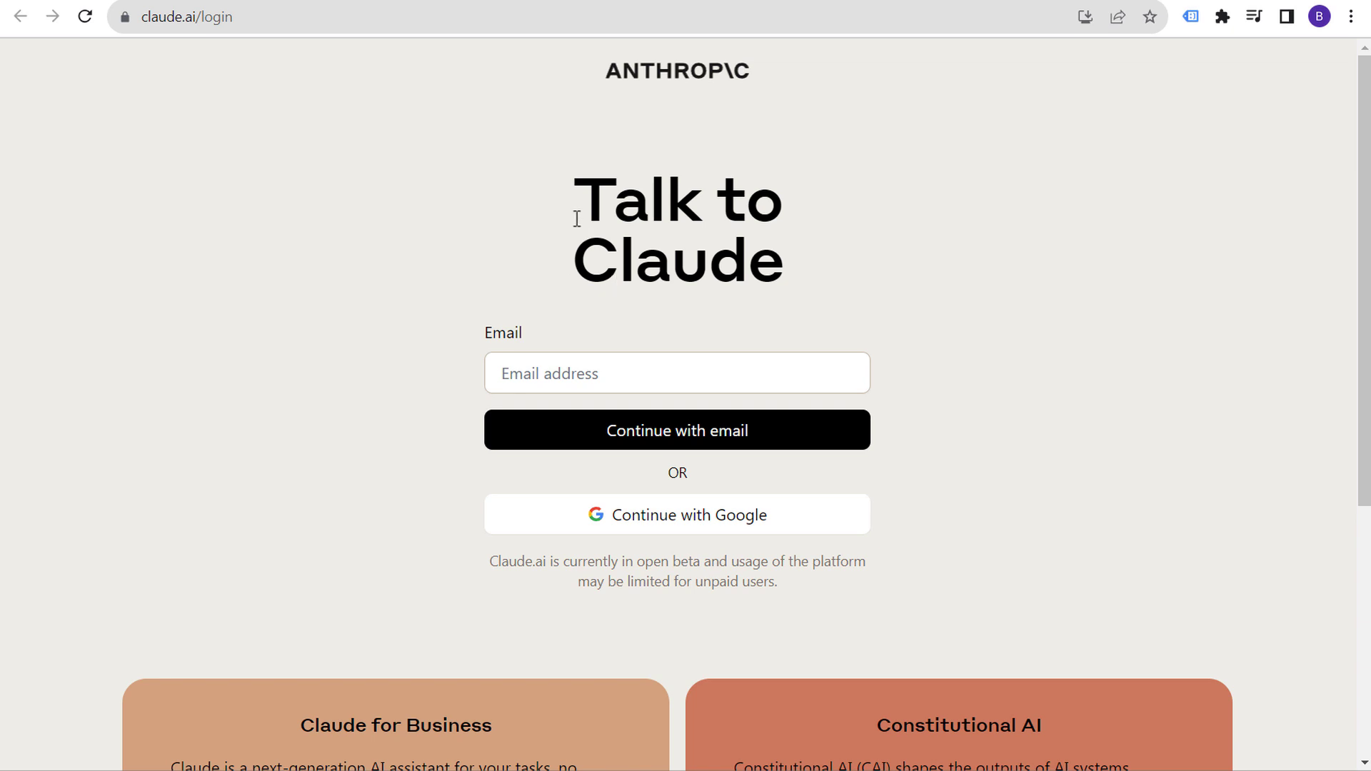
mouse_move(577, 218)
left_mouse_down()
mouse_move(811, 245)
mouse_move(857, 275)
mouse_move(564, 209)
left_mouse_up()
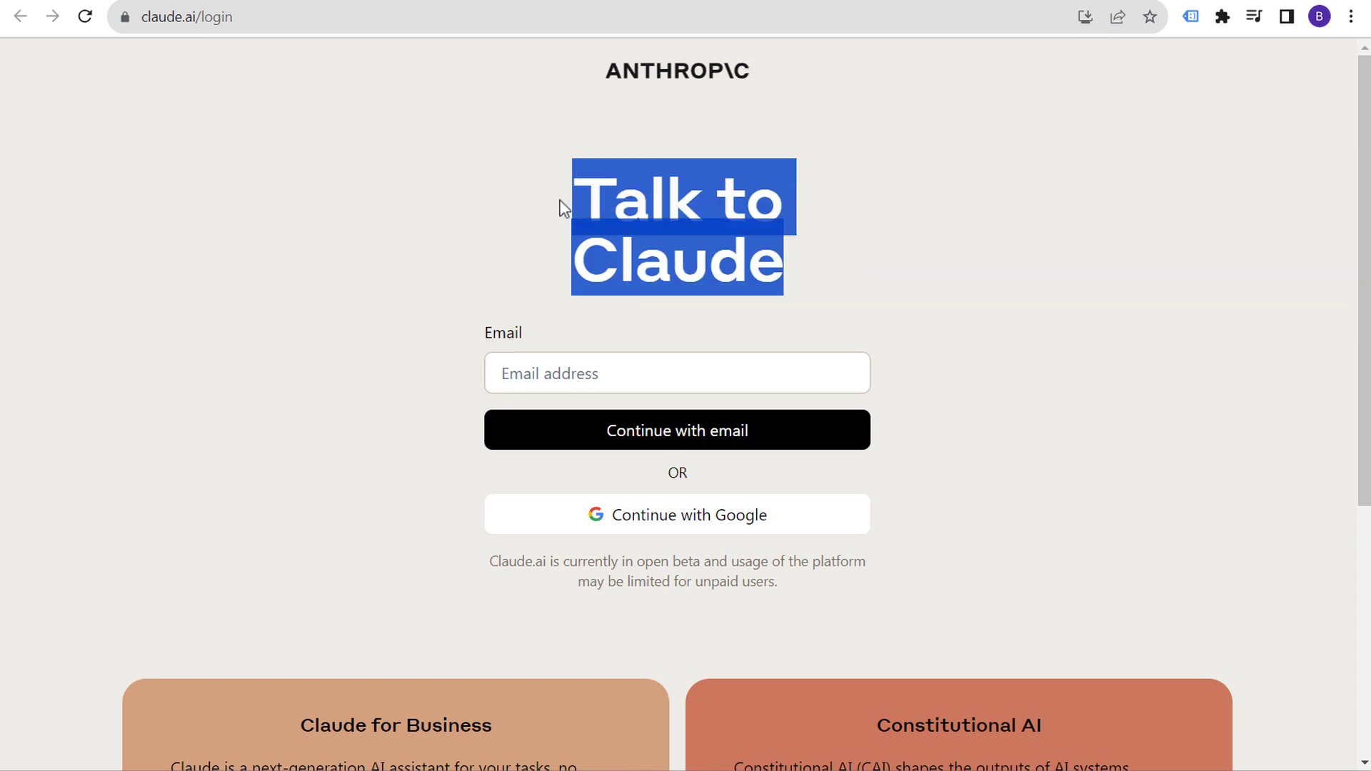
left_click(534, 199)
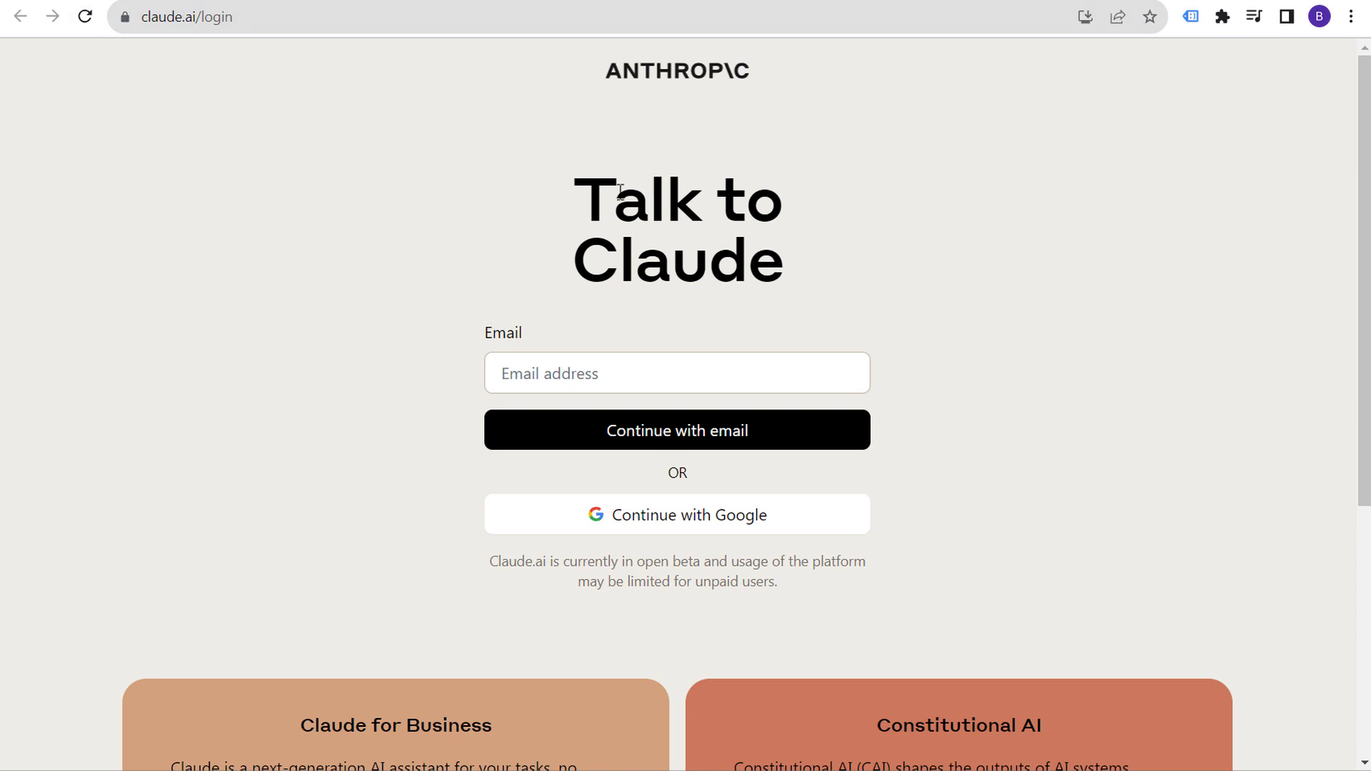
left_click_drag(620, 189, 918, 270)
left_click(920, 270)
- Switch to the Jounce website and sign up for an account with the existing Google account
left_click(956, 1)
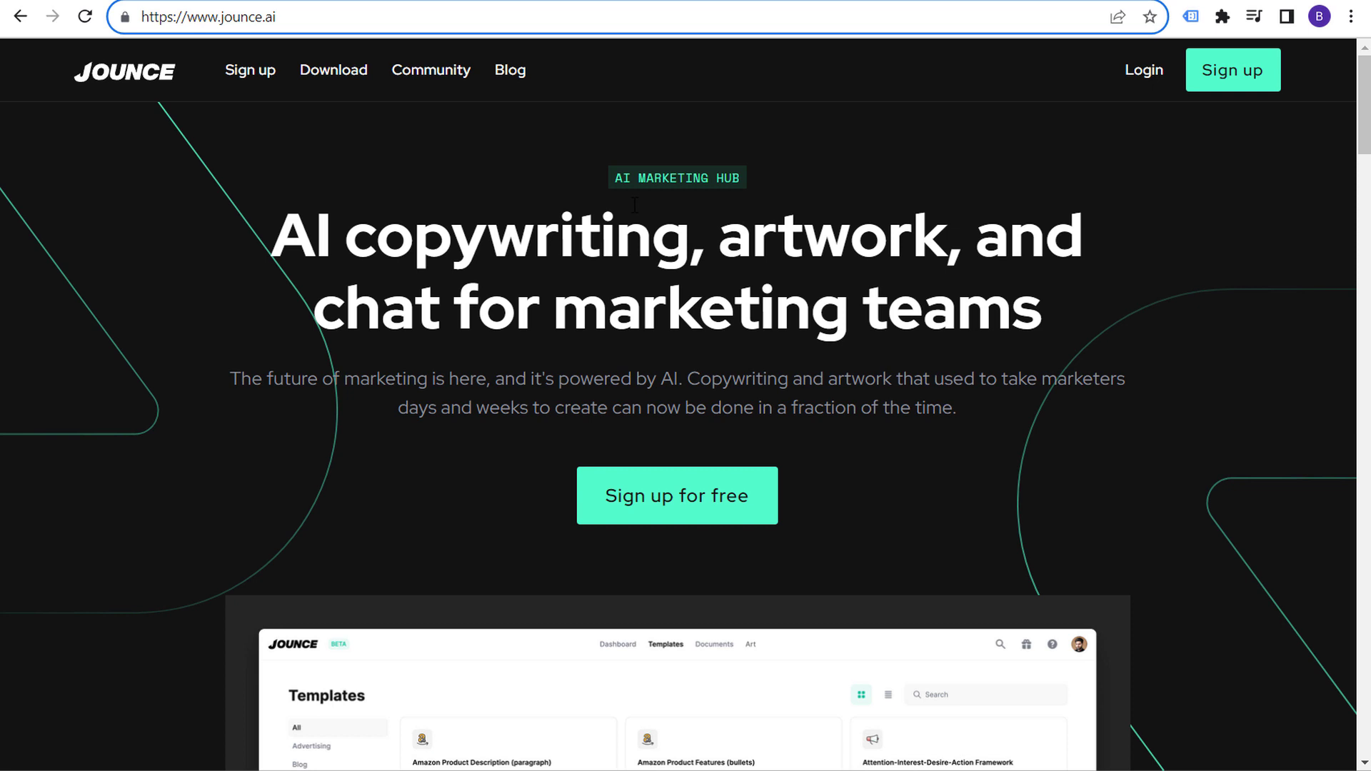
left_click(1231, 80)
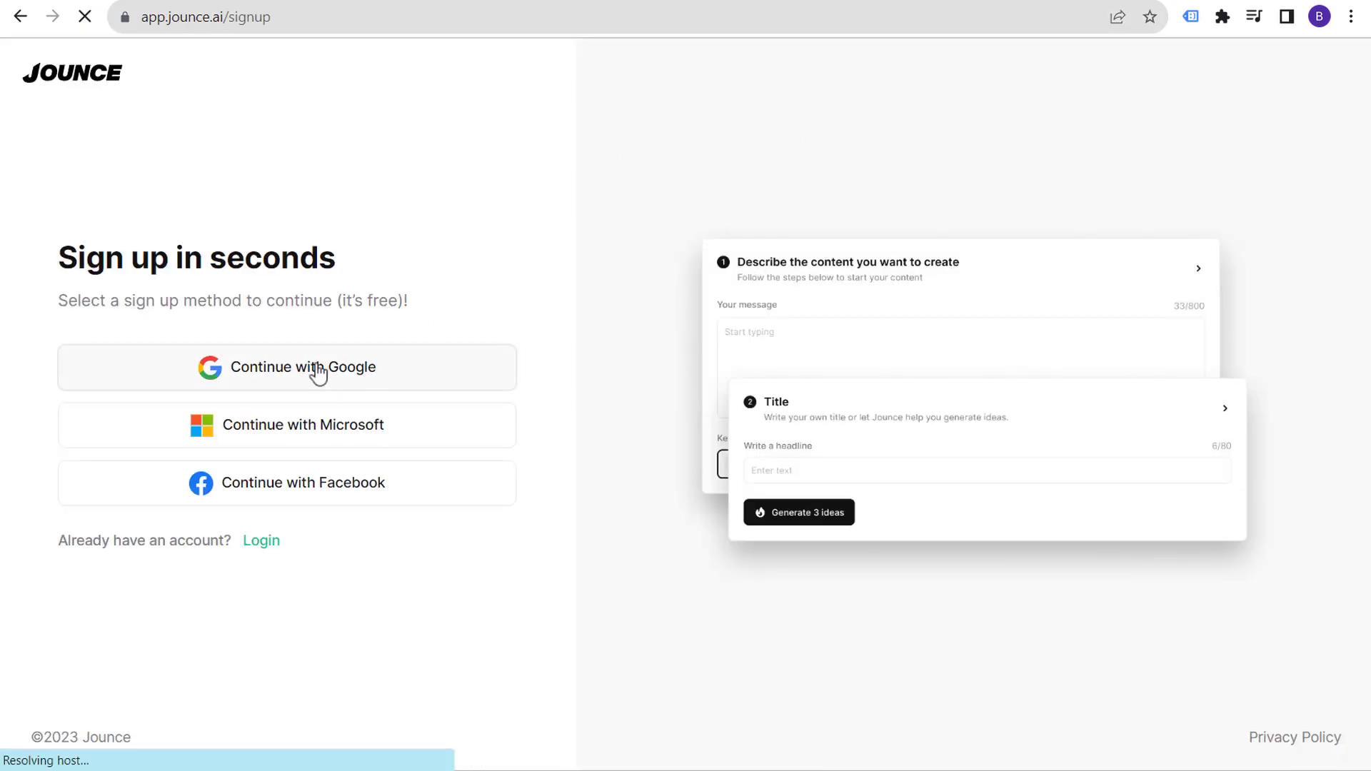
left_click(353, 372)
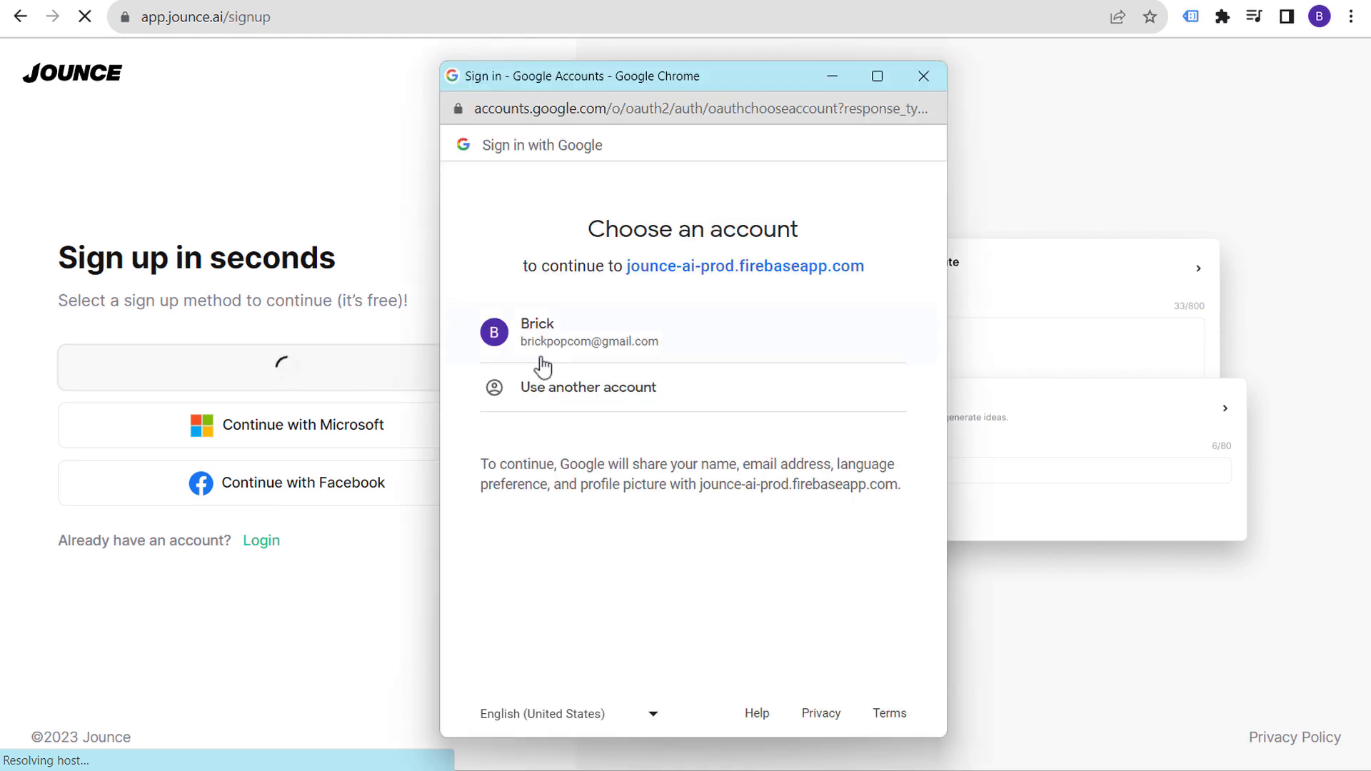
left_click(688, 343)
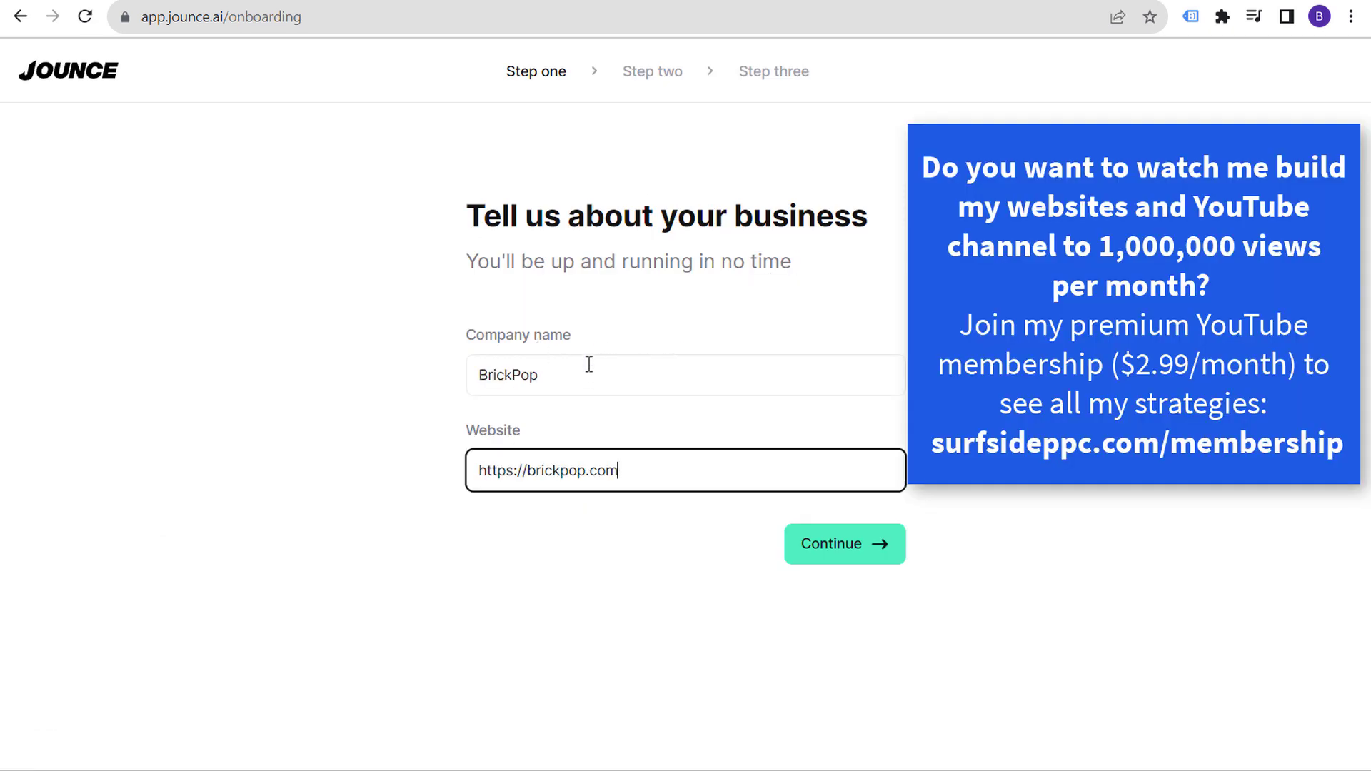
left_click(585, 382)
left_click(676, 465)
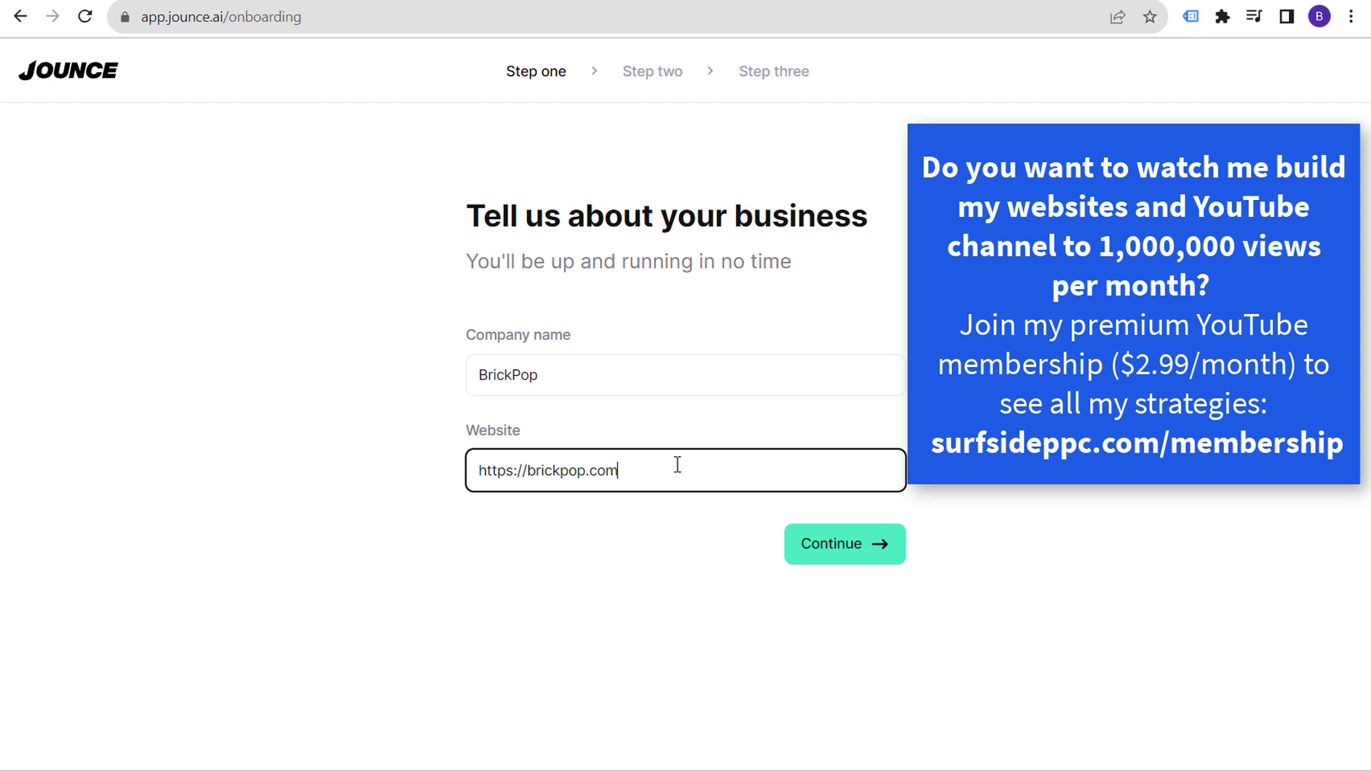
left_click(861, 565)
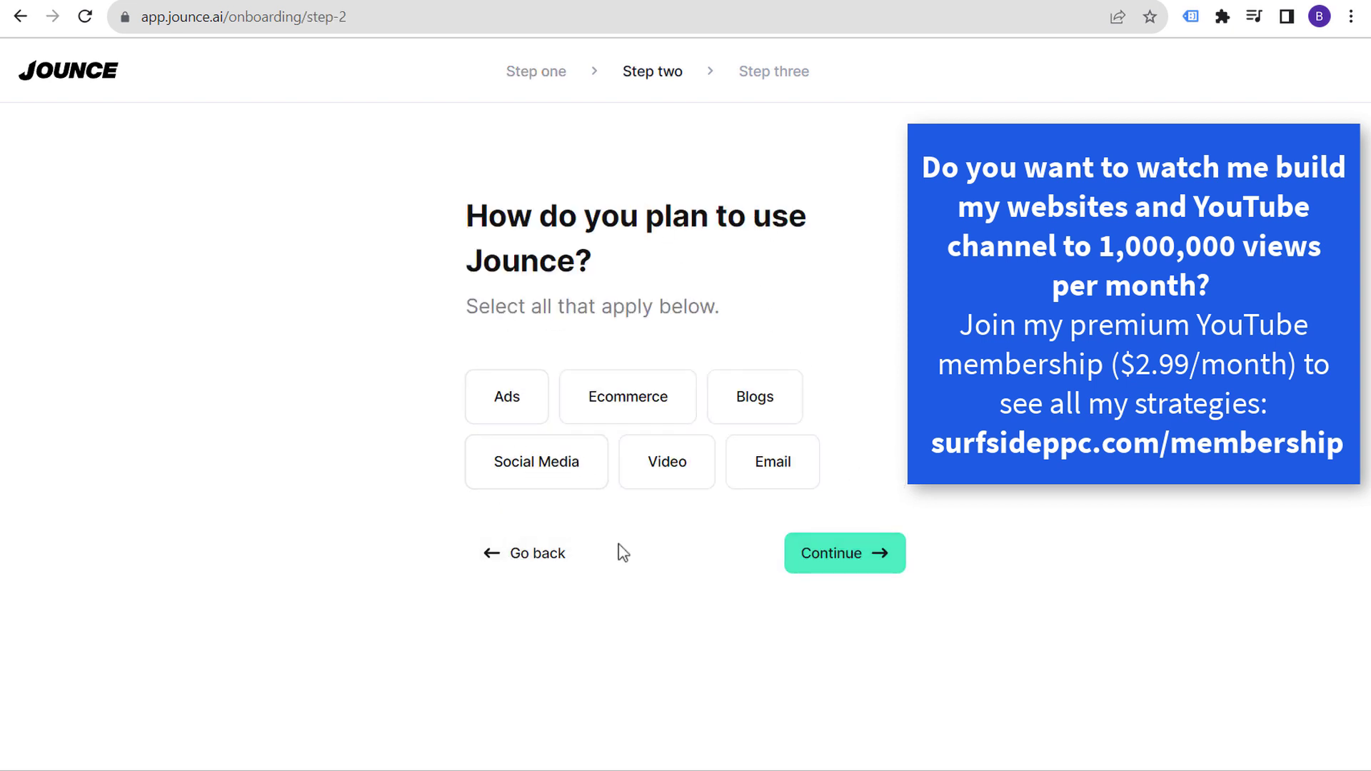
- Choose Blogs, Ads and Social Media as the planned uses of Jounce and continue
left_click(732, 408)
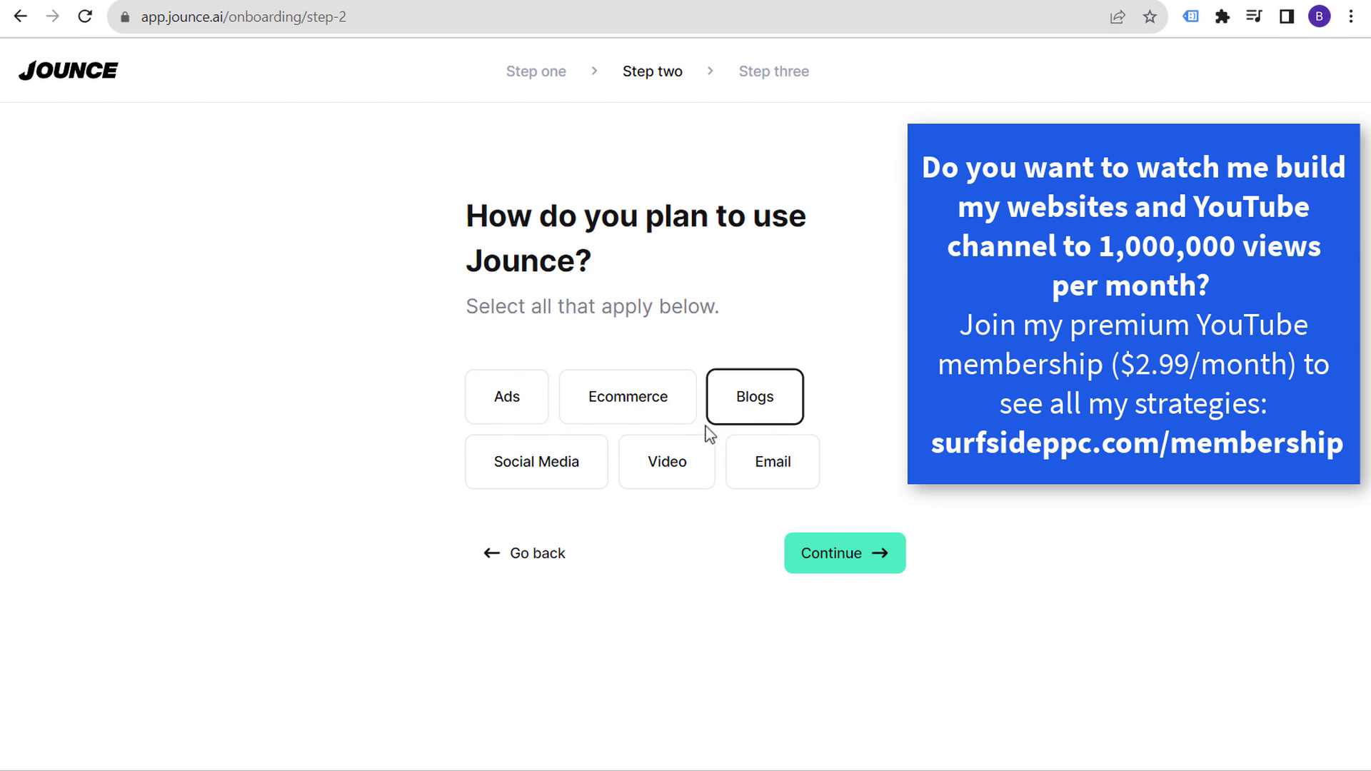
left_click(520, 404)
left_click(534, 480)
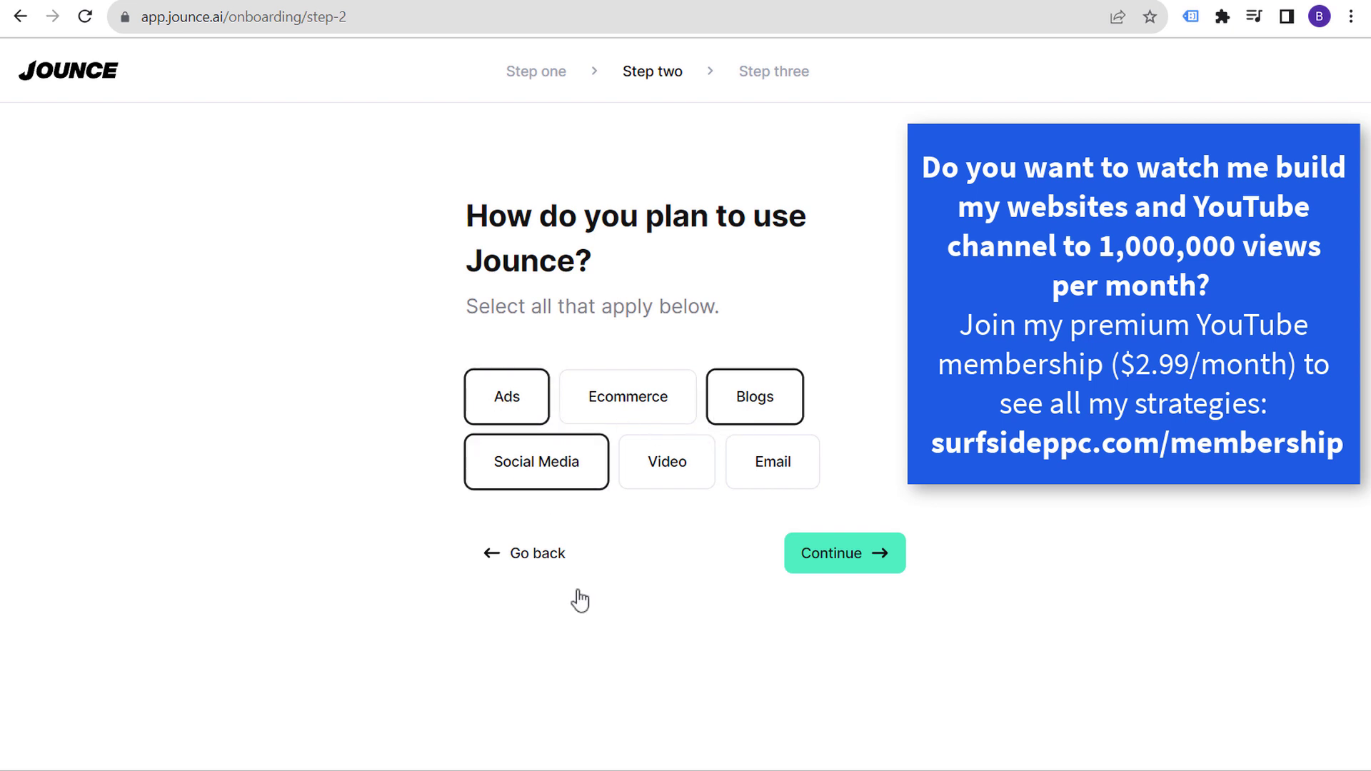
left_click(863, 560)
- Set the user interface preference to the Dark theme and continue
left_click_drag(565, 263, 747, 264)
left_click(747, 264)
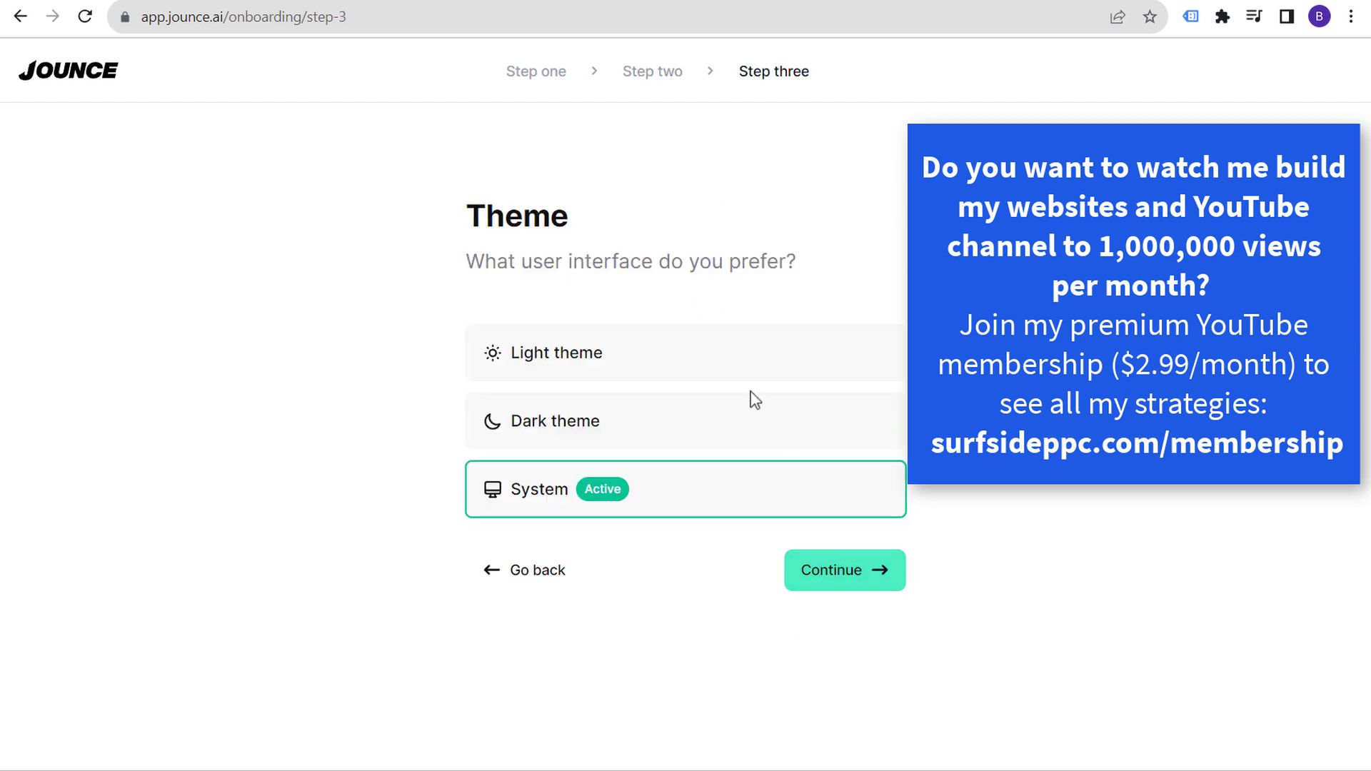
left_click(725, 438)
left_click(711, 362)
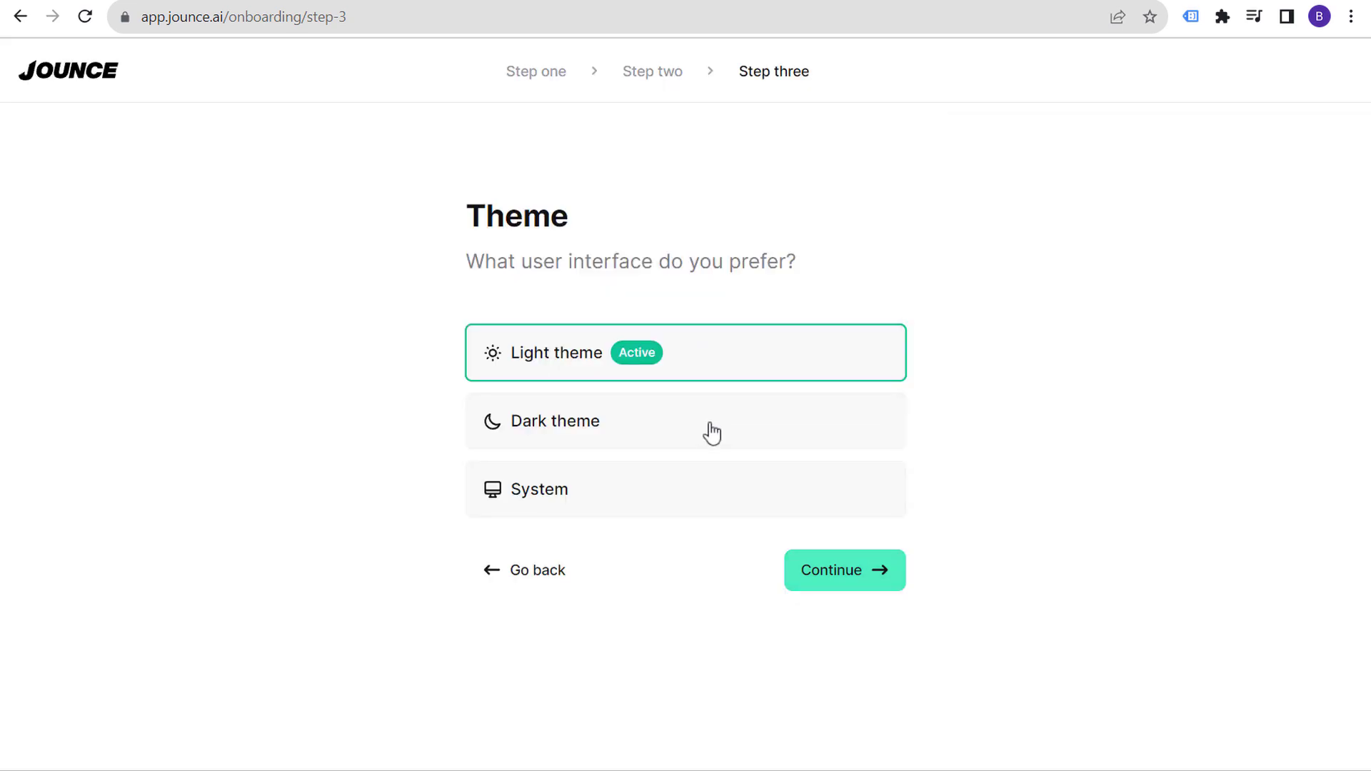
left_click(712, 432)
left_click(832, 574)
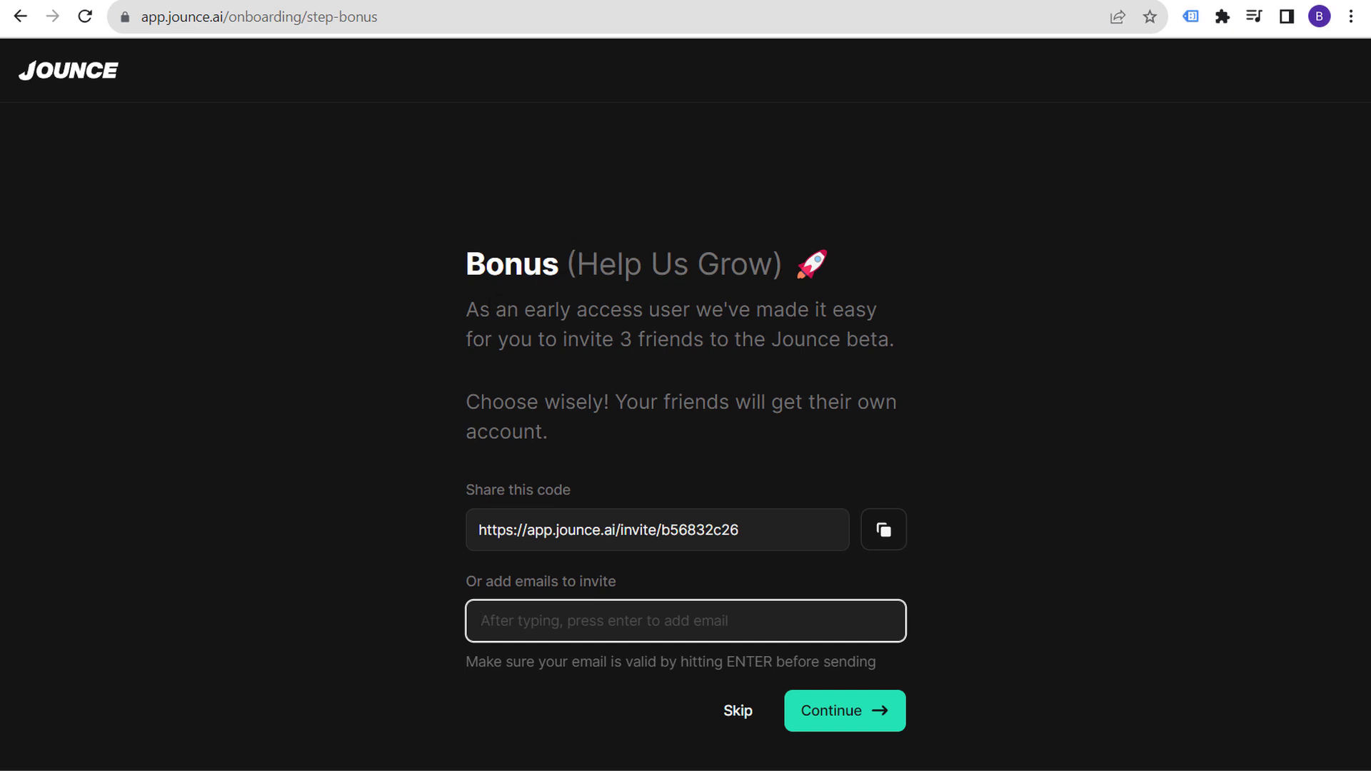
- Skip the bonus invitation of friends and proceed to the dashboard
left_click_drag(479, 309, 867, 289)
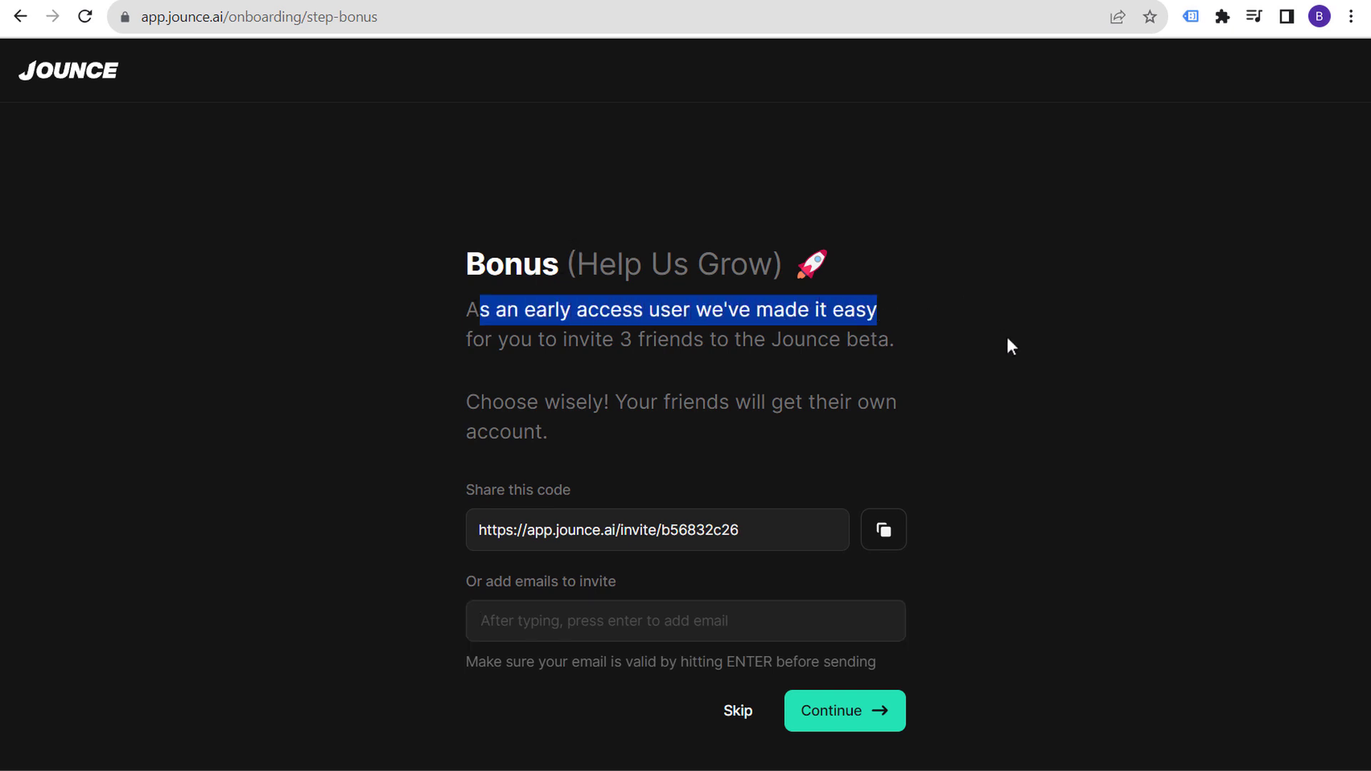
left_click_drag(1007, 339, 1017, 344)
left_click_drag(480, 402, 694, 402)
left_click(1033, 436)
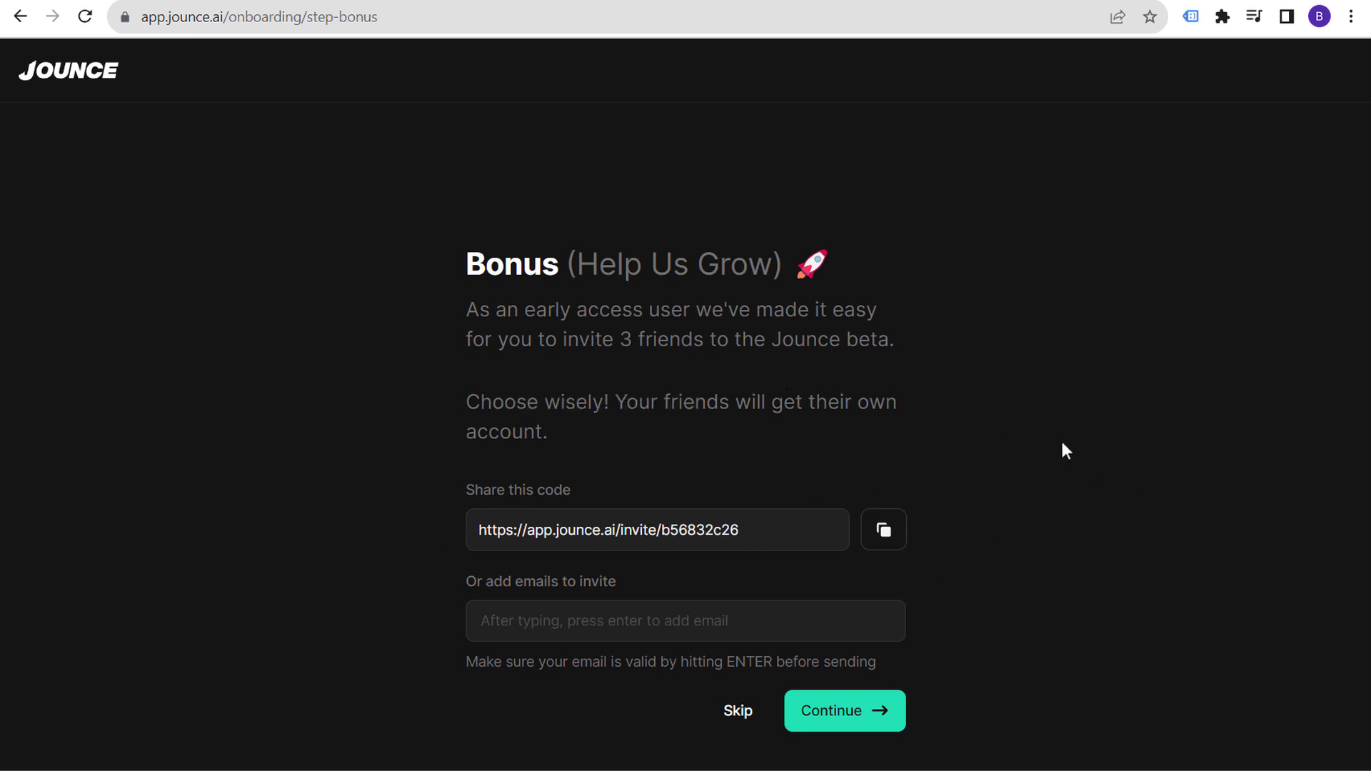
left_click(734, 705)
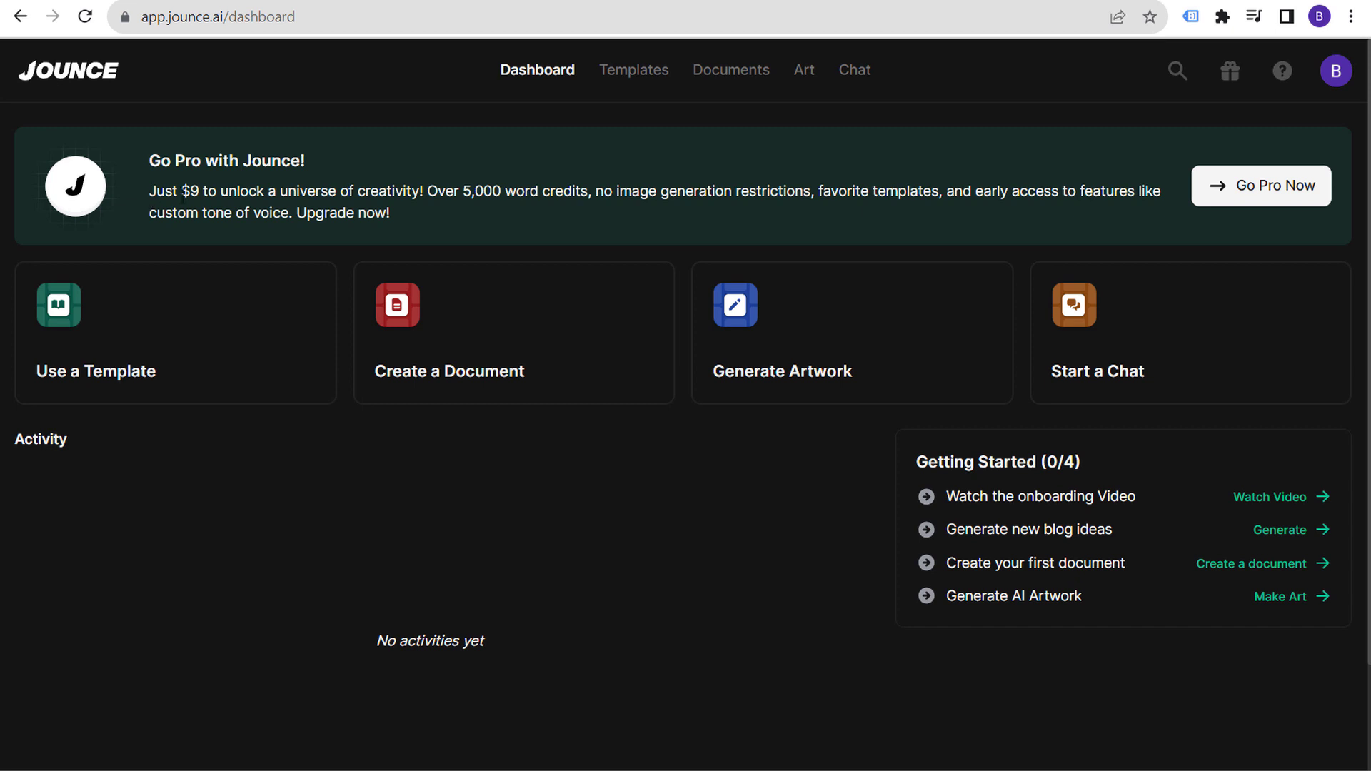
left_click_drag(144, 191, 342, 180)
left_click_drag(429, 191, 728, 192)
left_click(683, 191)
left_click(795, 195)
- Open the Video Topic Ideas template and generate ideas for topic and keyword Google Ads, targeting "New advertisers and business owners who are learning Google Ads"
left_click(649, 78)
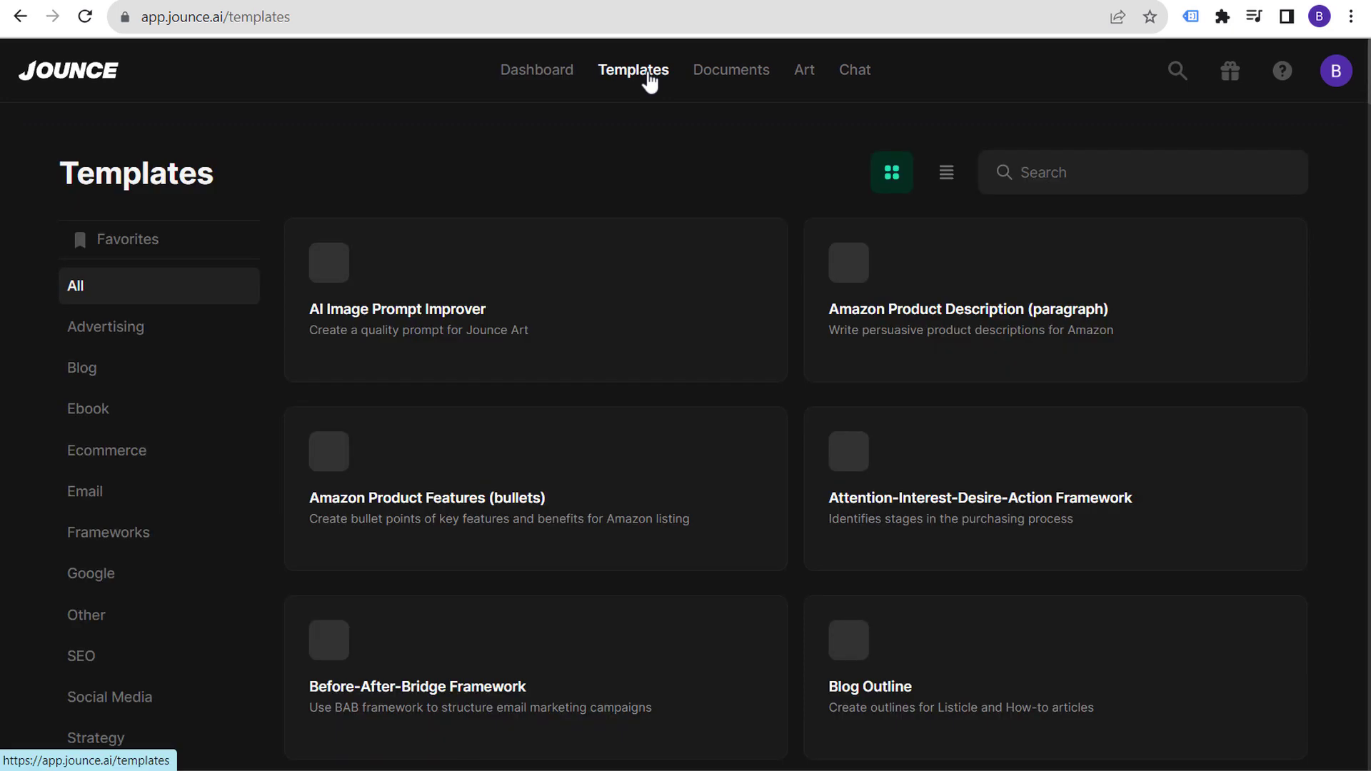
scroll(1315, 209, "down", 7)
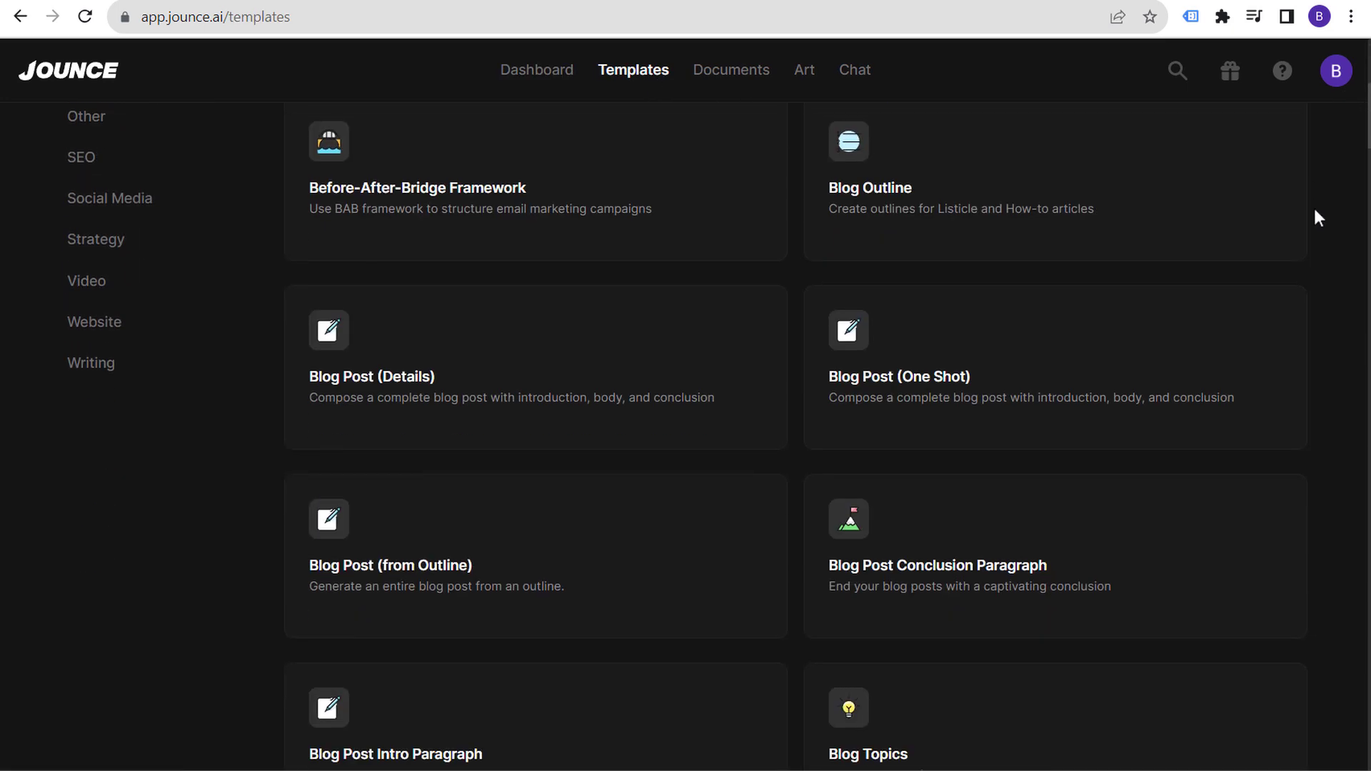
scroll(1314, 210, "down", 20)
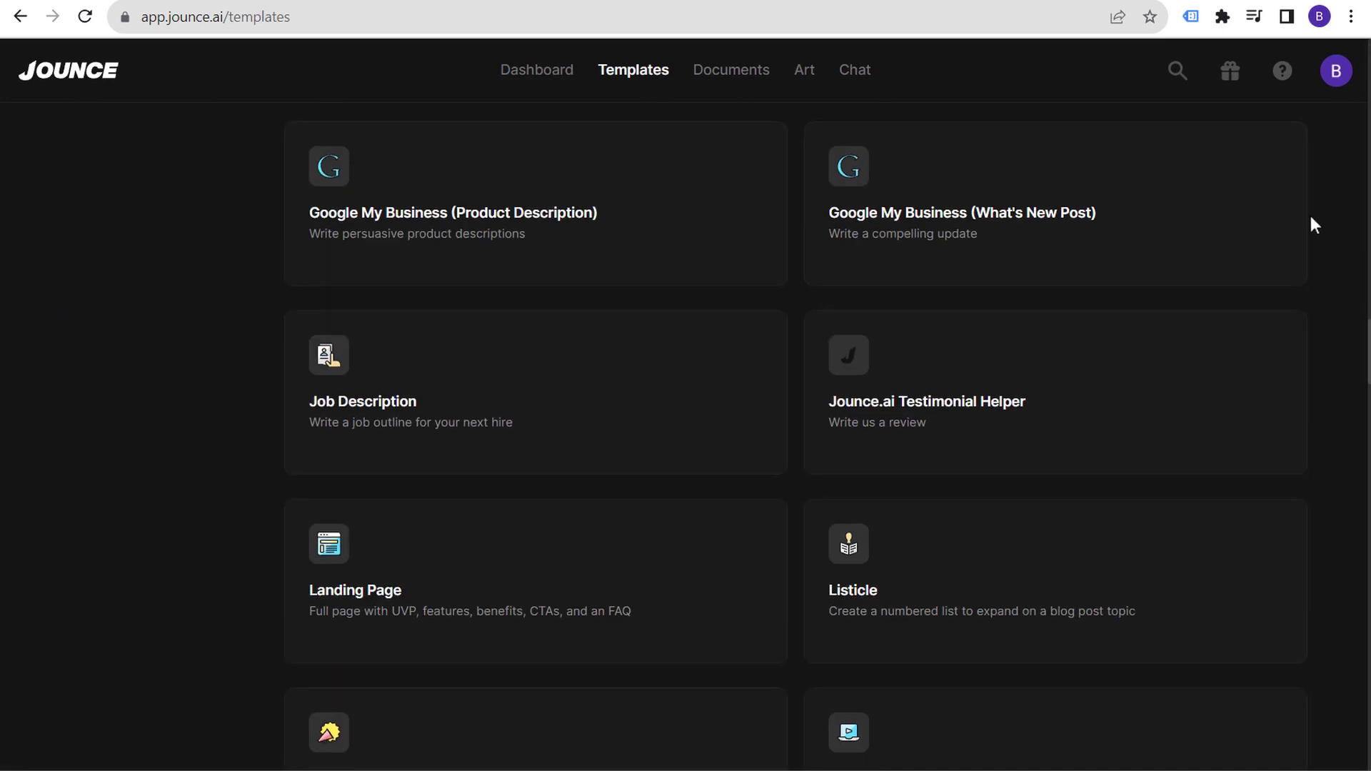
scroll(1311, 219, "down", 20)
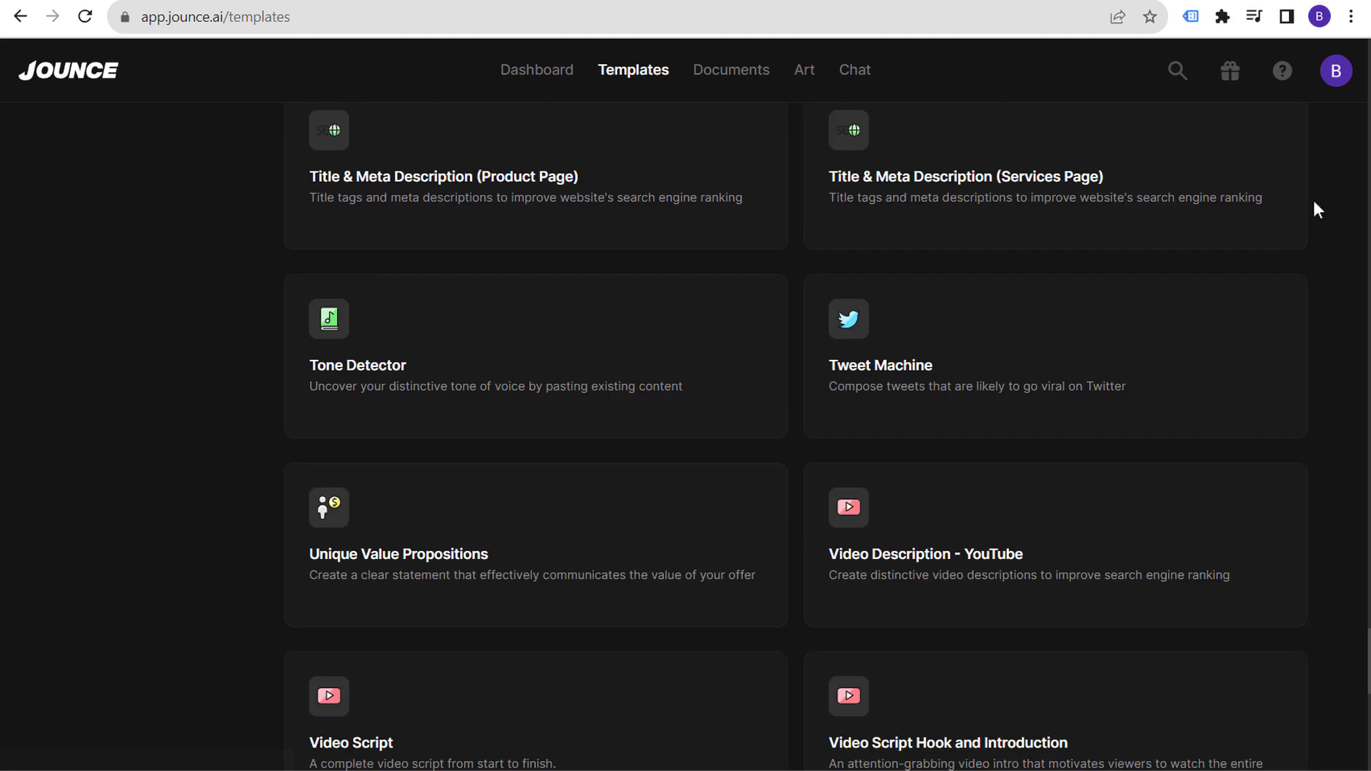
scroll(1313, 200, "down", 12)
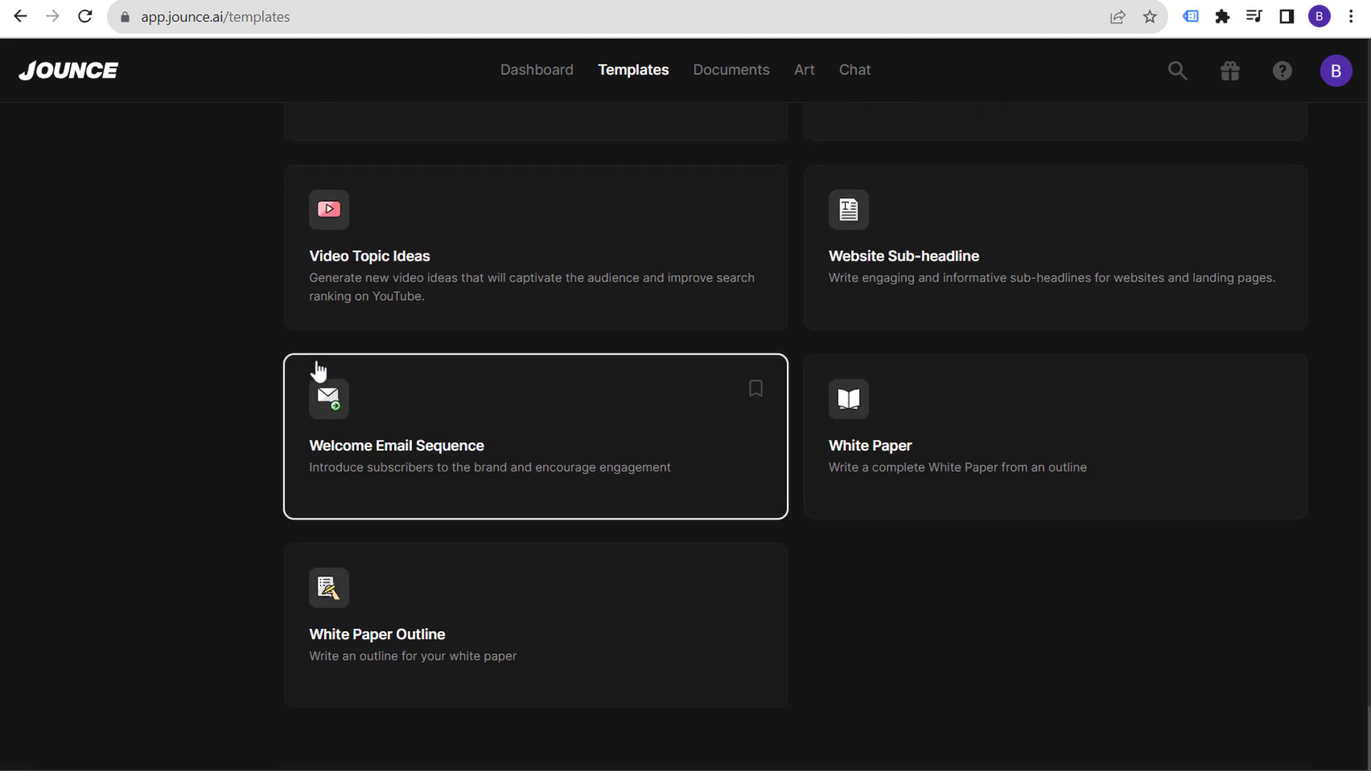
scroll(165, 431, "up", 4)
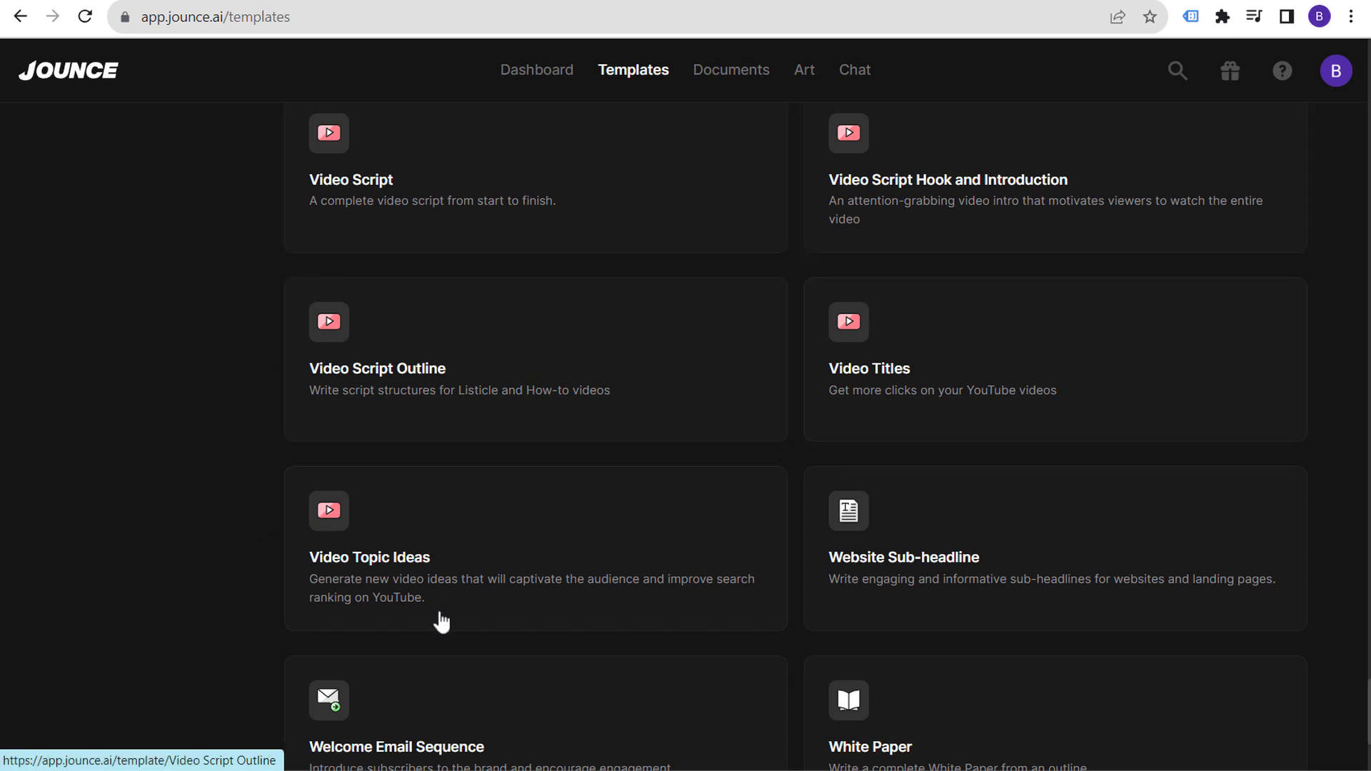
left_click(551, 538)
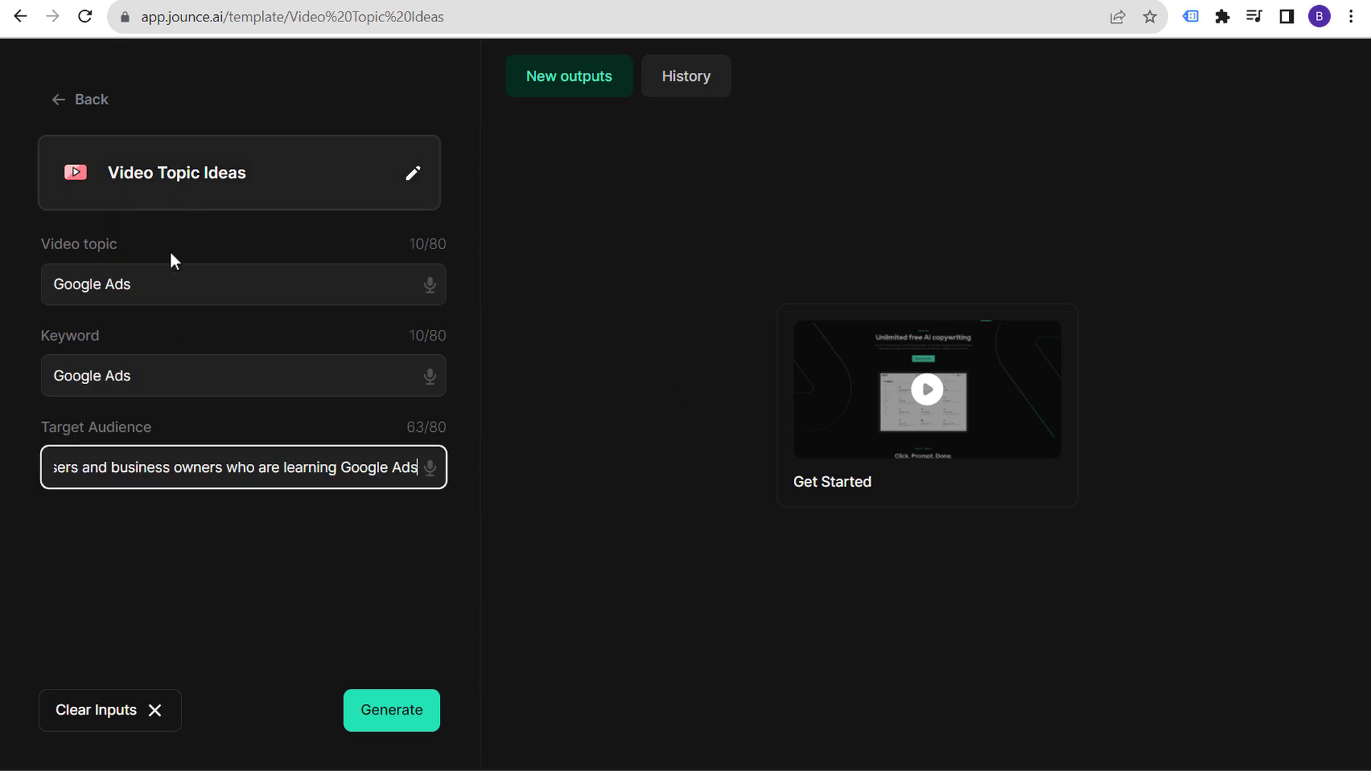
left_click(364, 723)
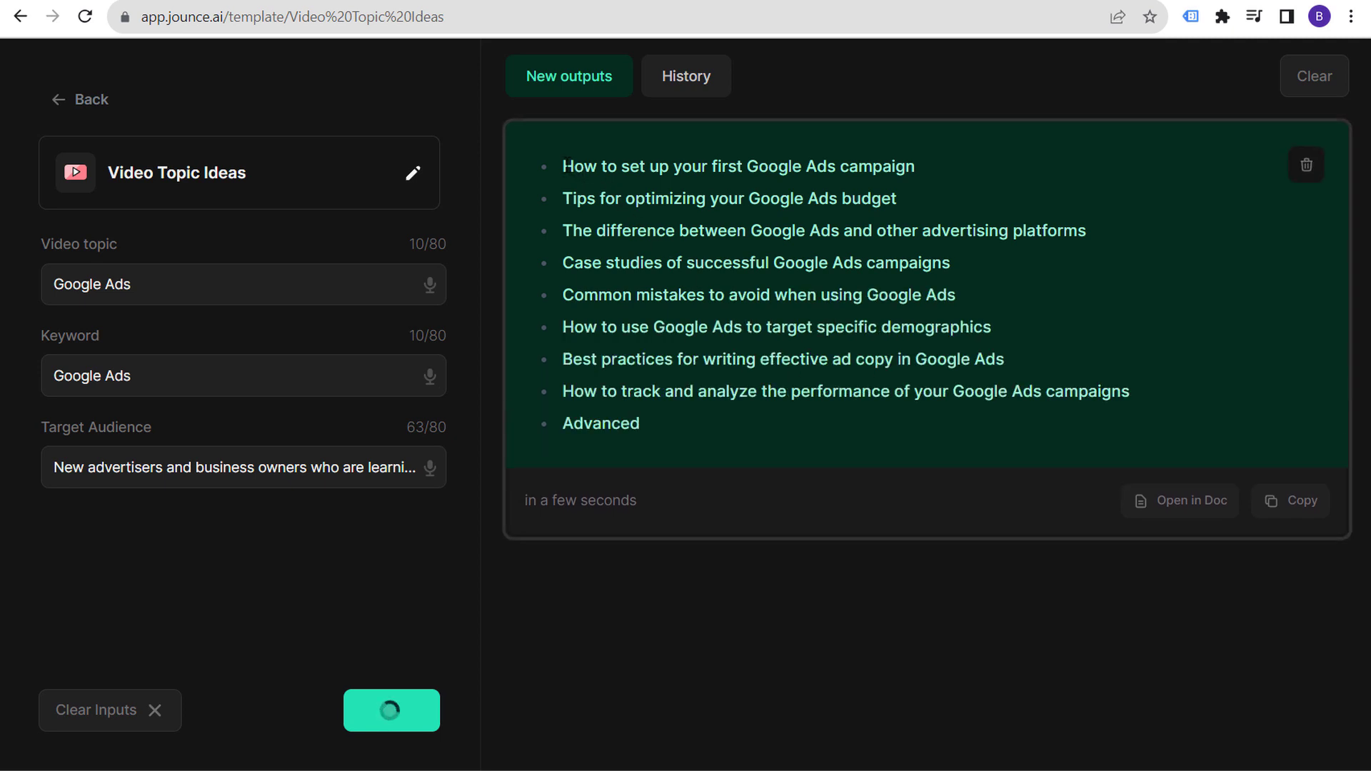
- Read through the generated list of Google Ads video topic ideas
left_click_drag(562, 167, 1045, 304)
left_click(771, 246)
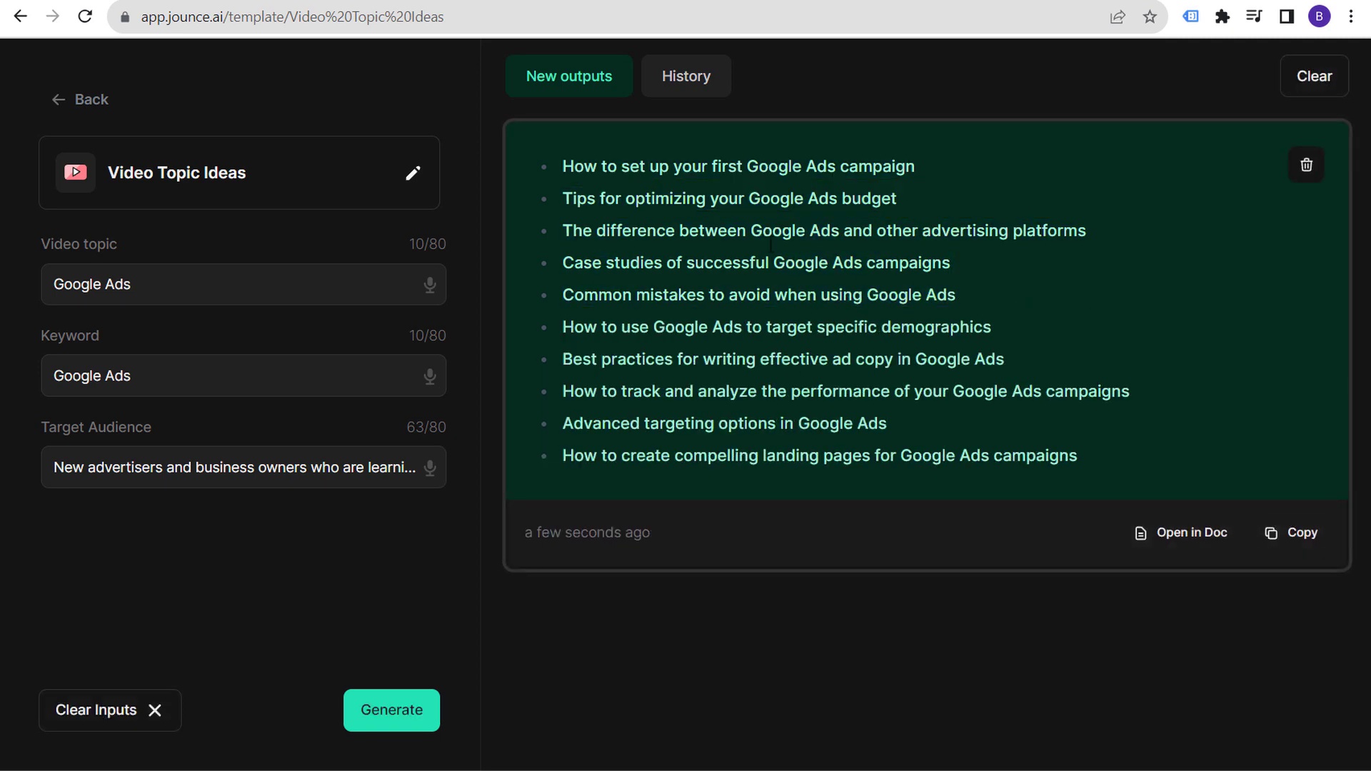
left_click_drag(602, 169, 1062, 409)
left_click(756, 245)
left_click_drag(656, 231, 1075, 445)
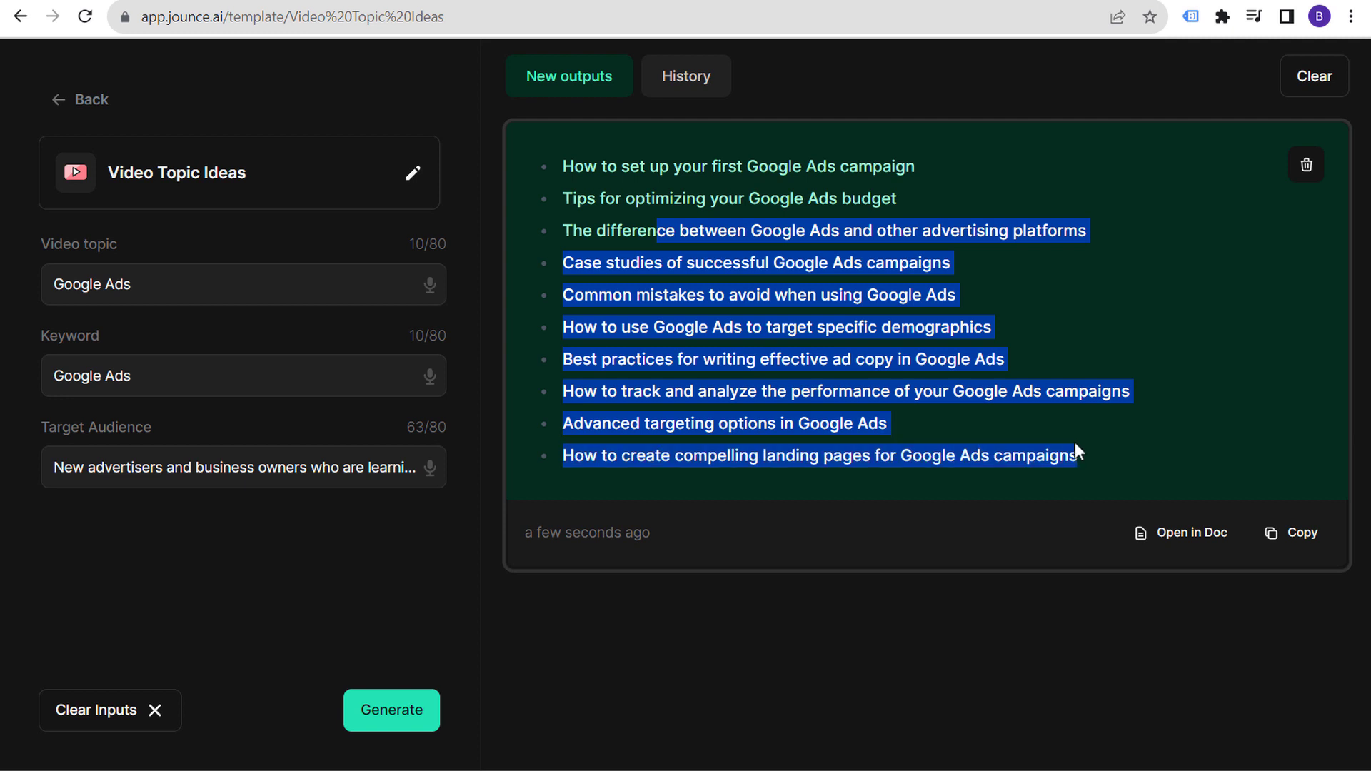
left_click(912, 384)
left_click_drag(698, 327, 891, 327)
left_click(1040, 332)
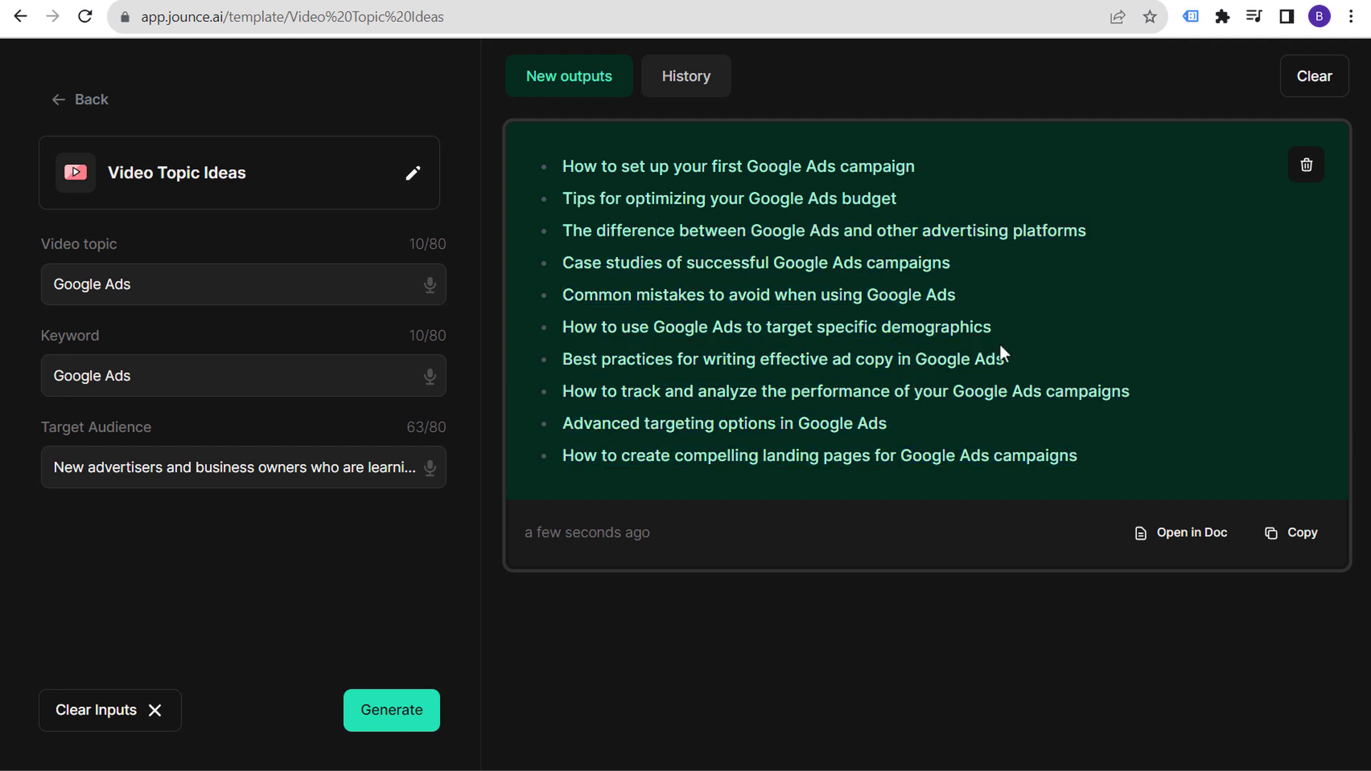
left_click_drag(638, 295, 776, 295)
left_click(900, 311)
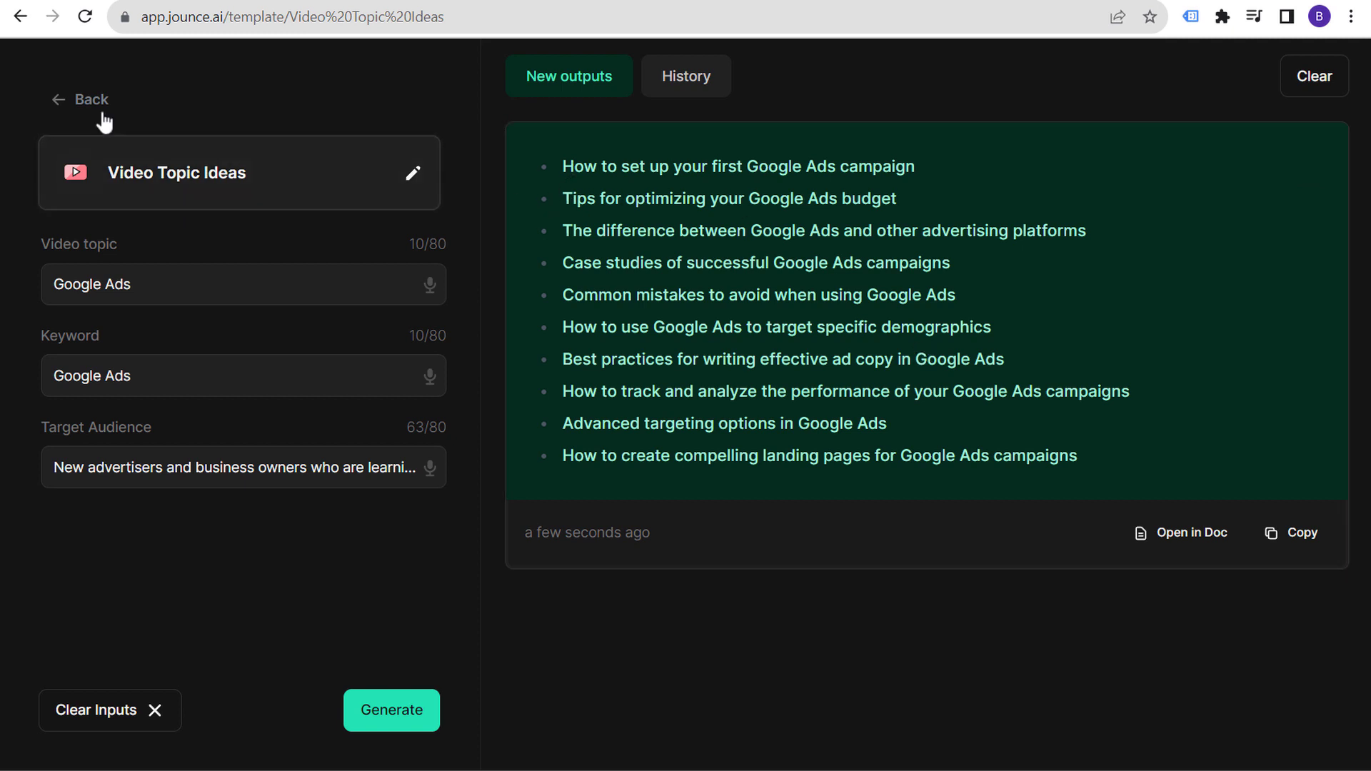
- Return to the template library and open the Blog Outline template
left_click(63, 109)
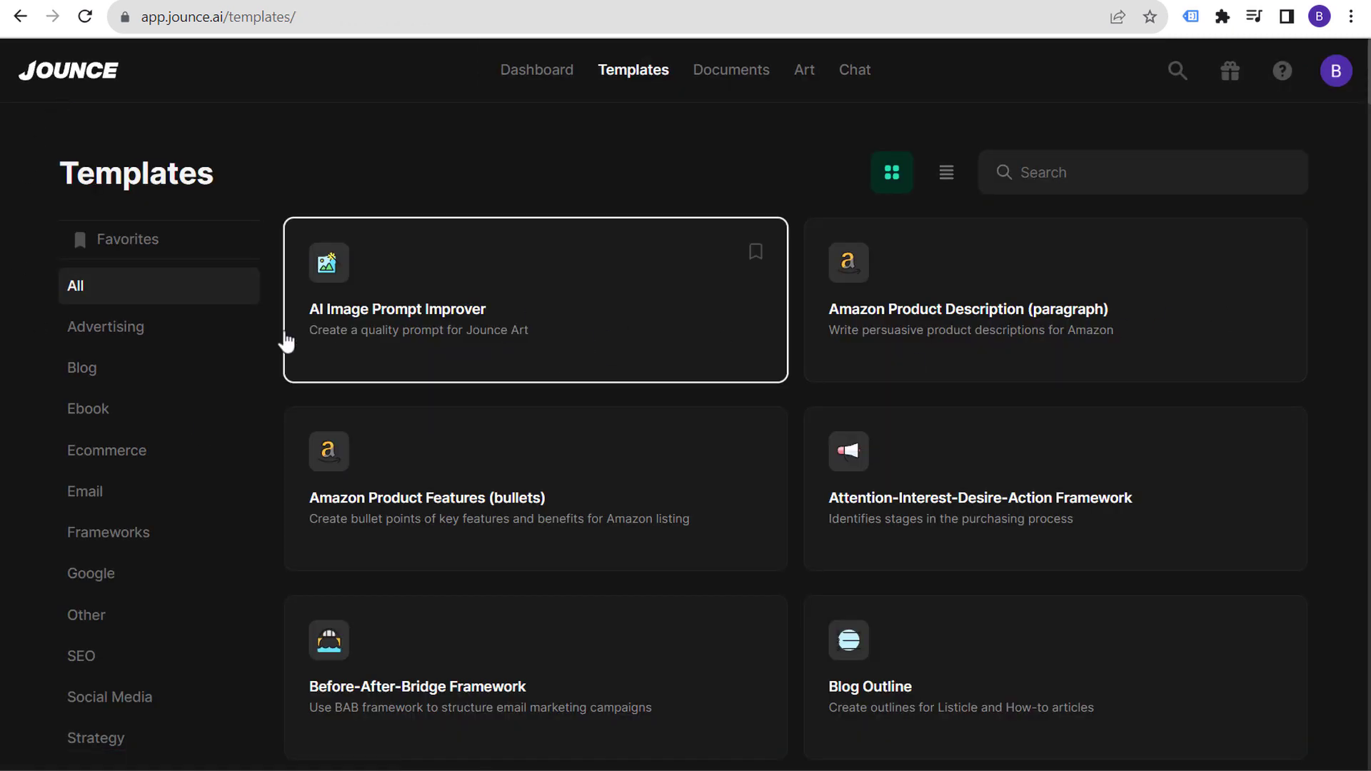
scroll(28, 238, "down", 4)
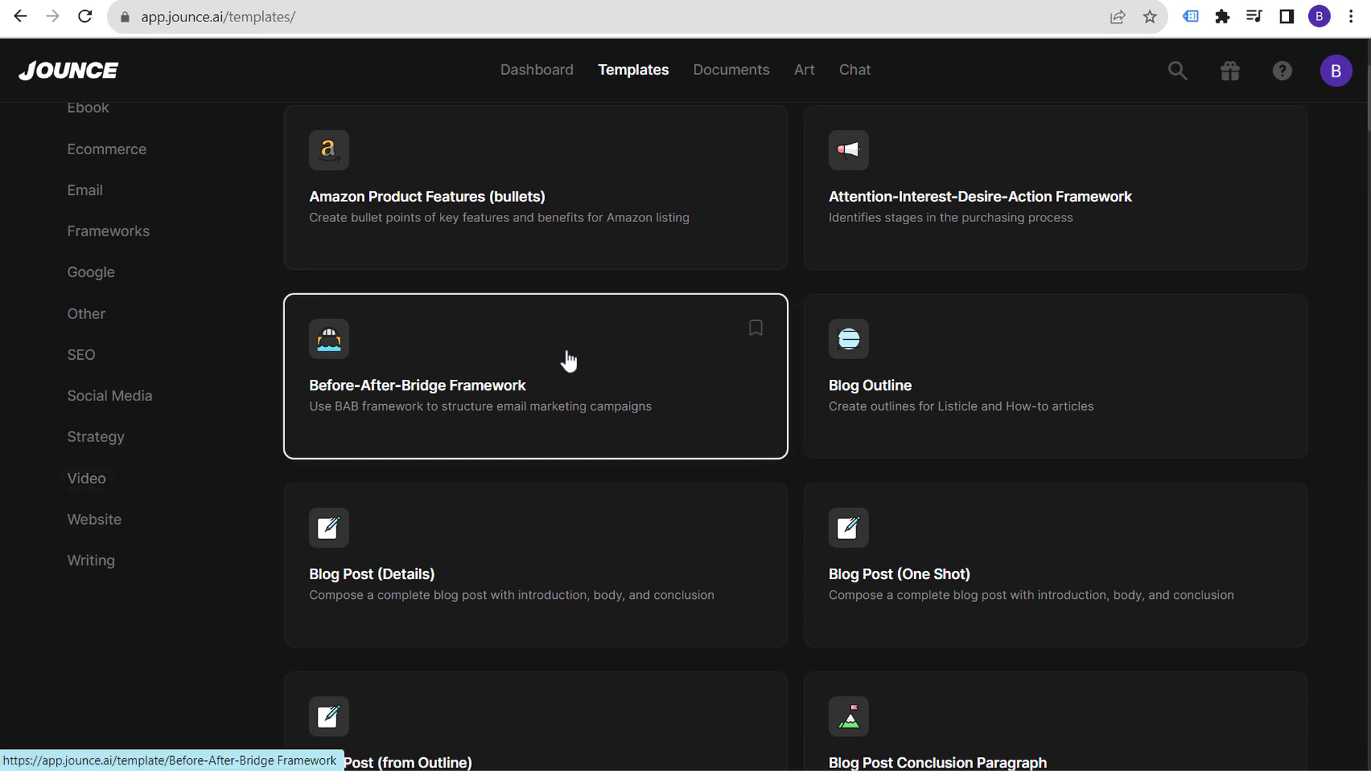
scroll(550, 421, "down", 1)
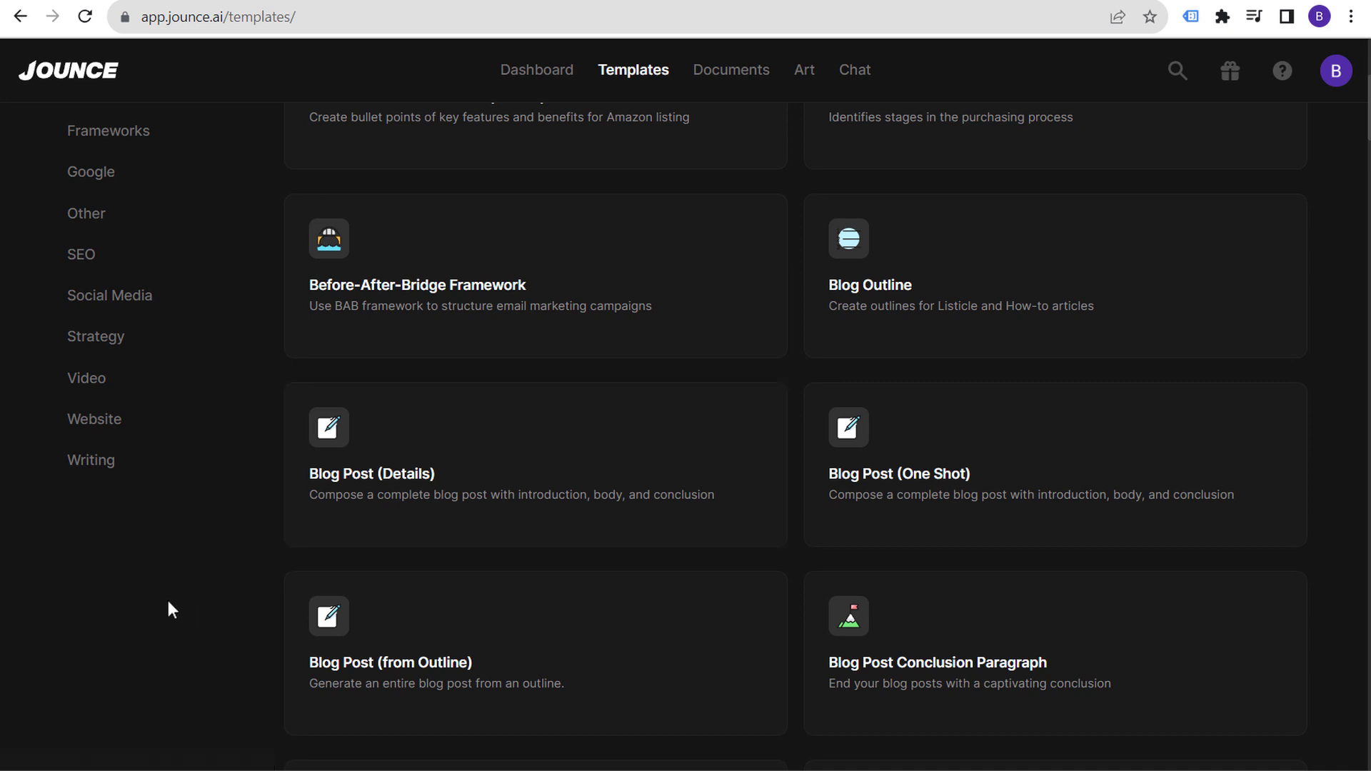
scroll(215, 581, "up", 2)
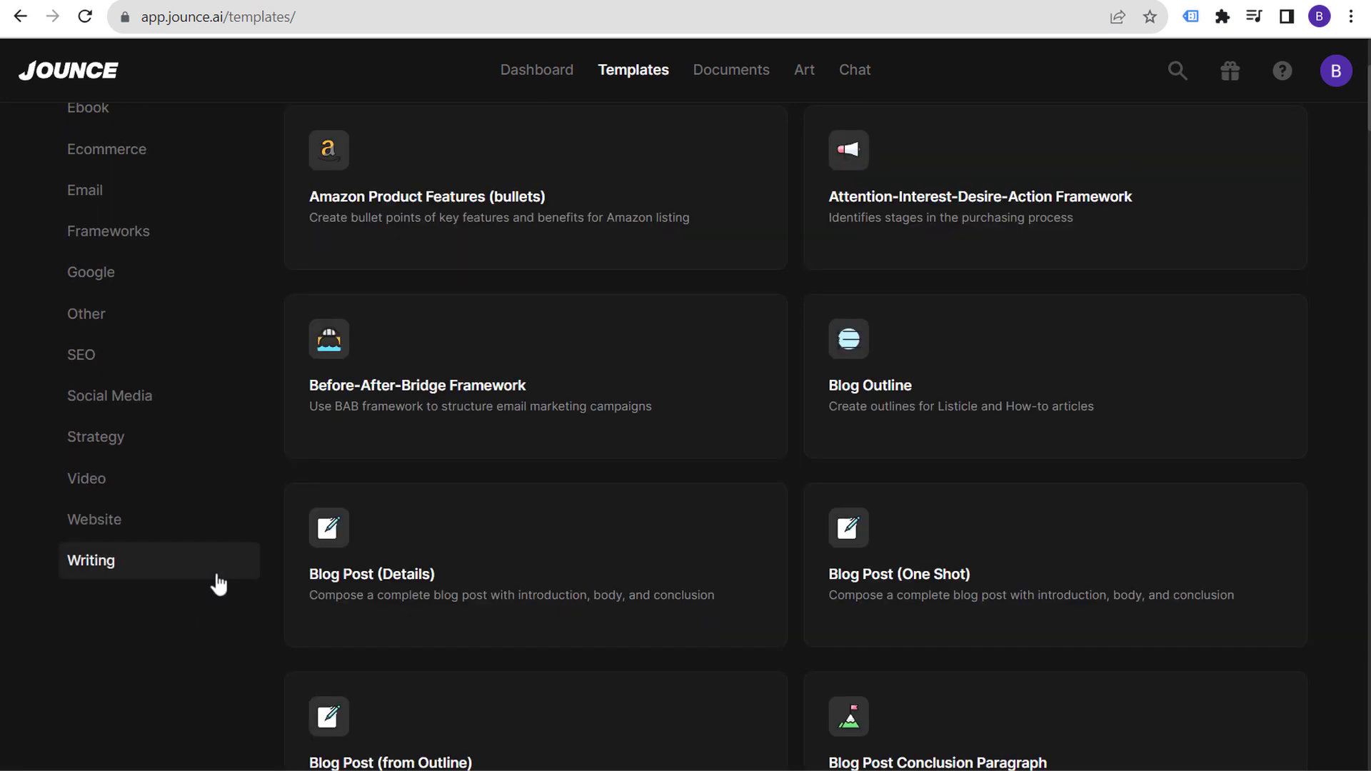
scroll(247, 585, "down", 2)
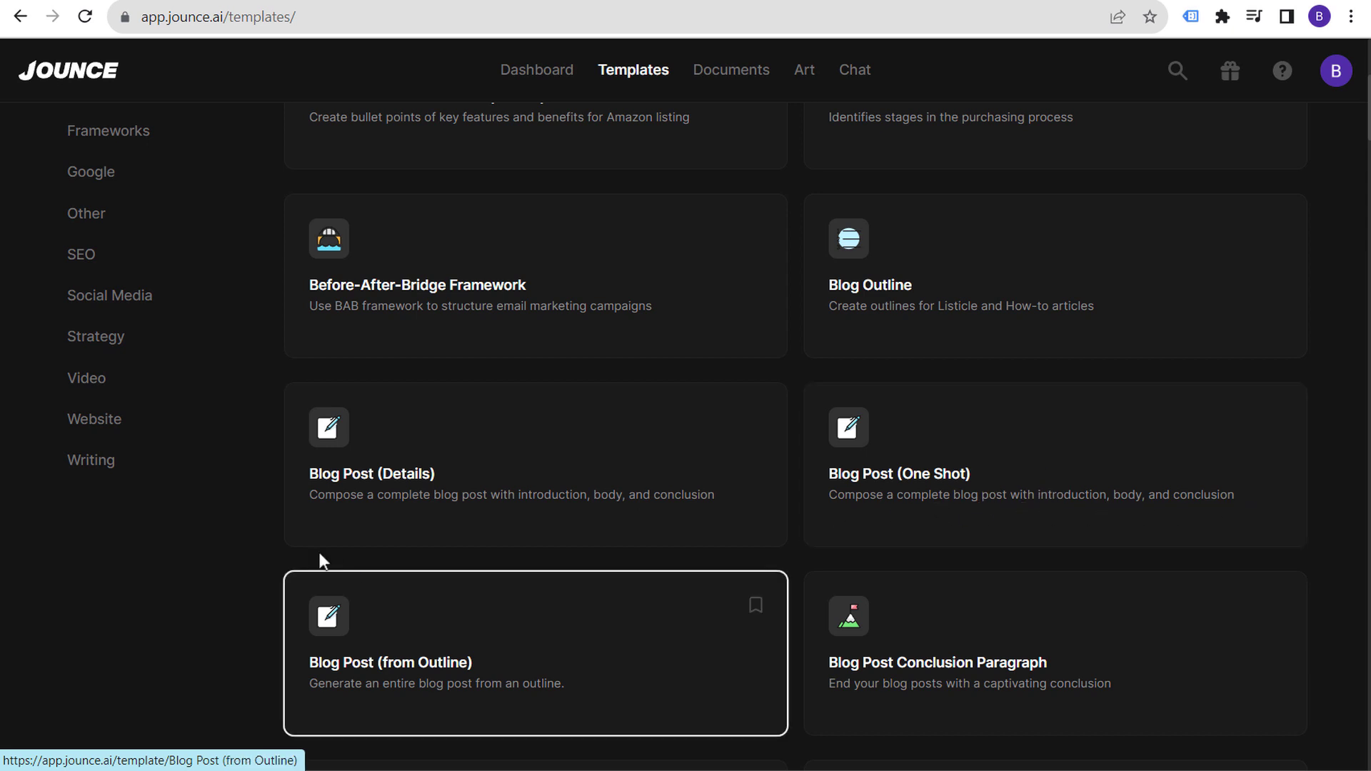
scroll(230, 587, "down", 2)
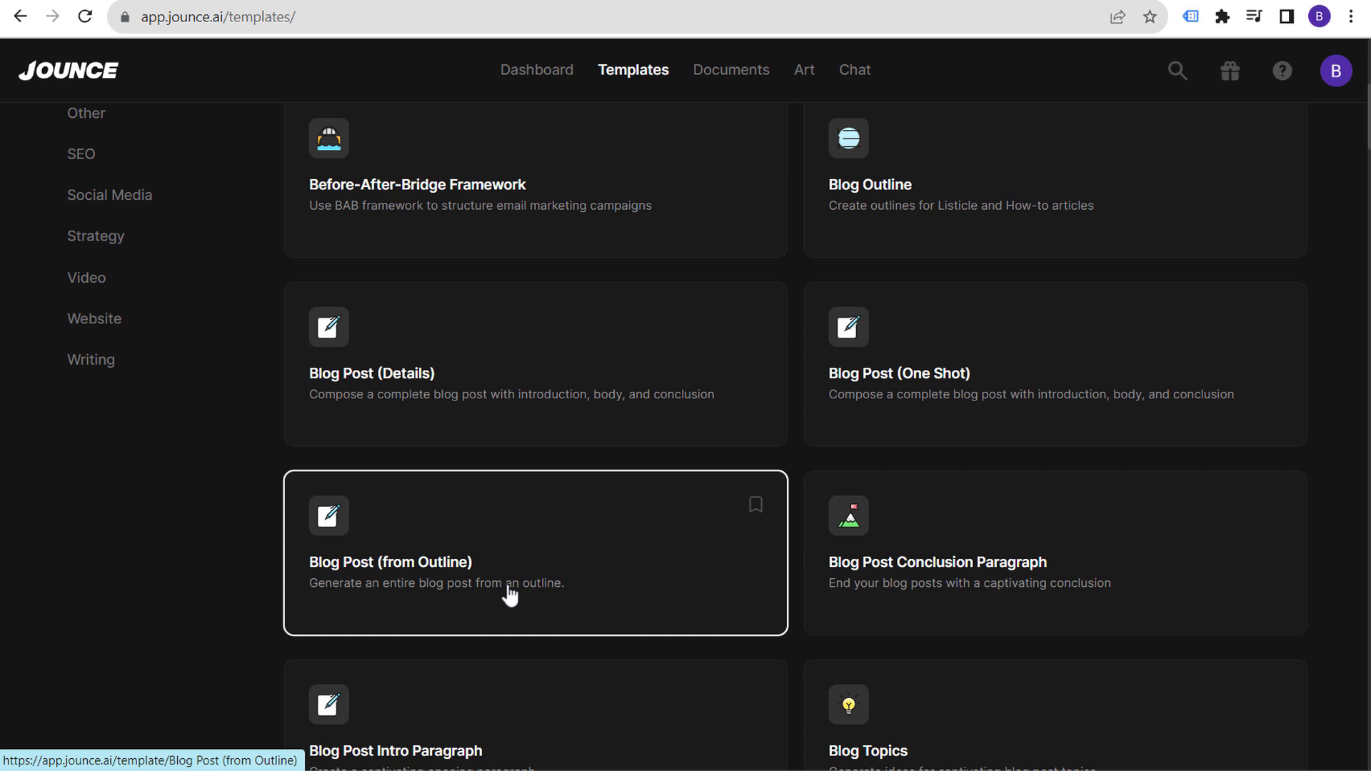
left_click(1038, 181)
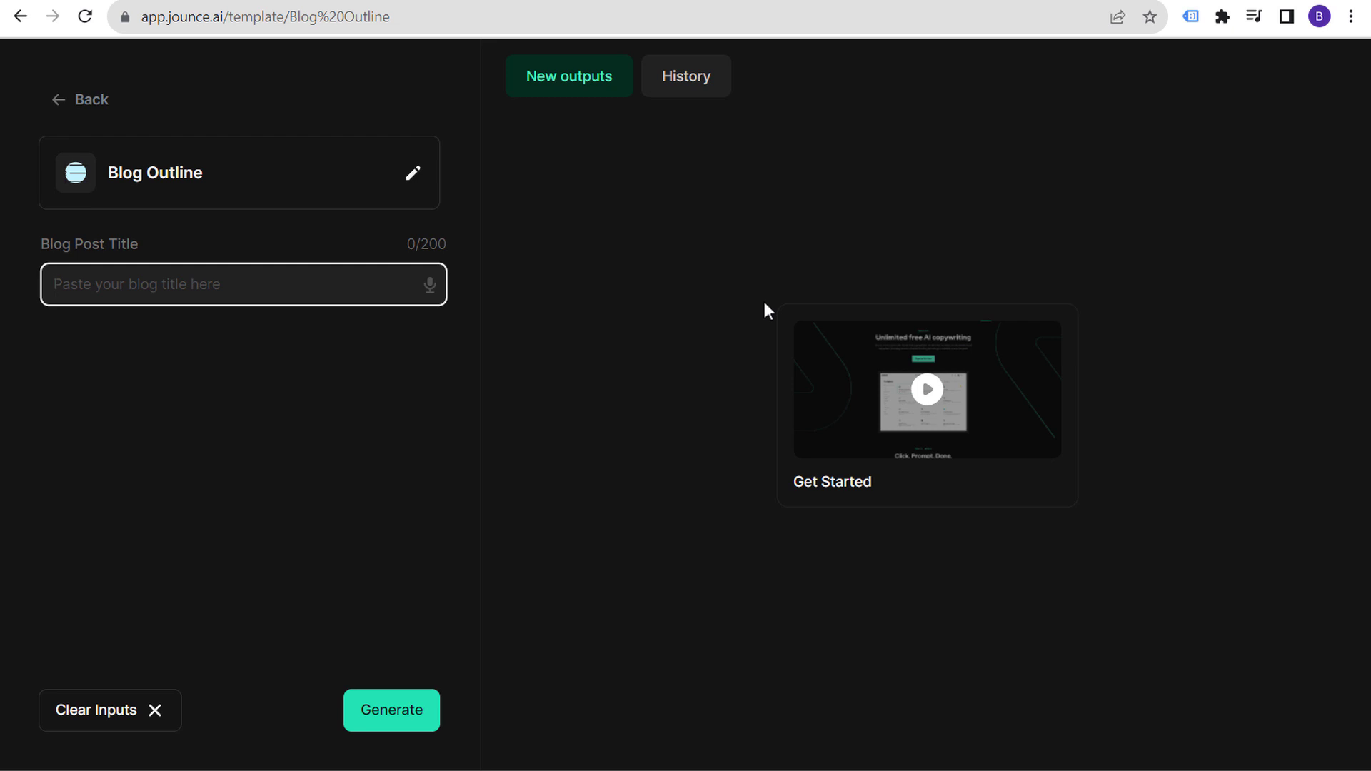
- Generate a blog outline for the blog post title "Amazon Affiliate Marketing Tips" and copy the outline
type("Amazon Affil")
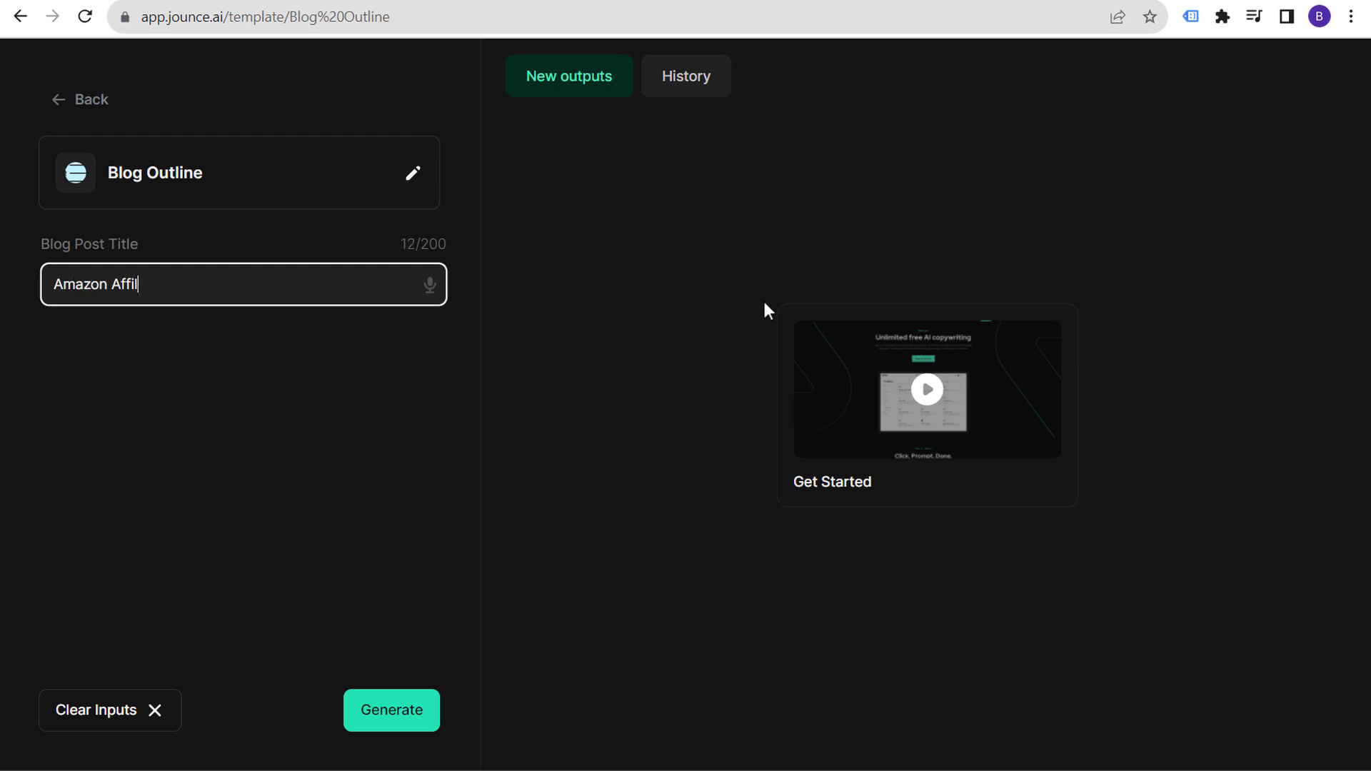
type("iate Marketing Tip")
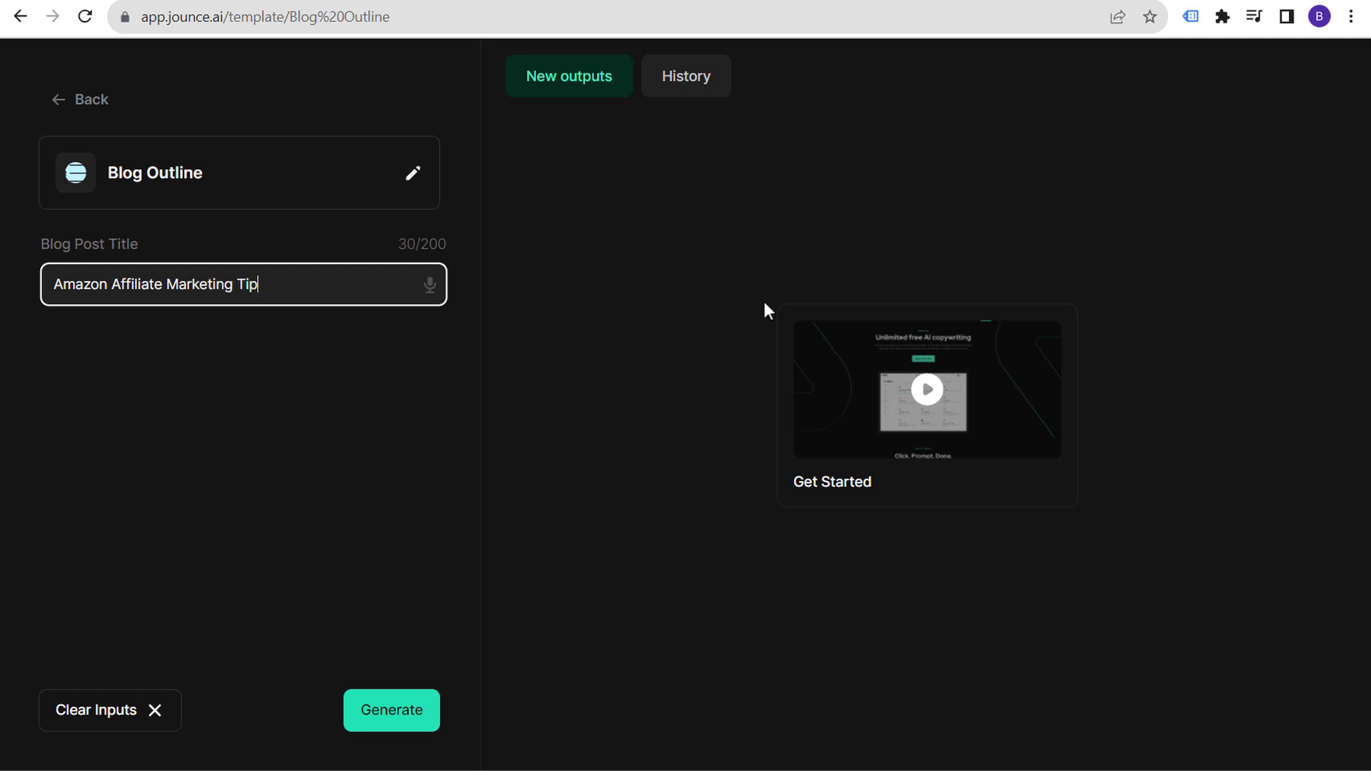
type("s")
key("shift+Left")
key("shift+Left")
key("shift+Left")
key("shift+Left")
key("shift+Left")
key("shift+Left")
key("shift+Left")
key("shift+Left")
key("shift+Left")
key("shift+Left")
key("shift+Left")
key("shift+Left")
key("shift+Left")
key("shift+Left")
key("shift+Left")
key("shift+Left")
key("shift+Left")
key("shift+Left")
key("shift+Left")
key("shift+Left")
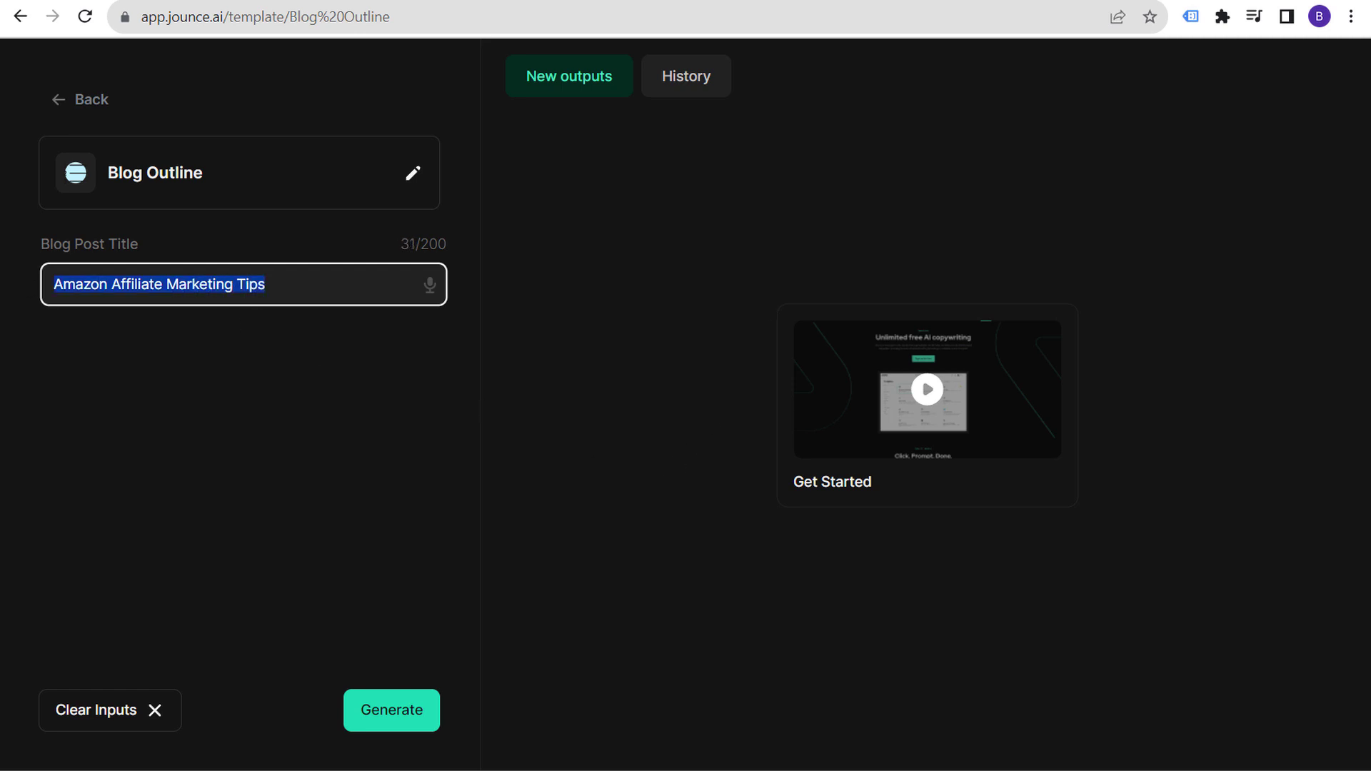
key("Right")
left_click(368, 720)
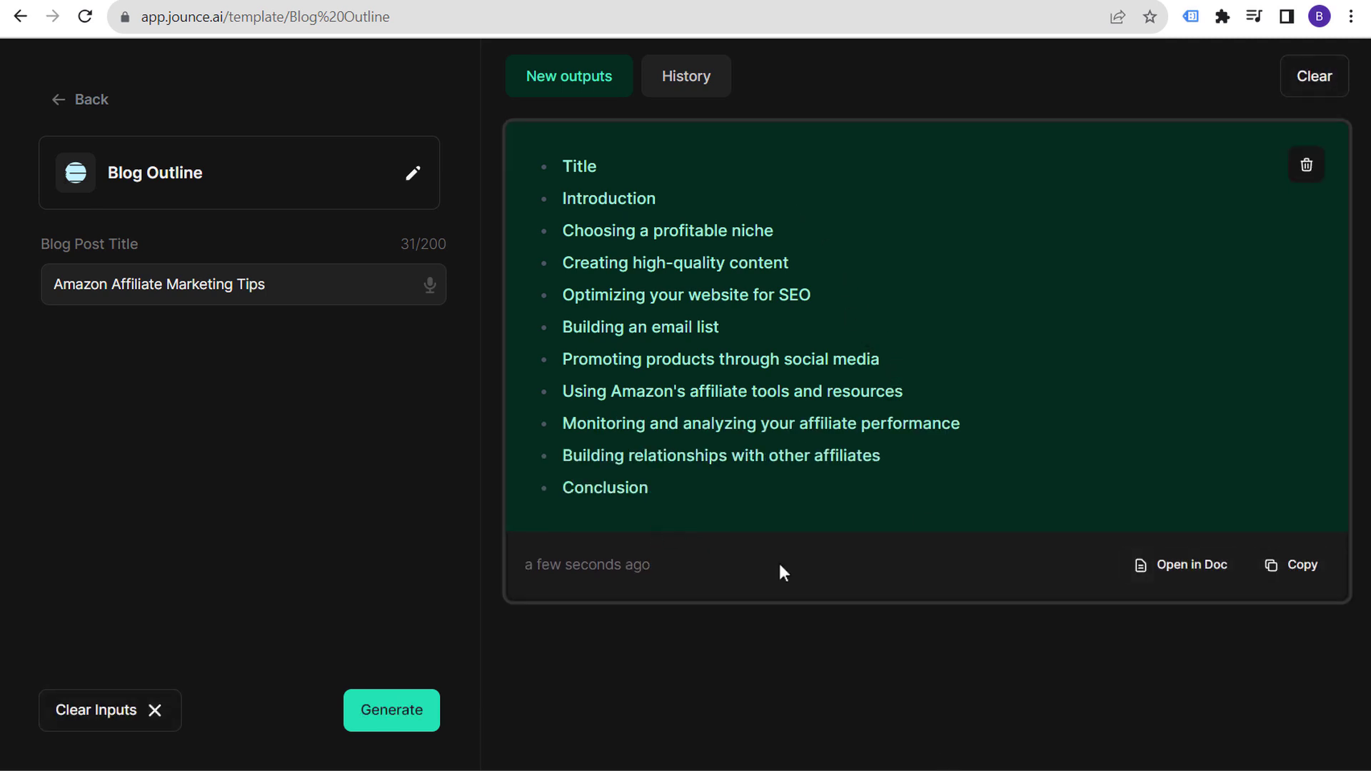
left_click(1300, 565)
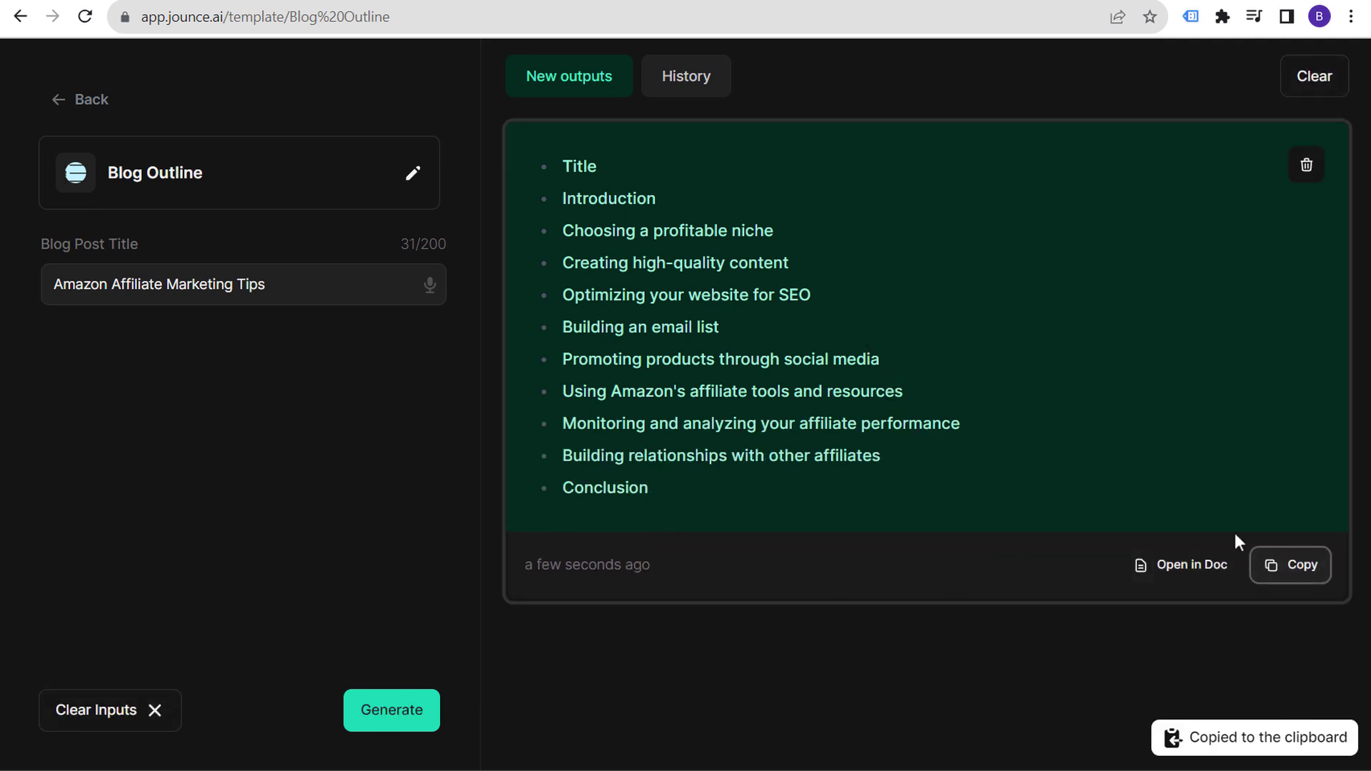
- Reopen the Blog Outline template from the template library and review the entered blog post title
left_click(65, 102)
scroll(1022, 419, "down", 8)
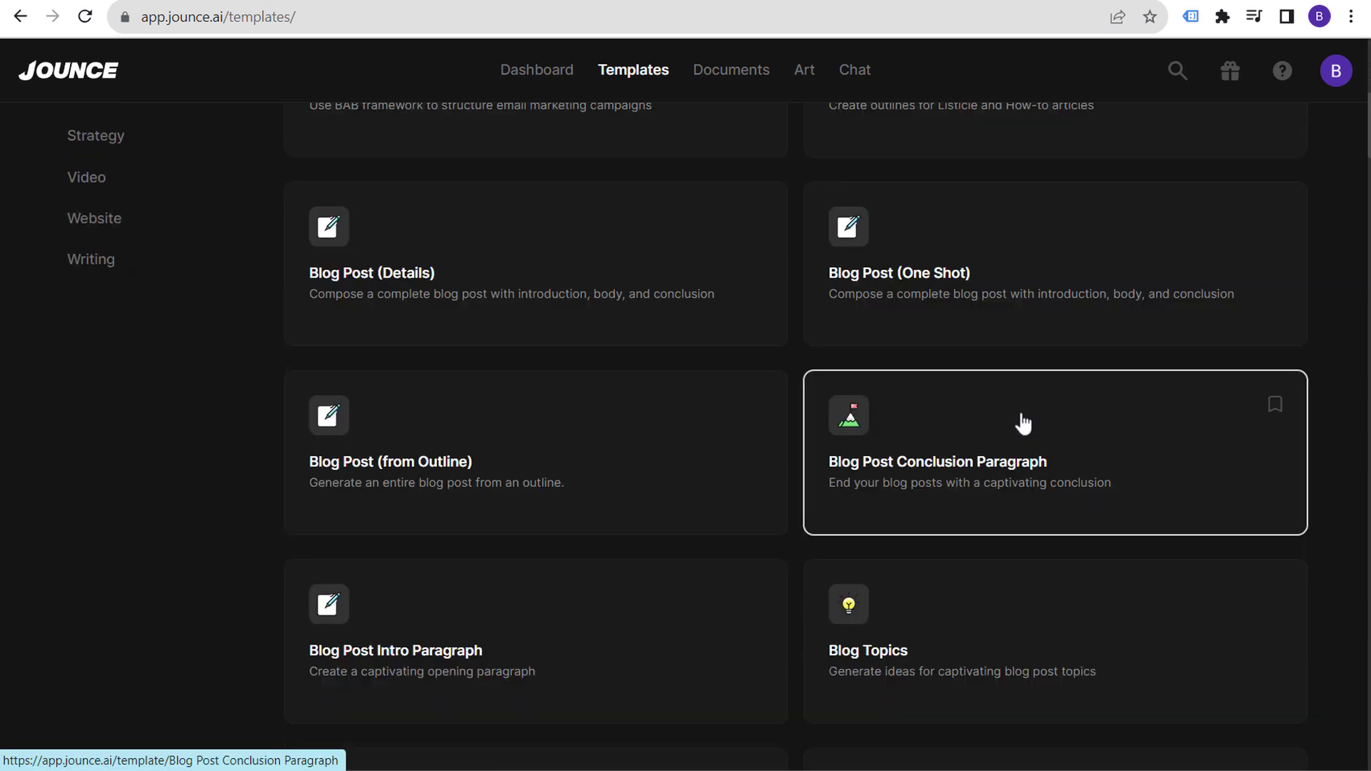
scroll(976, 280, "up", 3)
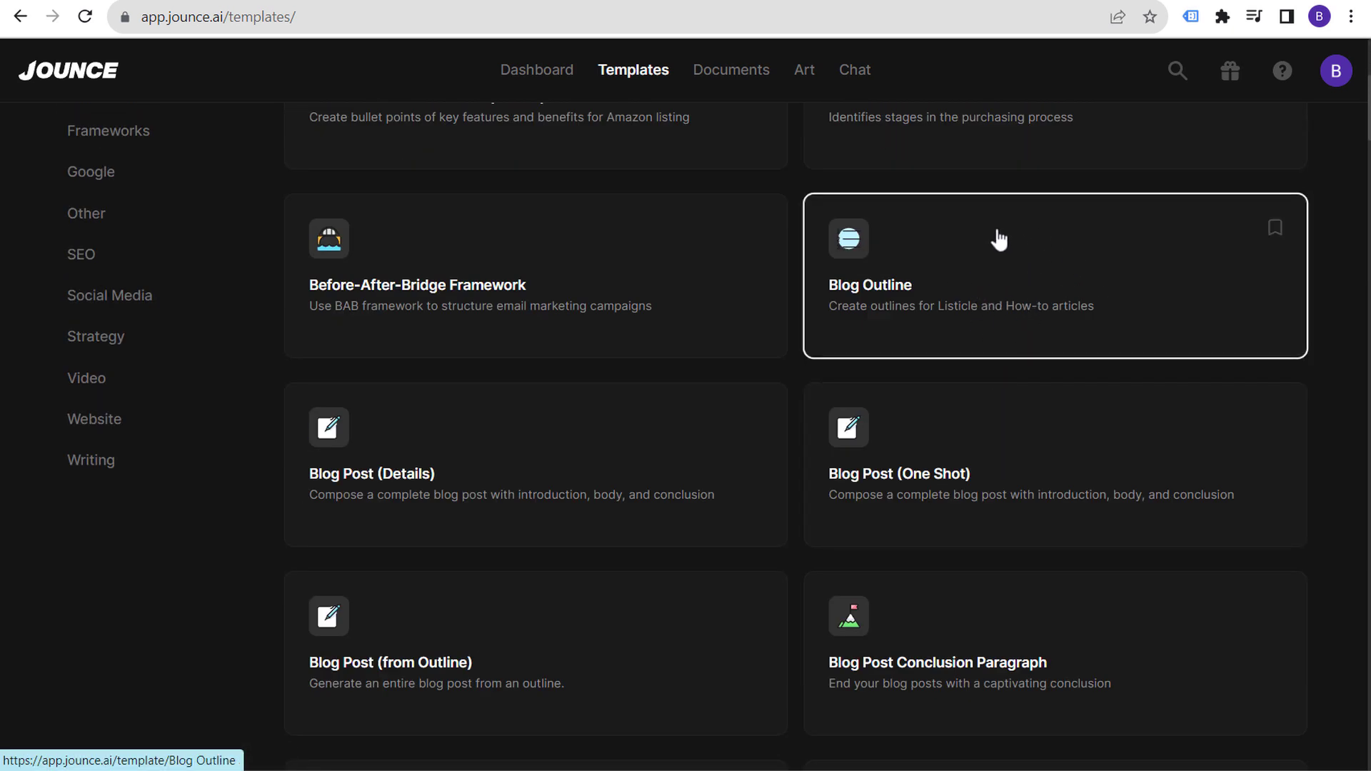
left_click(1019, 251)
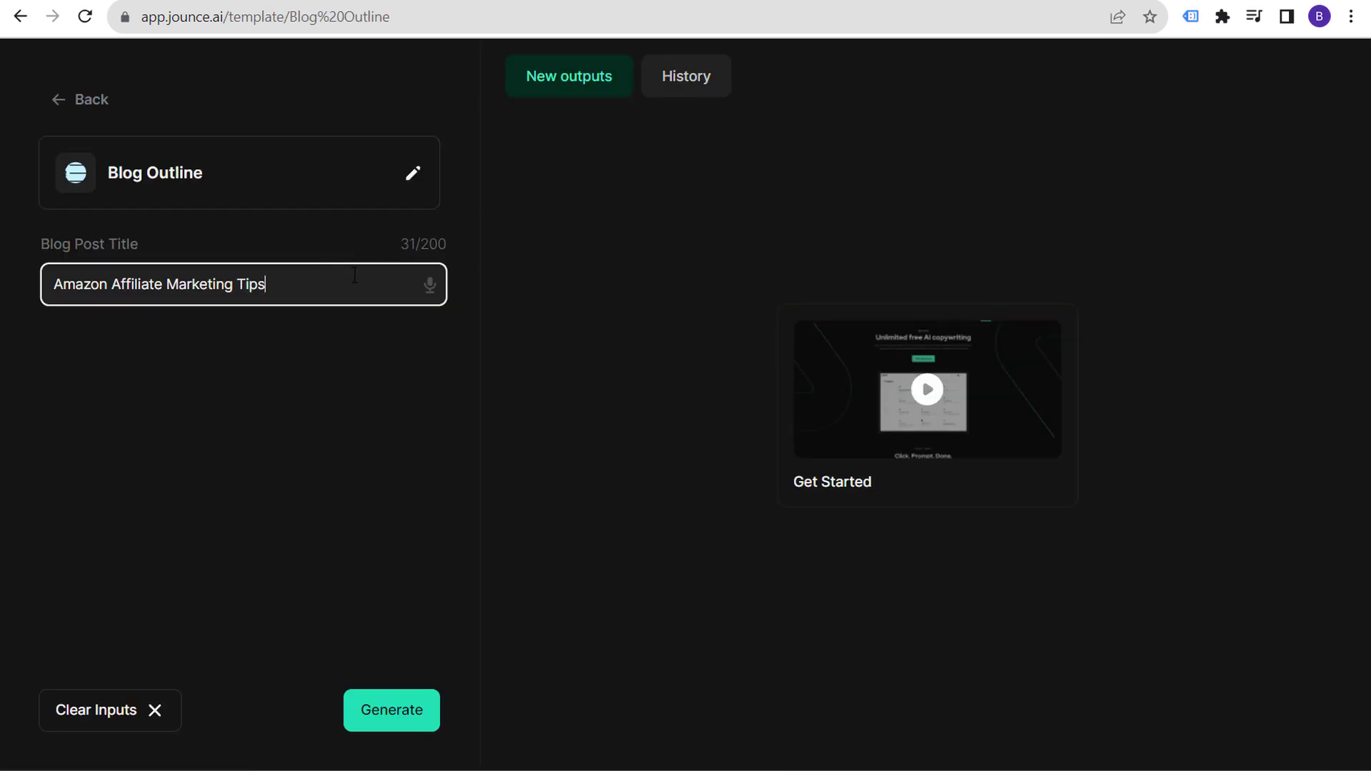
key("ctrl+a")
left_click(150, 286)
left_click_drag(253, 283, 239, 284)
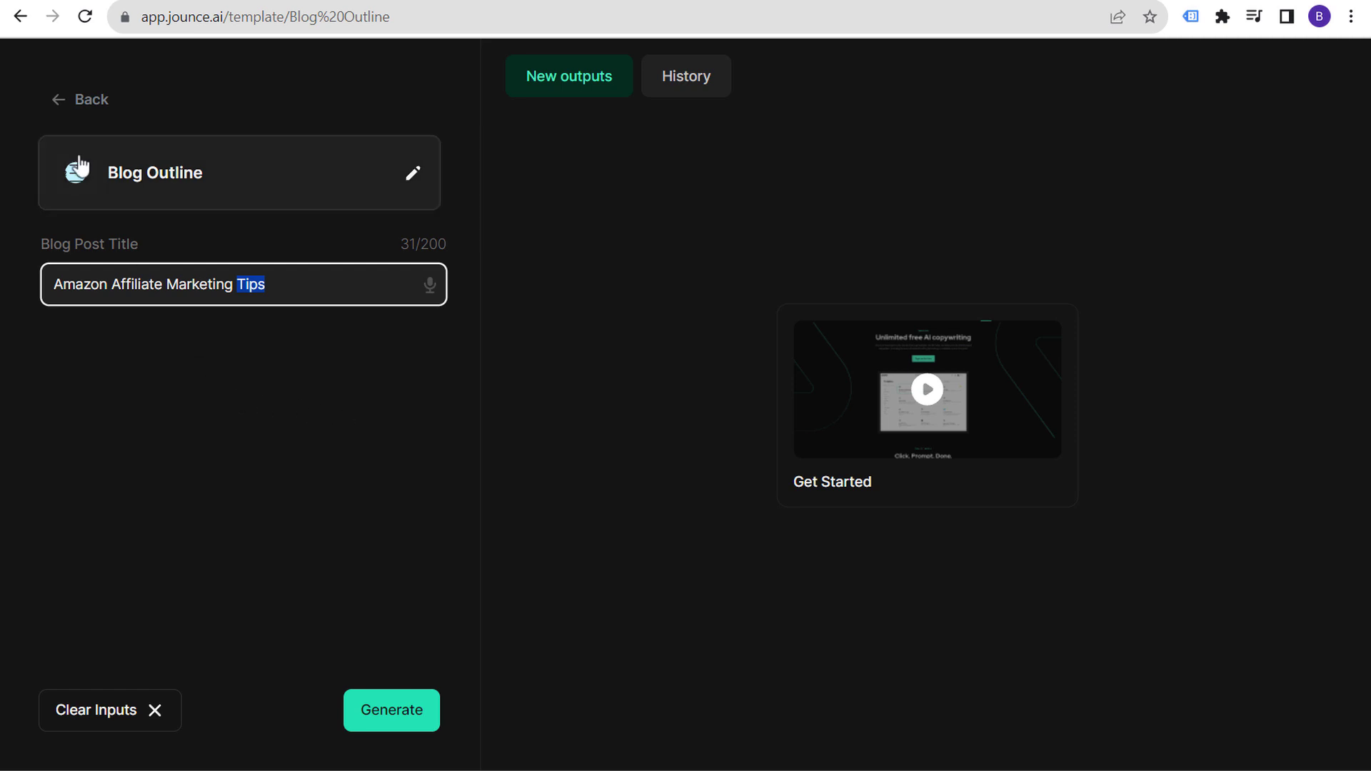
- Open the Blog Post (from Outline) template, paste the copied outline as the blog outline, and generate the post
left_click(81, 107)
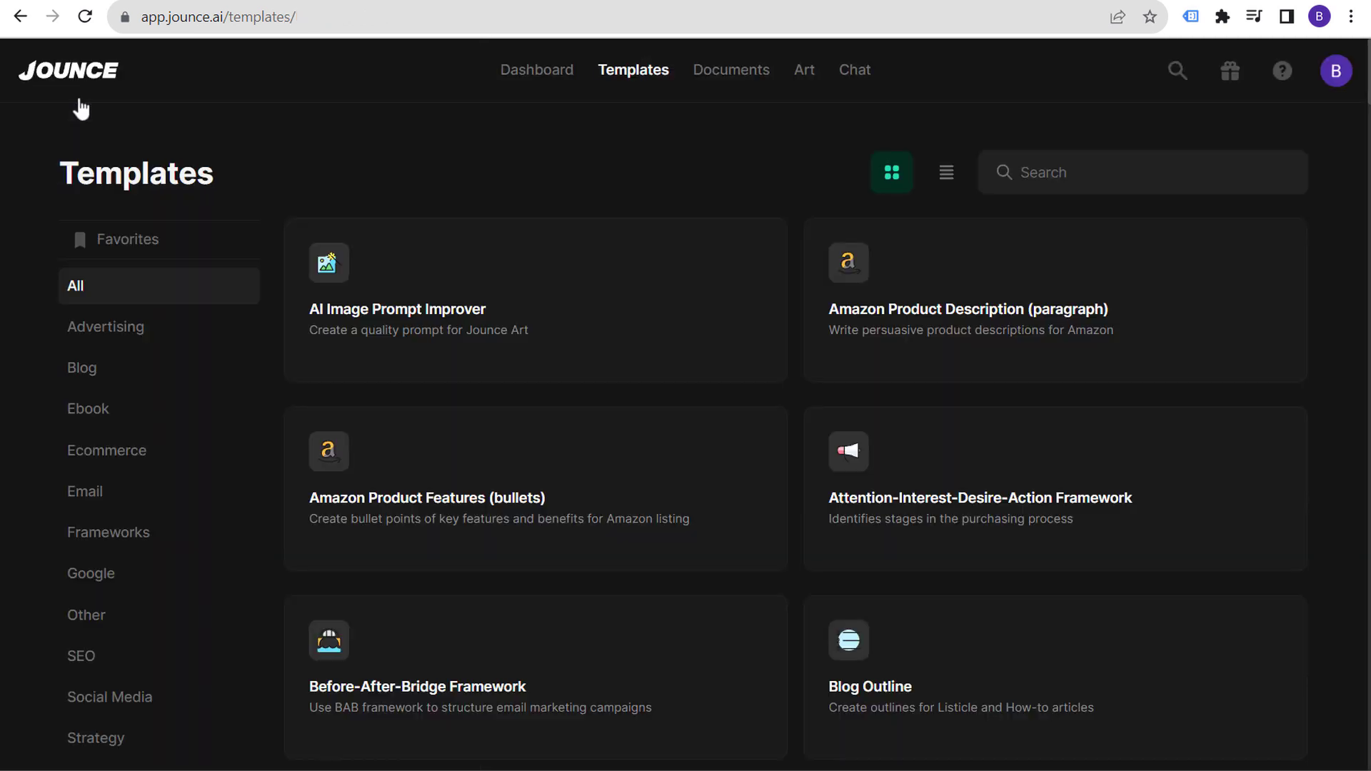
scroll(636, 468, "down", 5)
scroll(679, 507, "down", 2)
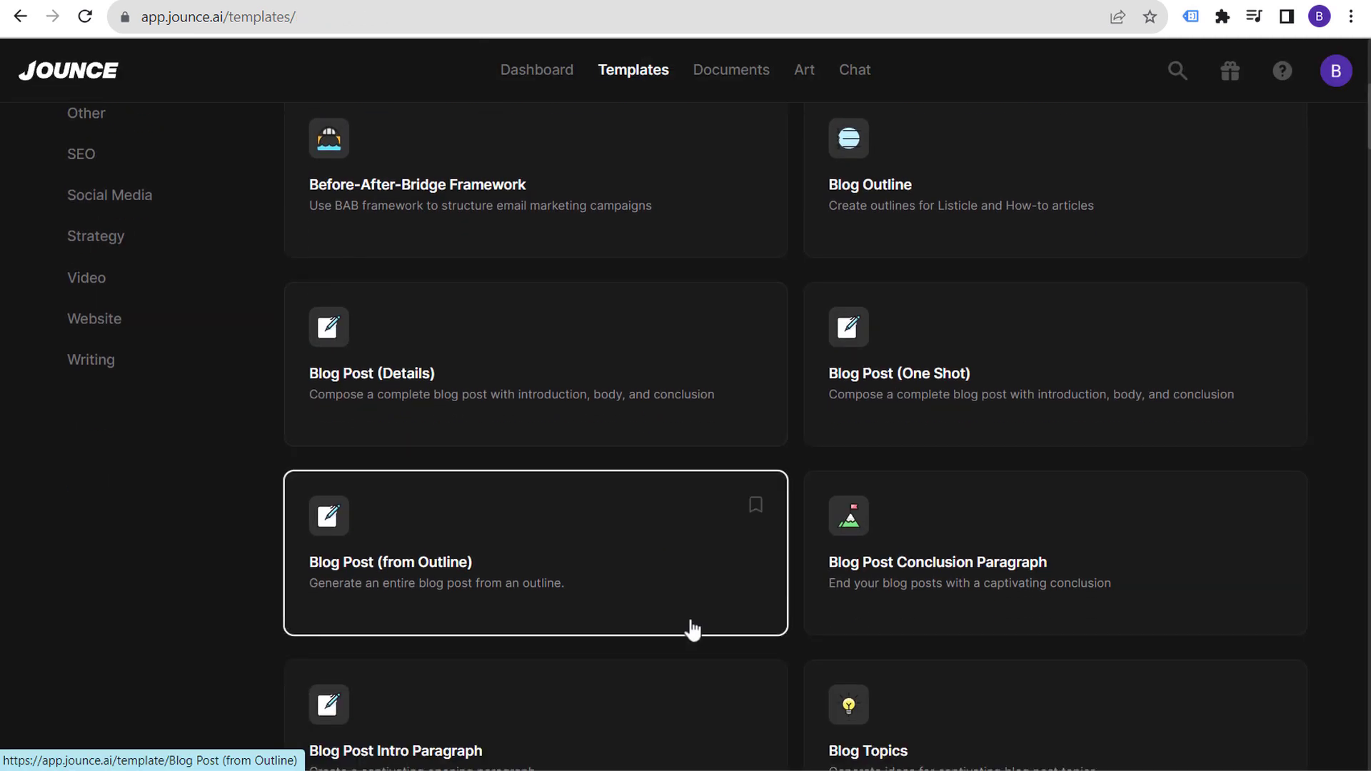
left_click(557, 581)
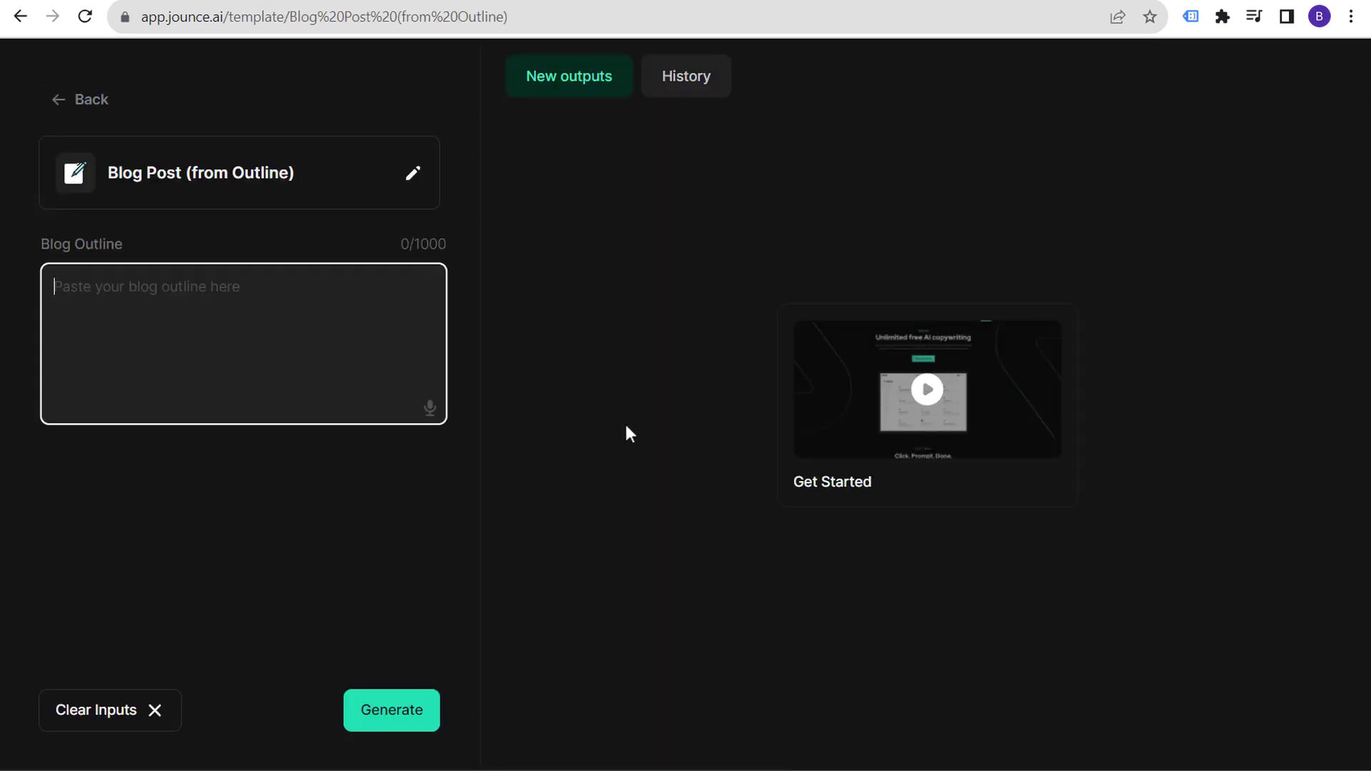
key("ctrl+v")
left_click(405, 727)
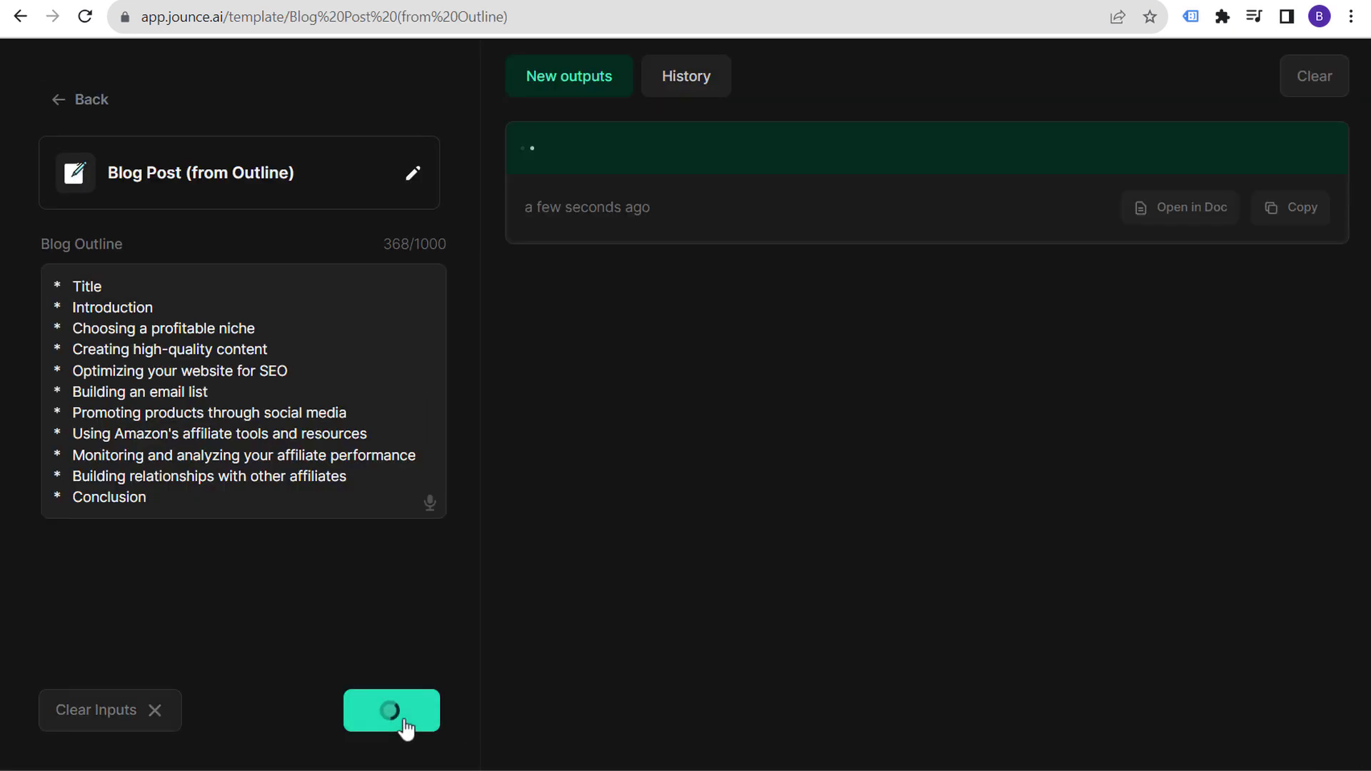
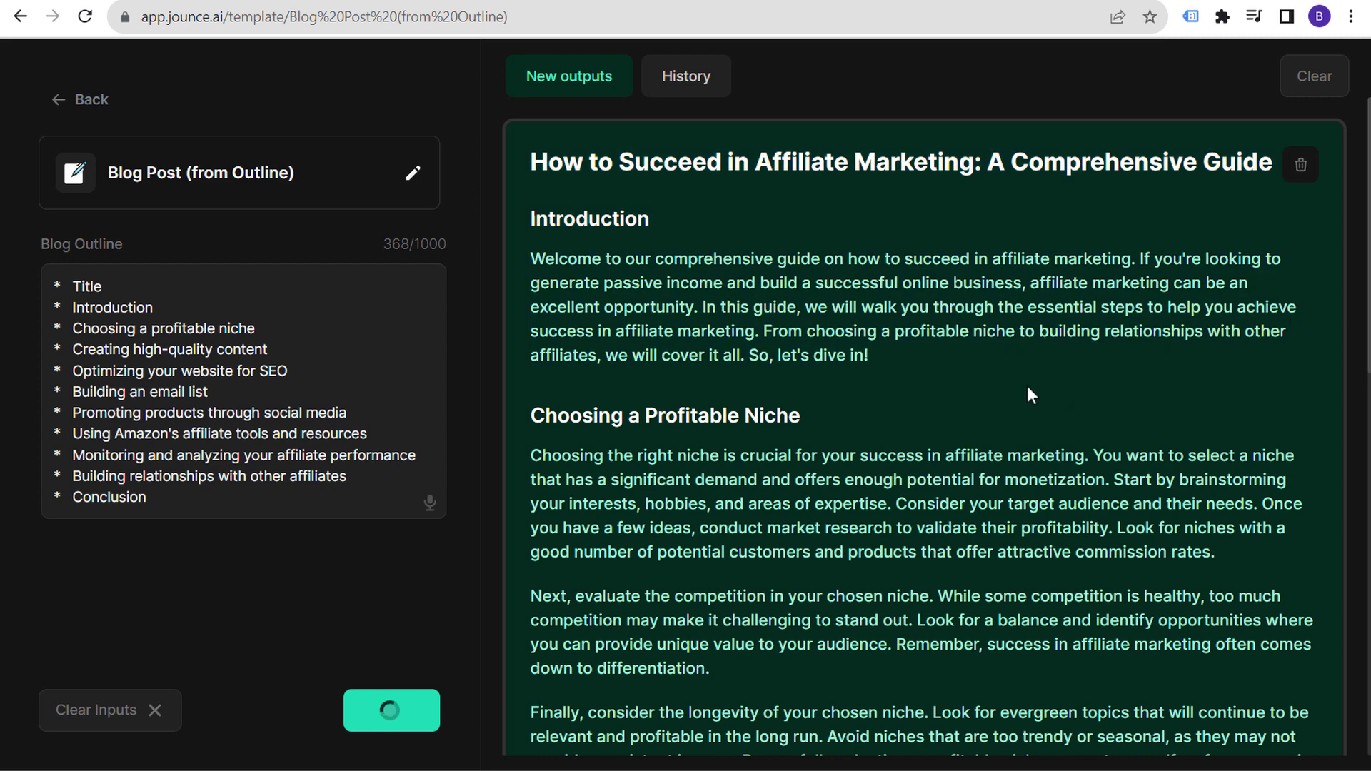
- Compare the outline points with the generated blog post and read it from the introduction through to the conclusion
left_click_drag(62, 335, 367, 433)
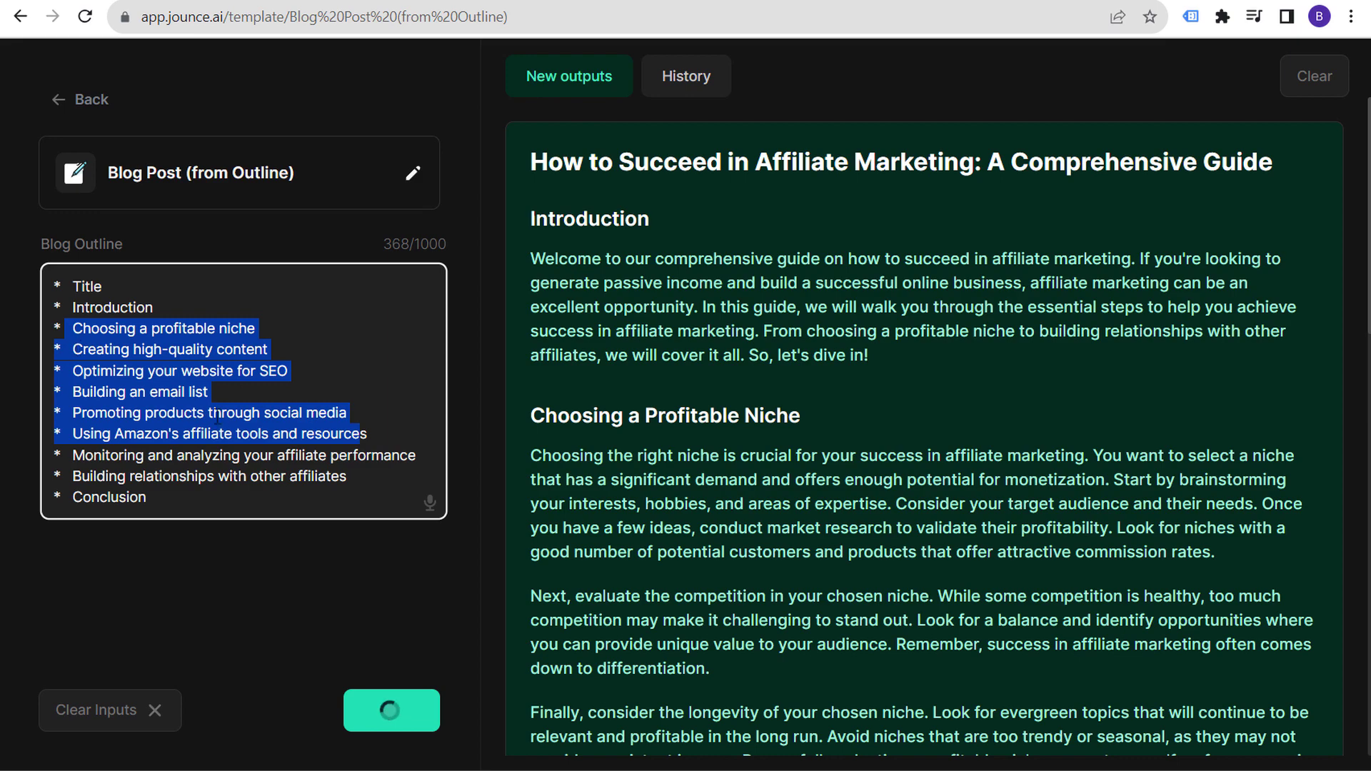
left_click(875, 421)
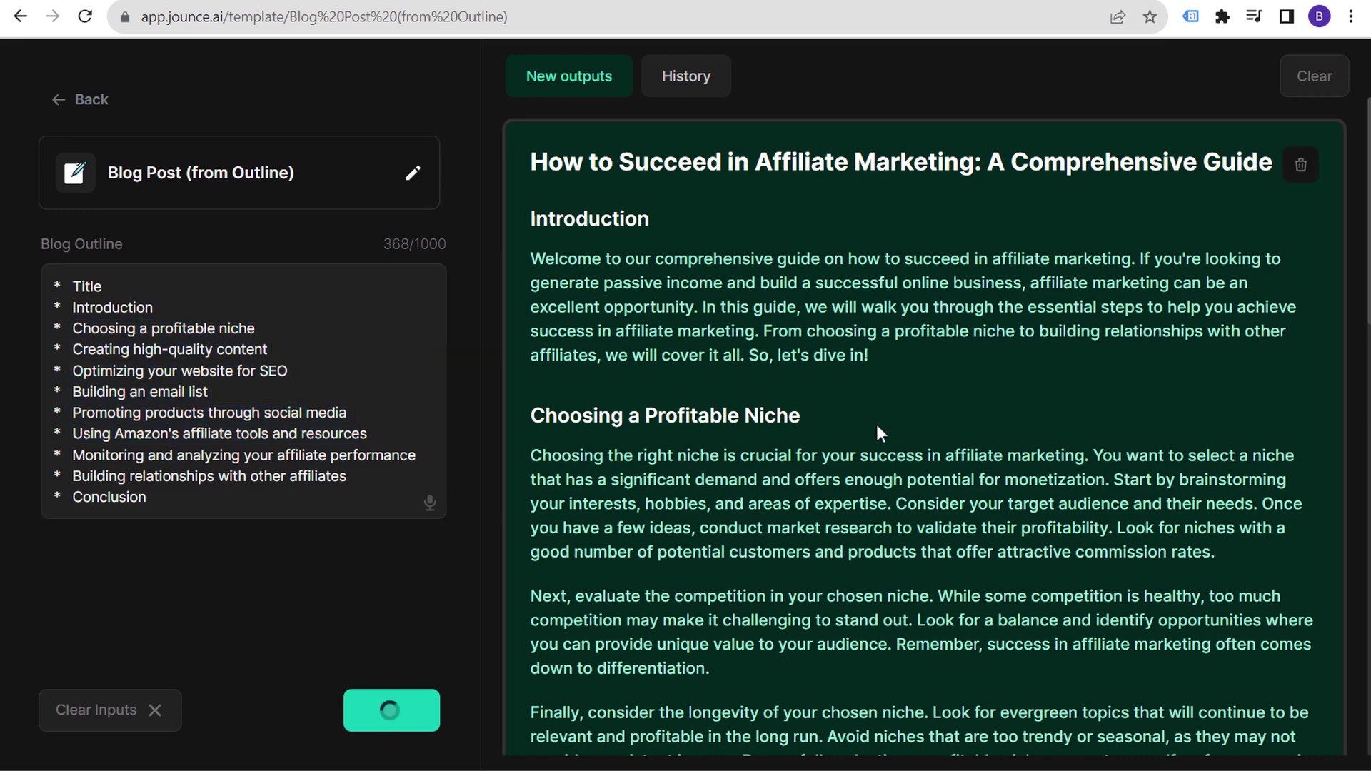
scroll(876, 422, "down", 6)
scroll(927, 392, "down", 9)
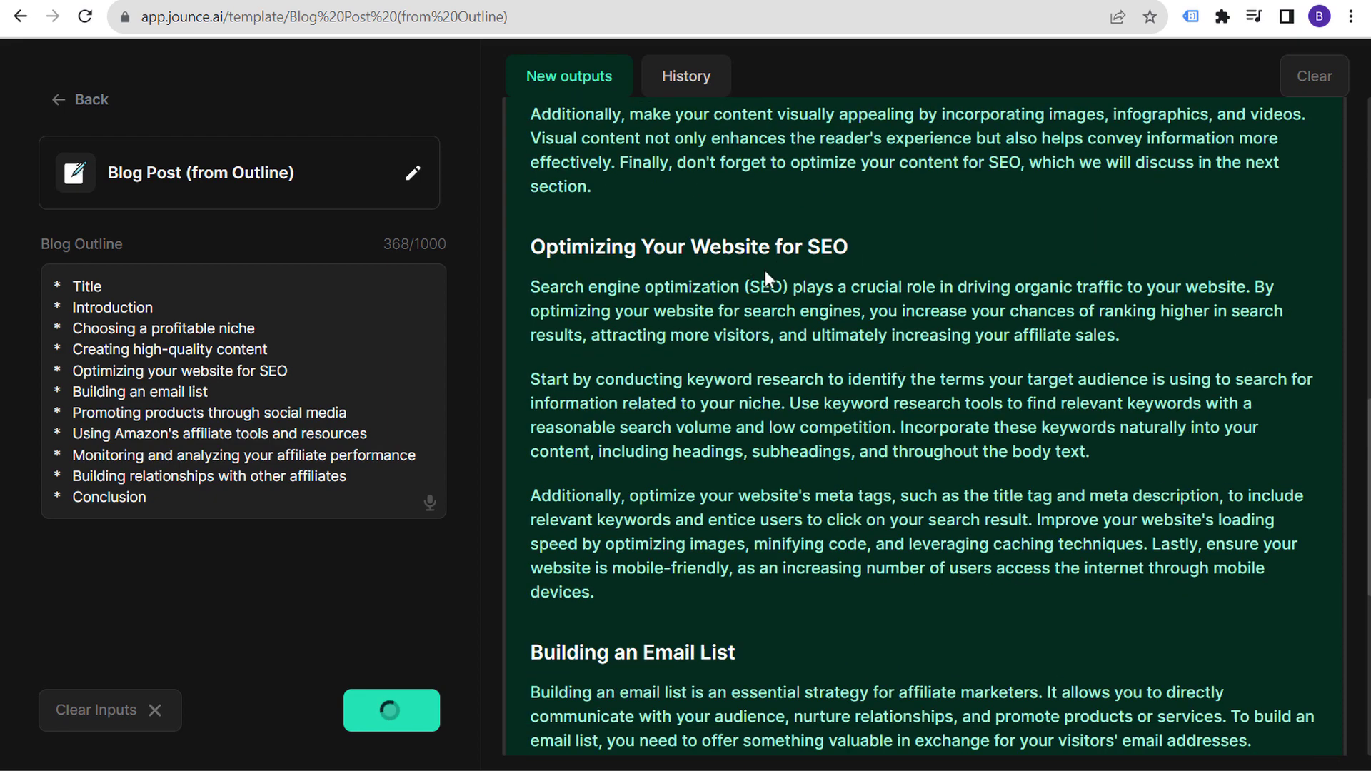
scroll(786, 248, "down", 7)
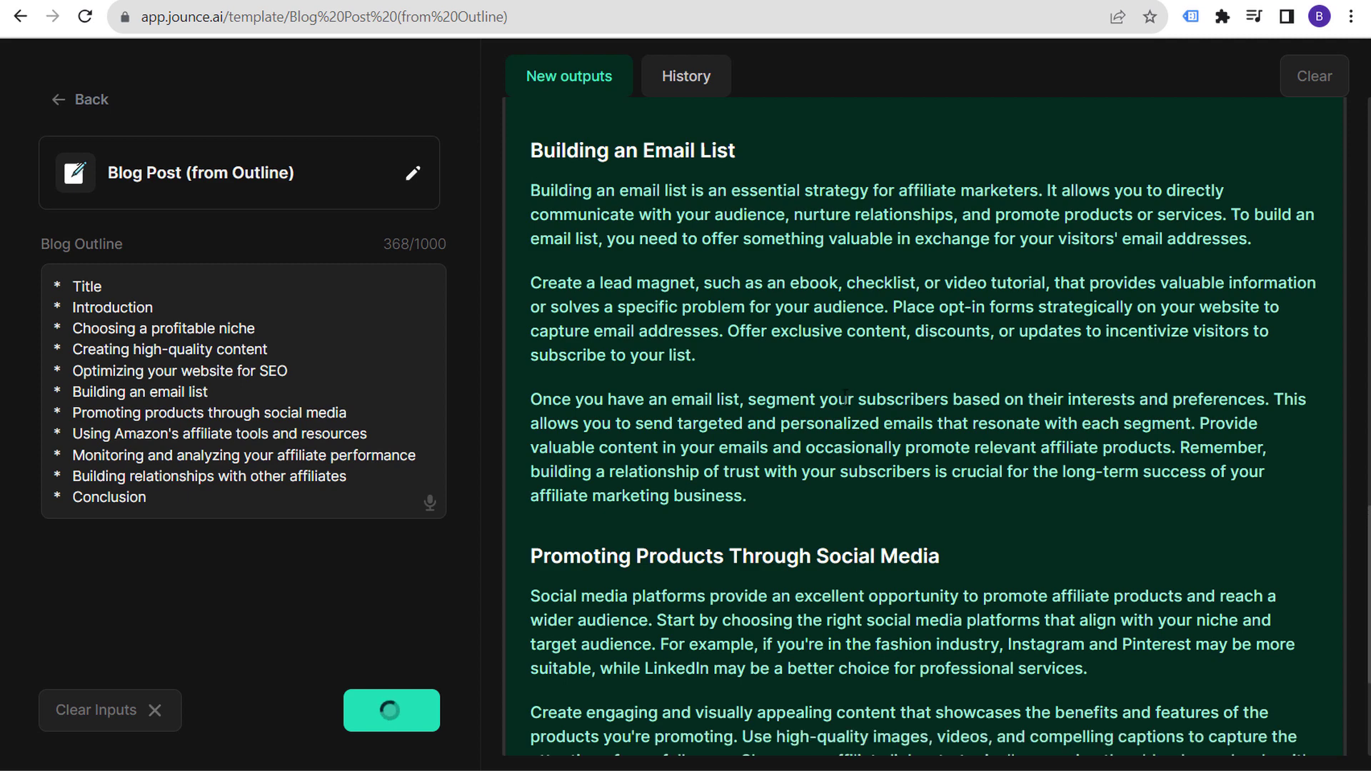
left_click_drag(527, 149, 761, 157)
scroll(736, 357, "down", 5)
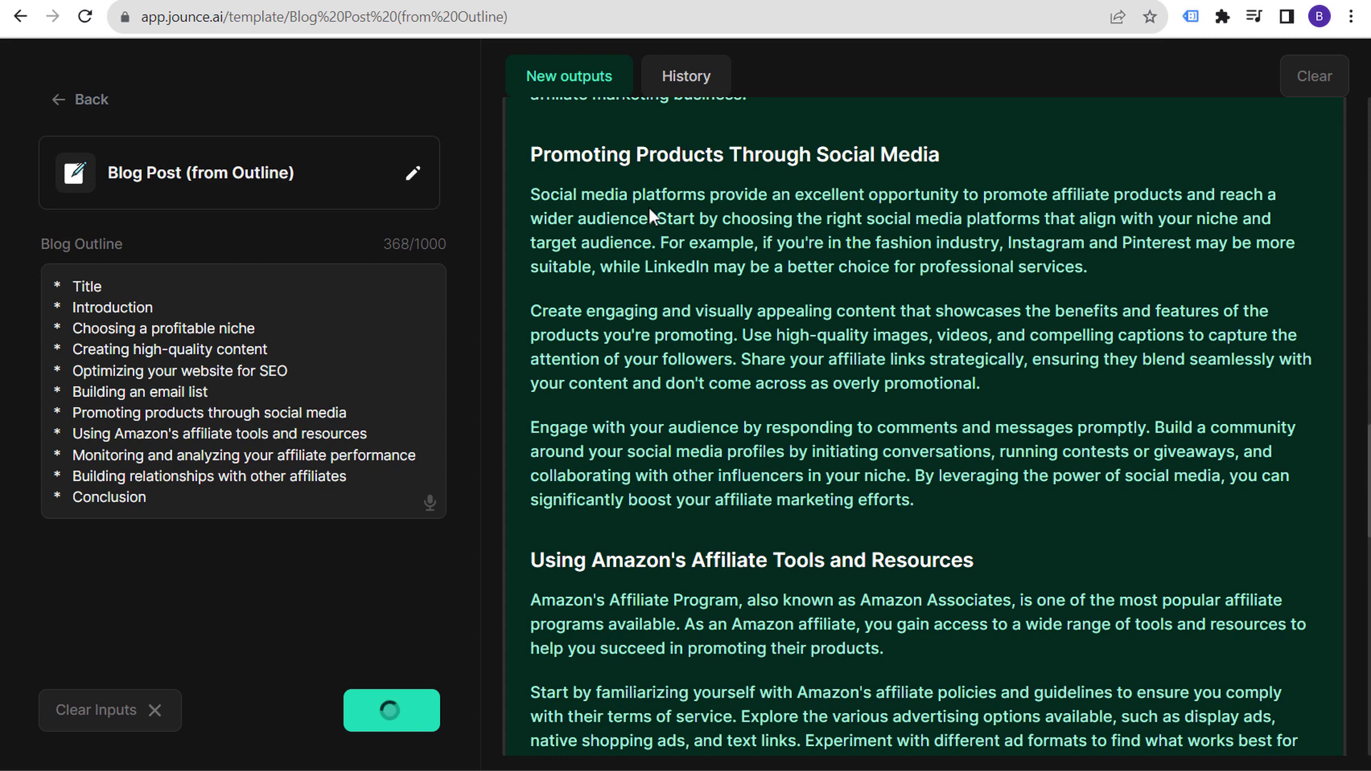
scroll(649, 207, "down", 15)
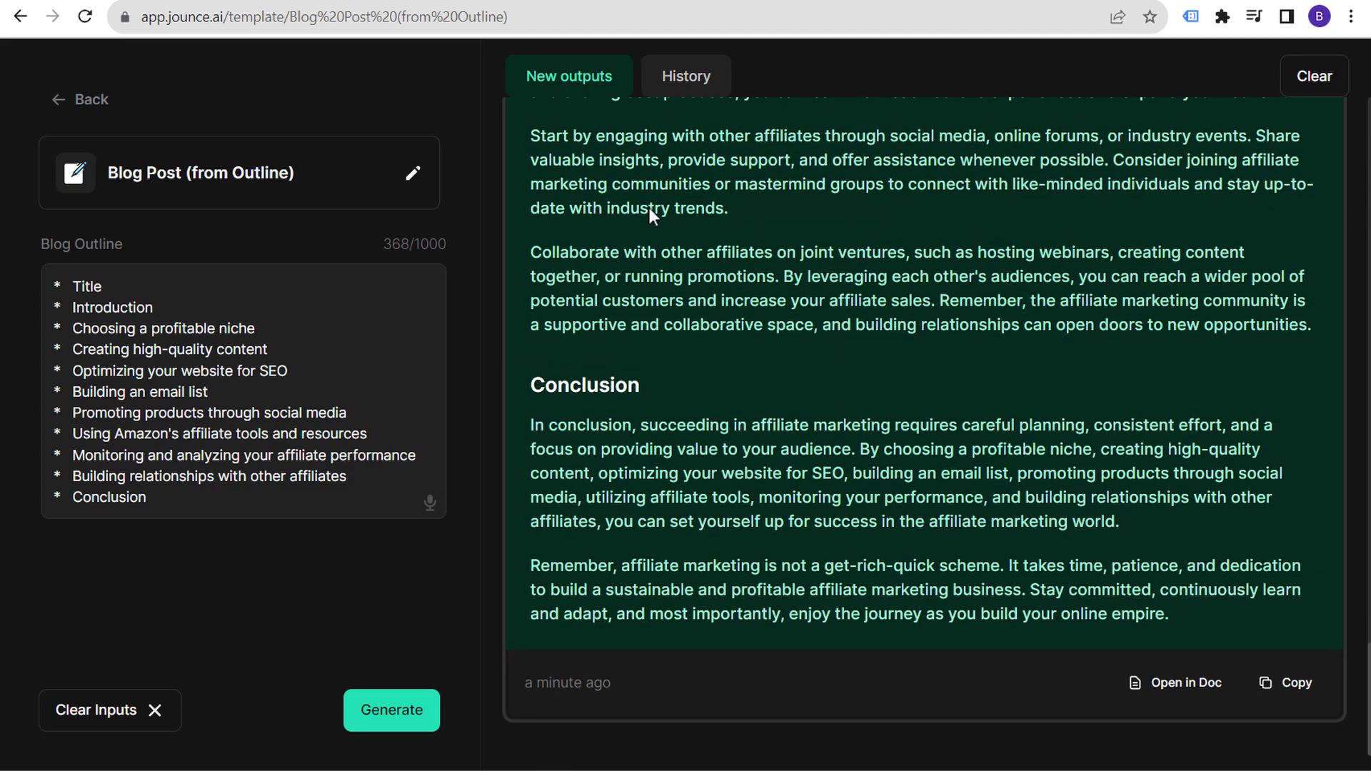
- Re-examine the body sections of the generated post, including high-quality content, SEO and email list building, then its conclusion
scroll(755, 339, "up", 4)
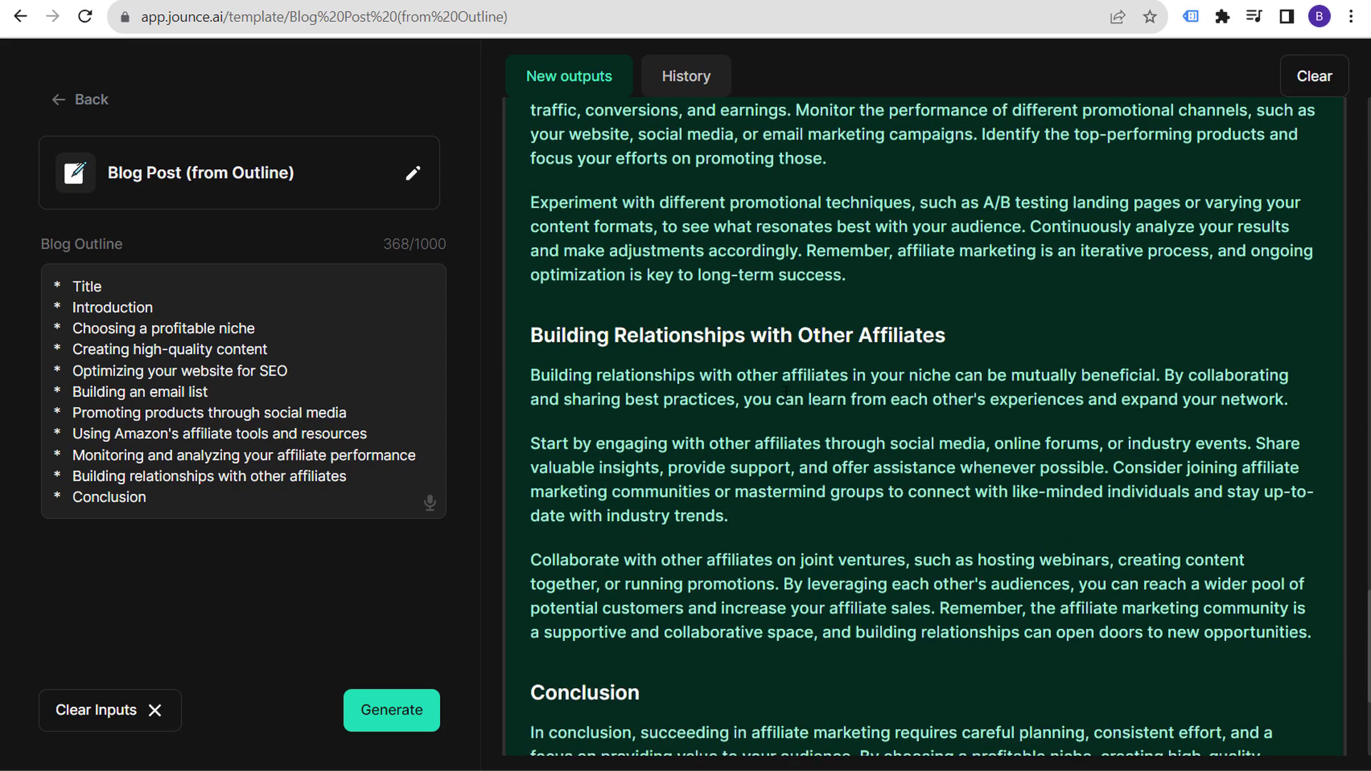
scroll(781, 379, "up", 15)
scroll(794, 384, "up", 7)
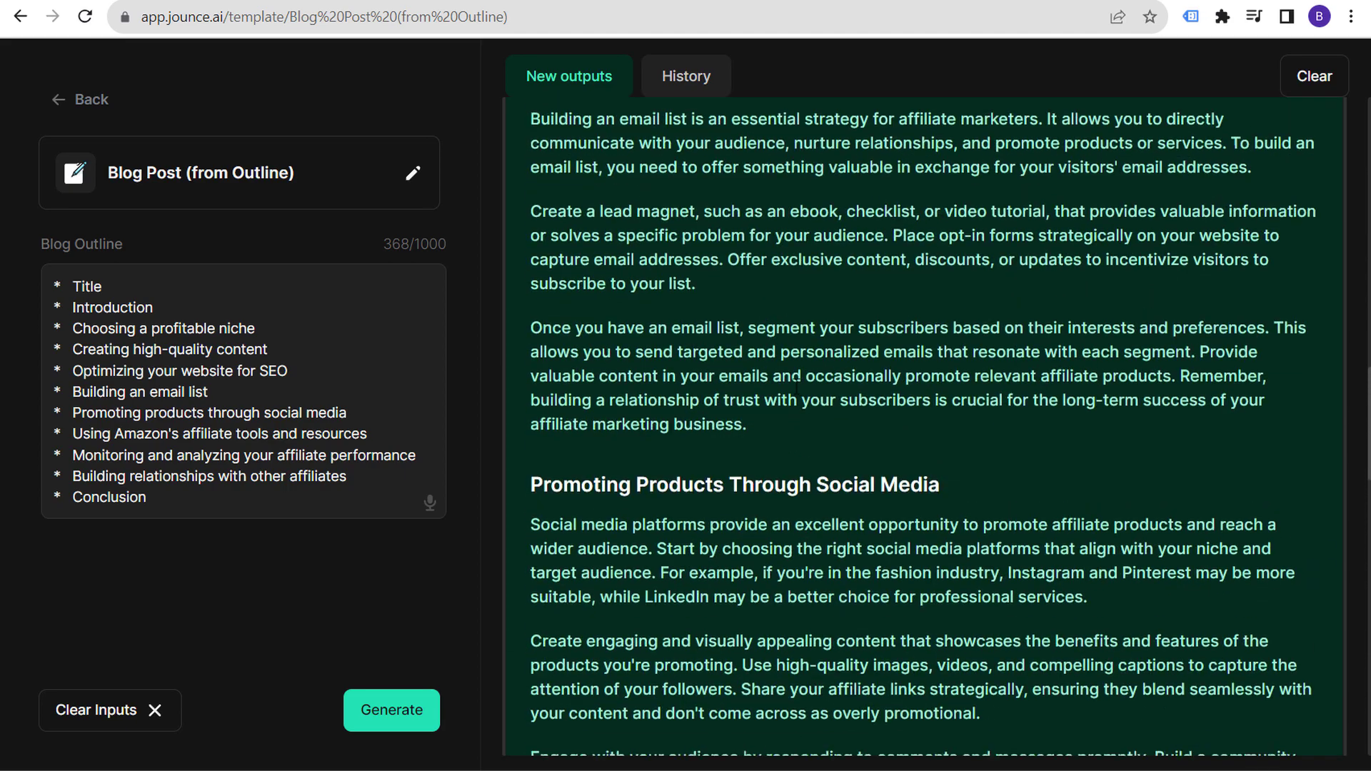
scroll(795, 404, "up", 6)
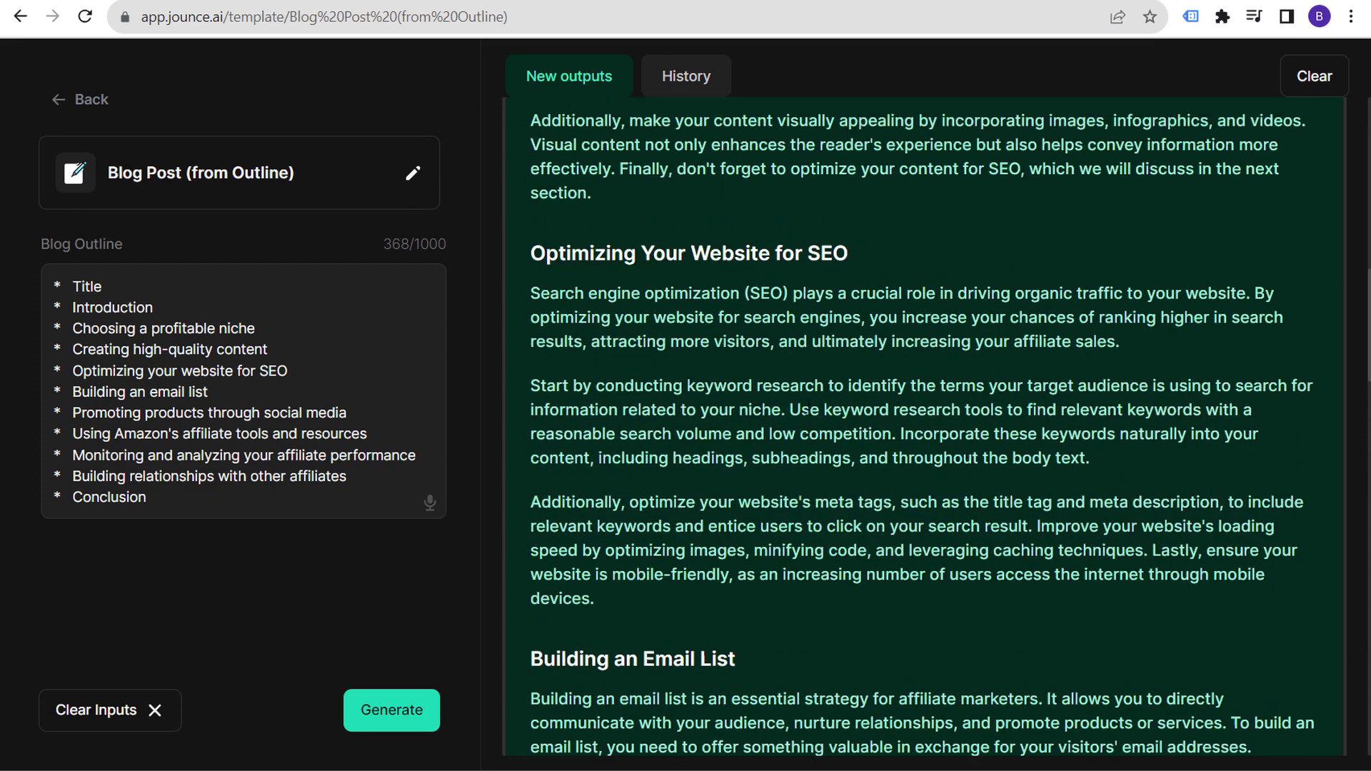
scroll(817, 397, "up", 5)
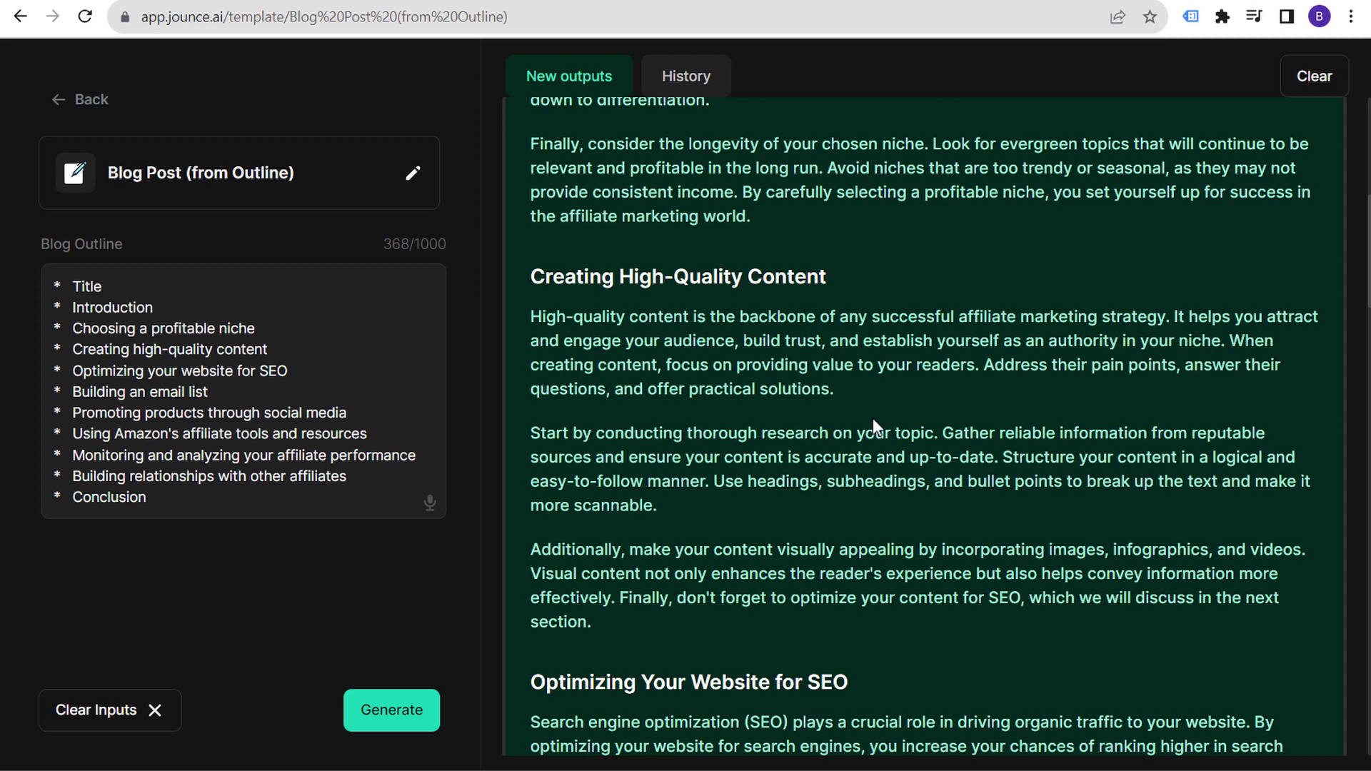
scroll(873, 418, "up", 3)
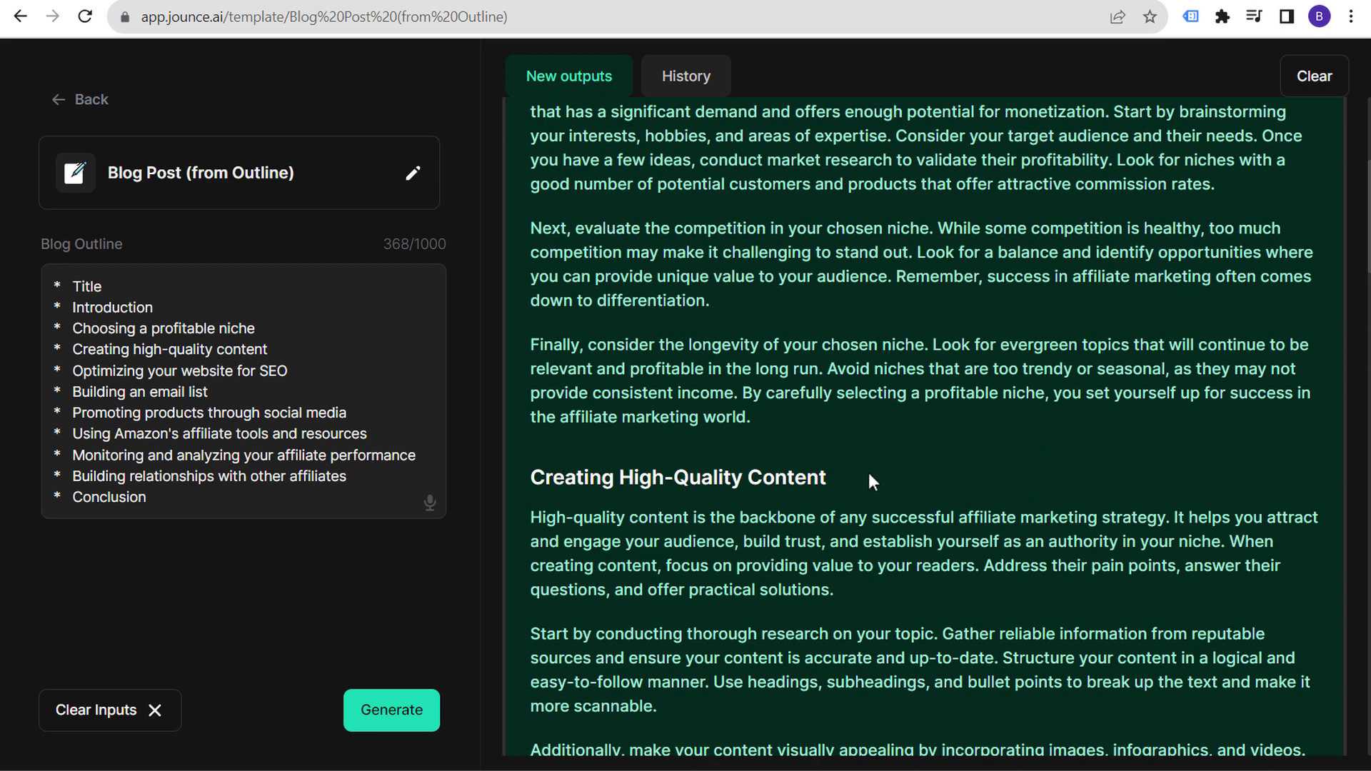
scroll(888, 425, "down", 5)
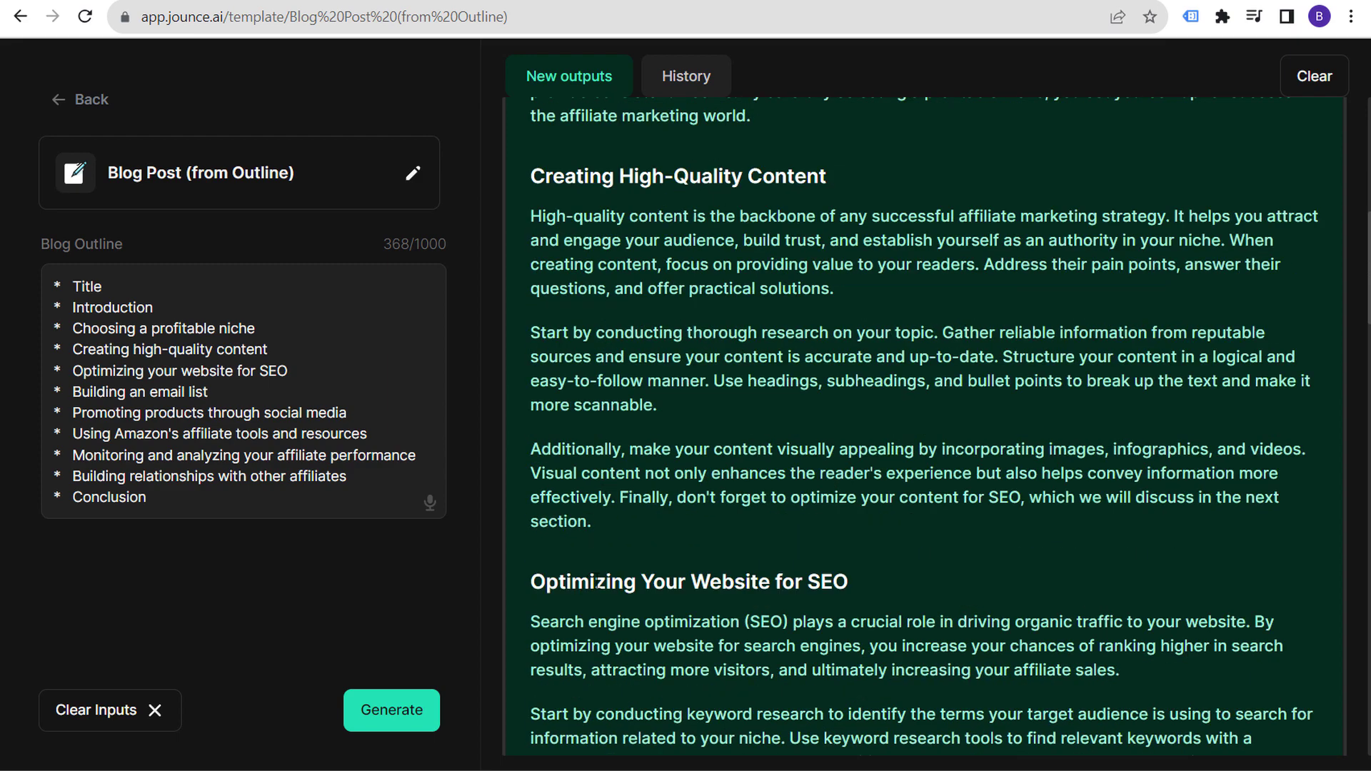
scroll(990, 446, "down", 6)
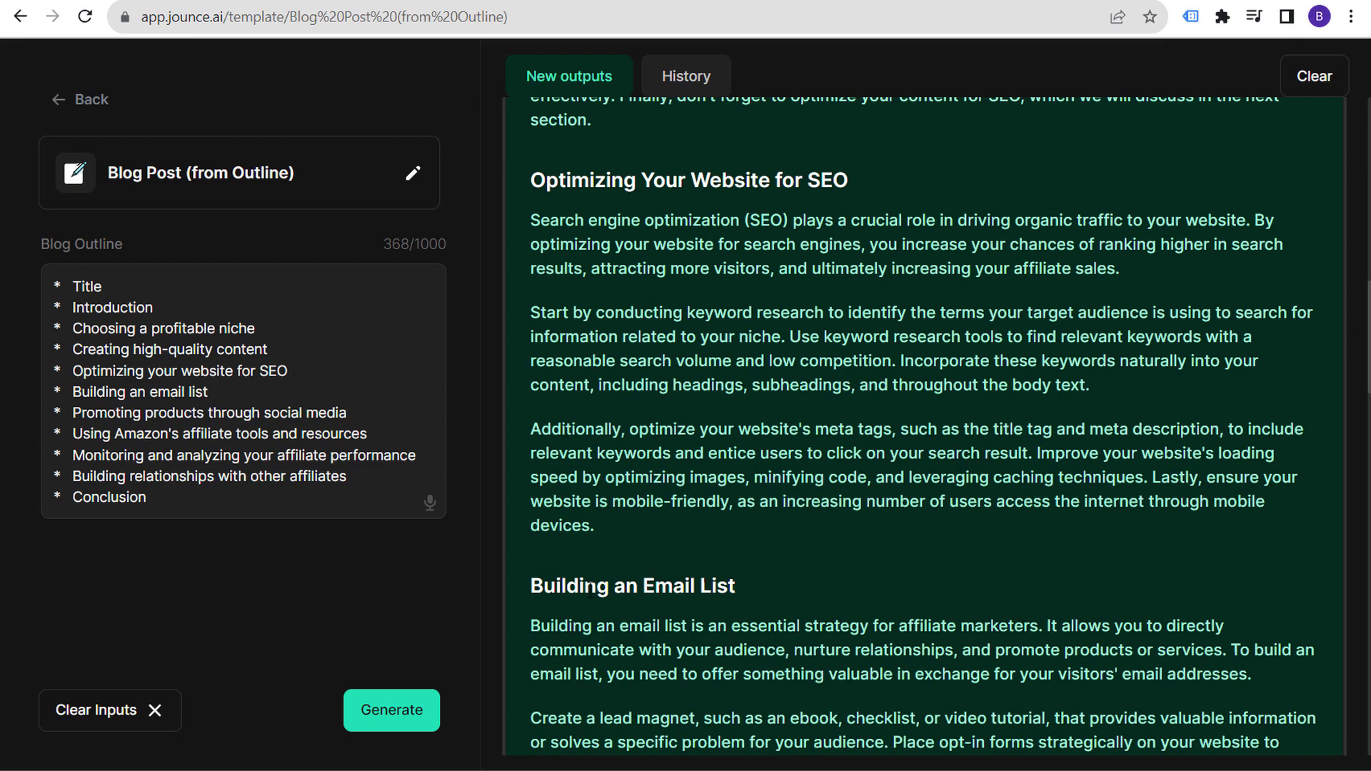
scroll(638, 527, "down", 7)
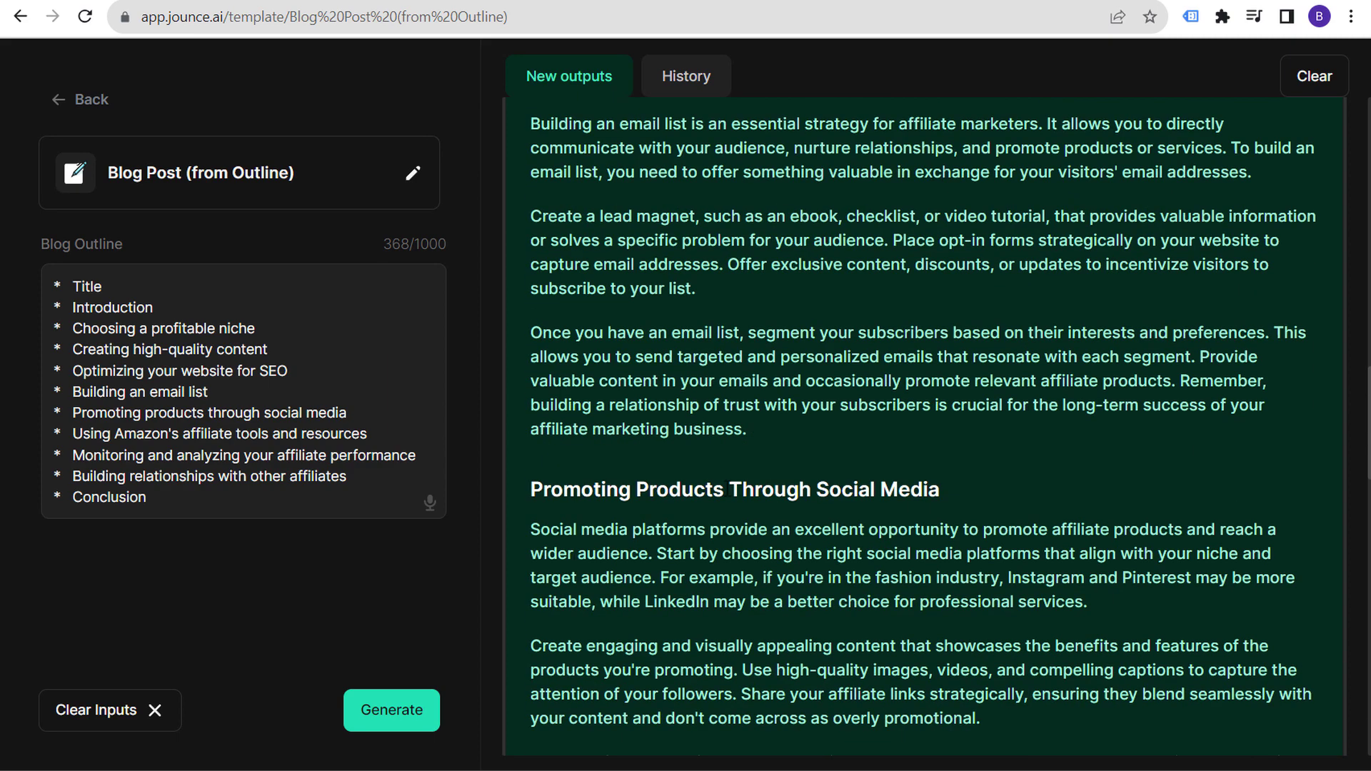
scroll(729, 471, "up", 11)
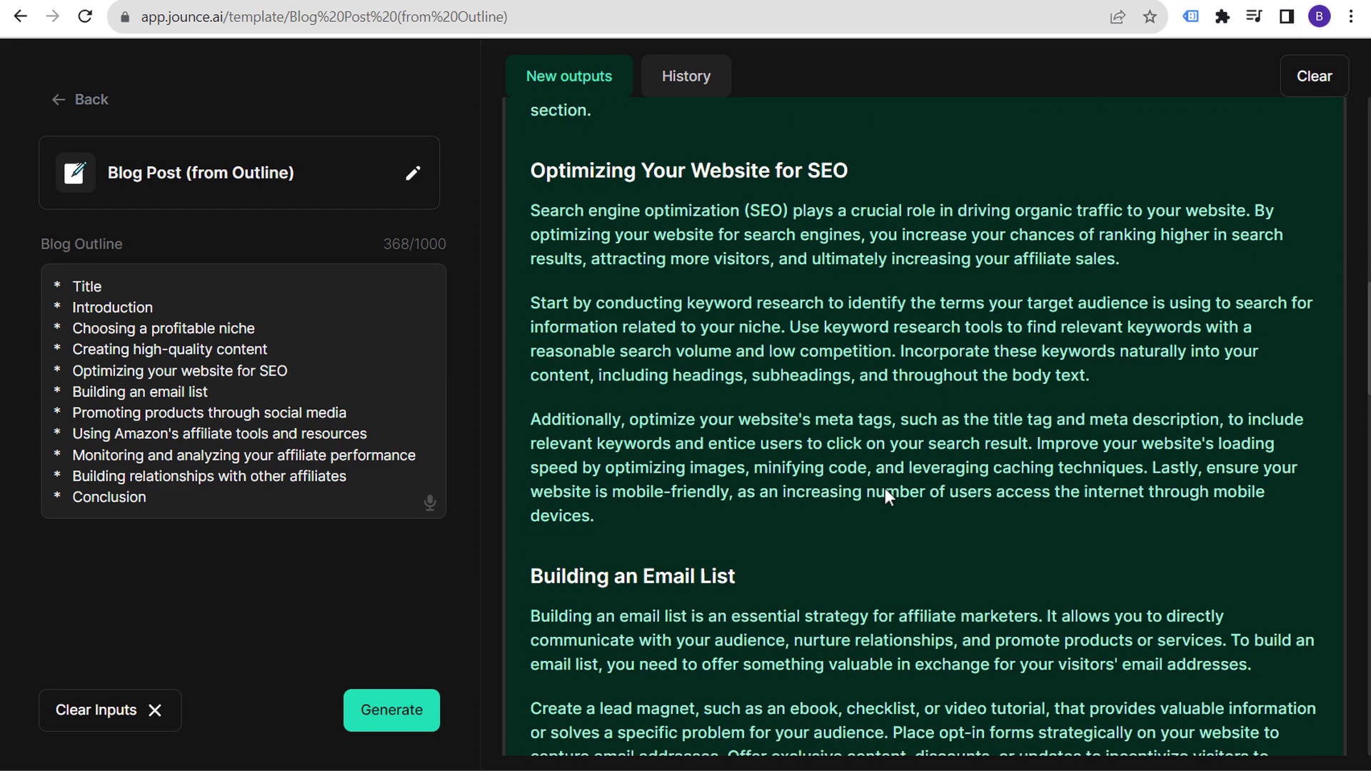
scroll(837, 451, "up", 1)
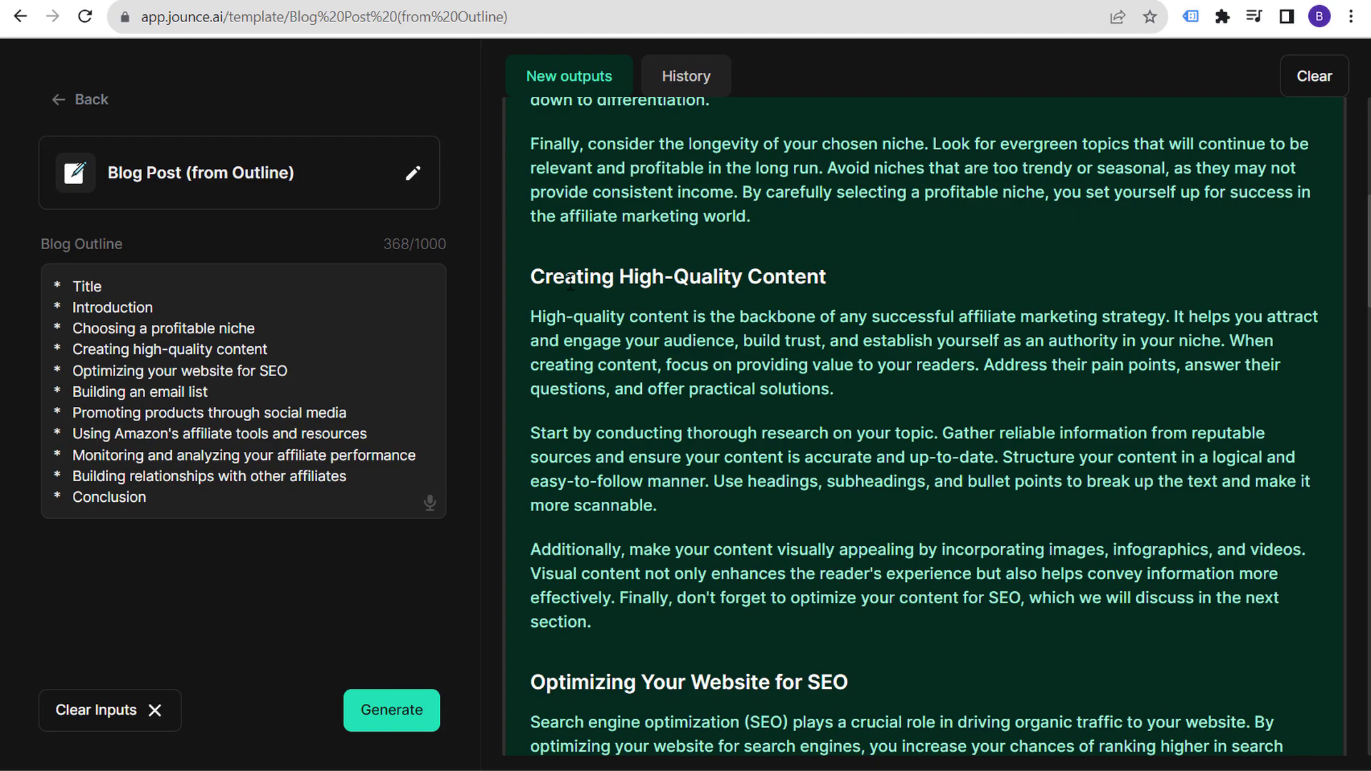
scroll(719, 364, "down", 1)
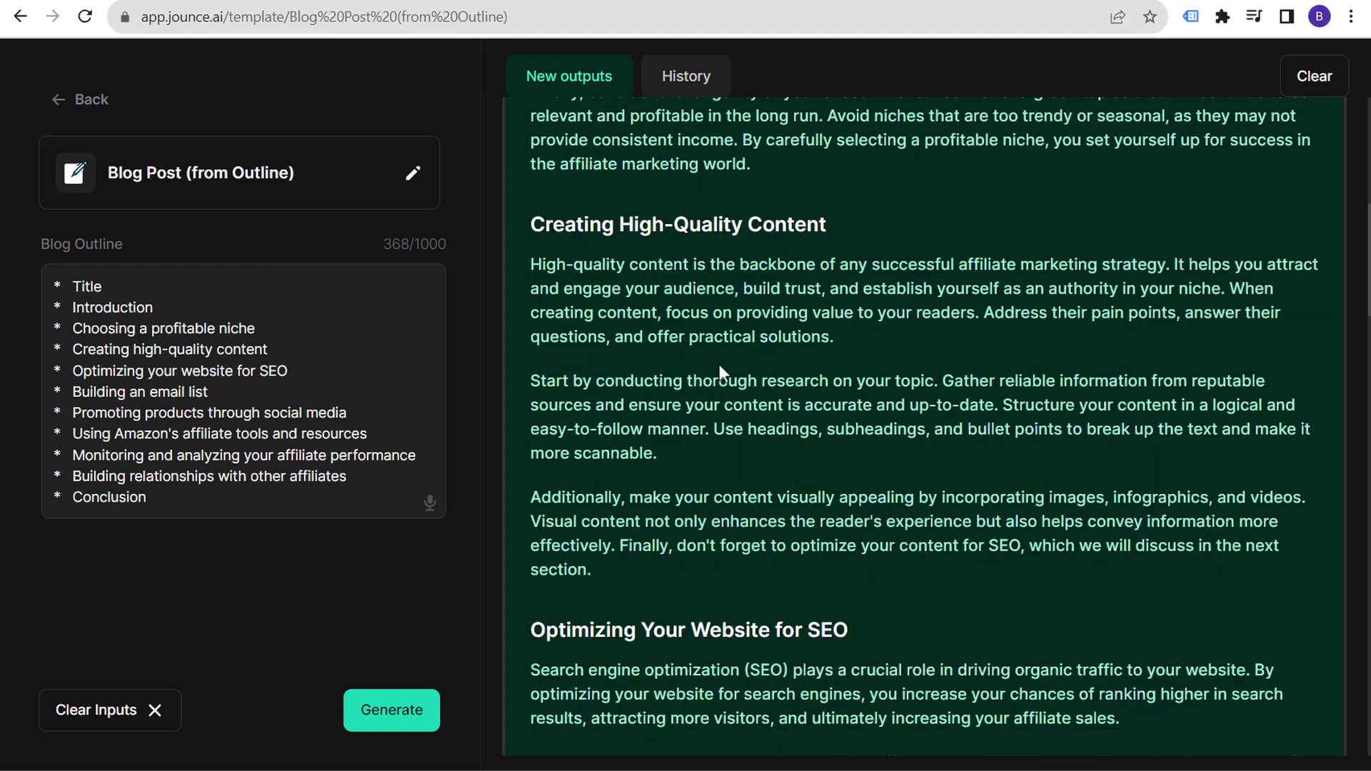
scroll(719, 366, "down", 20)
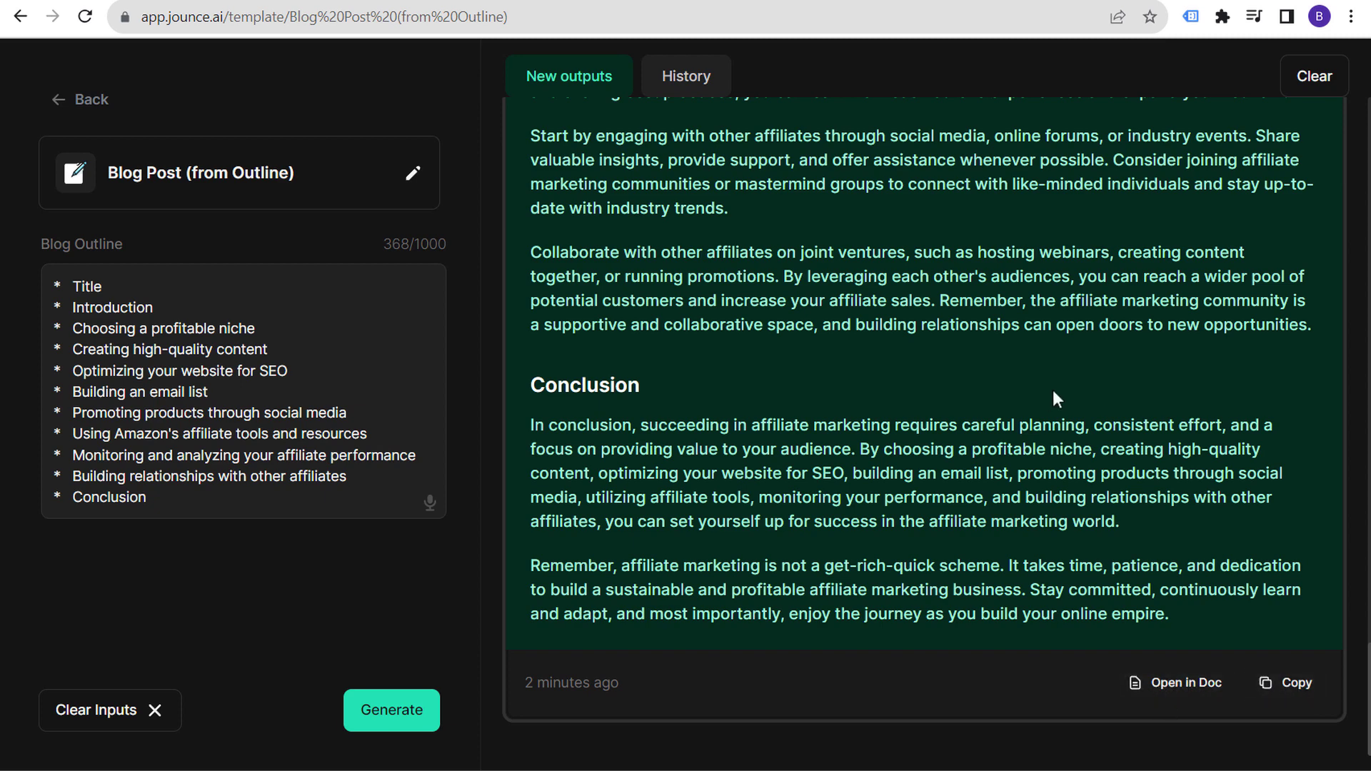
- Return to the template library and open the Feature to Benefit template
left_click(53, 101)
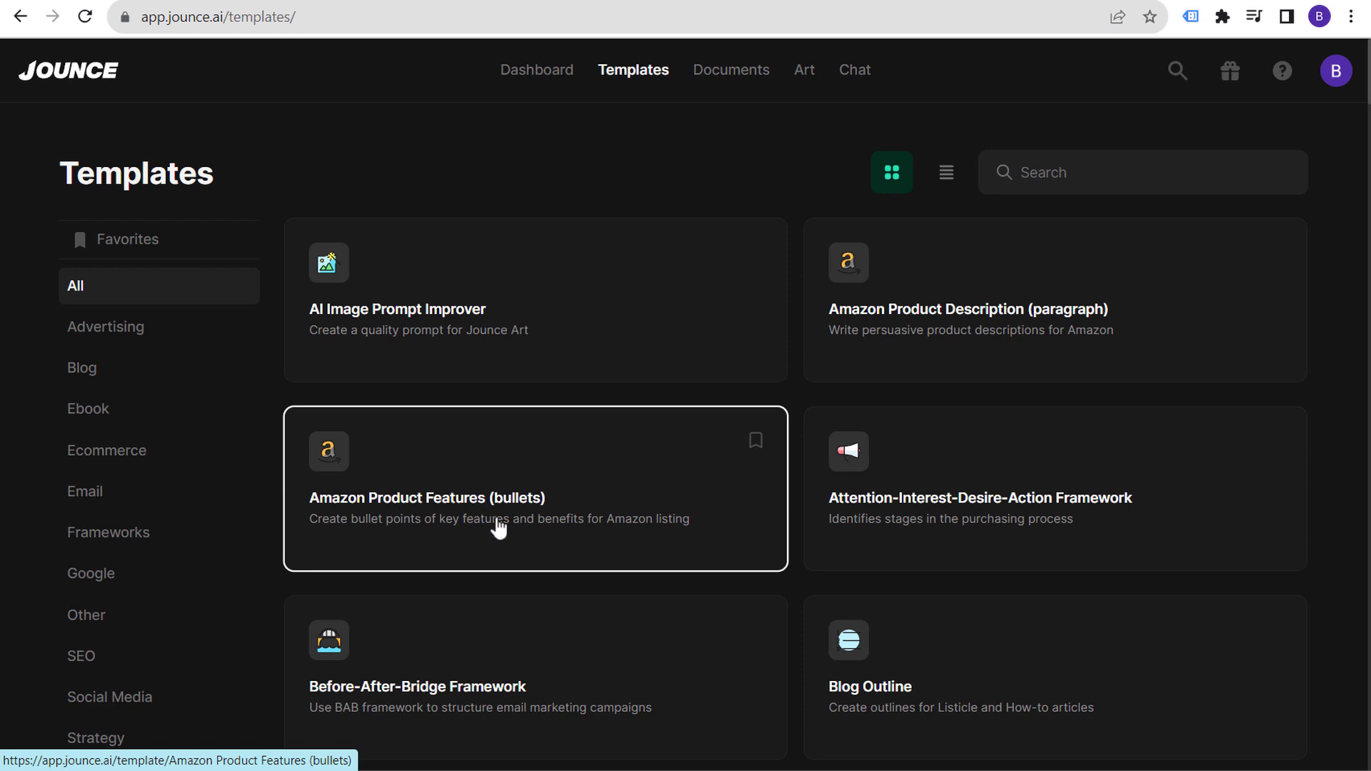
scroll(1062, 523, "down", 3)
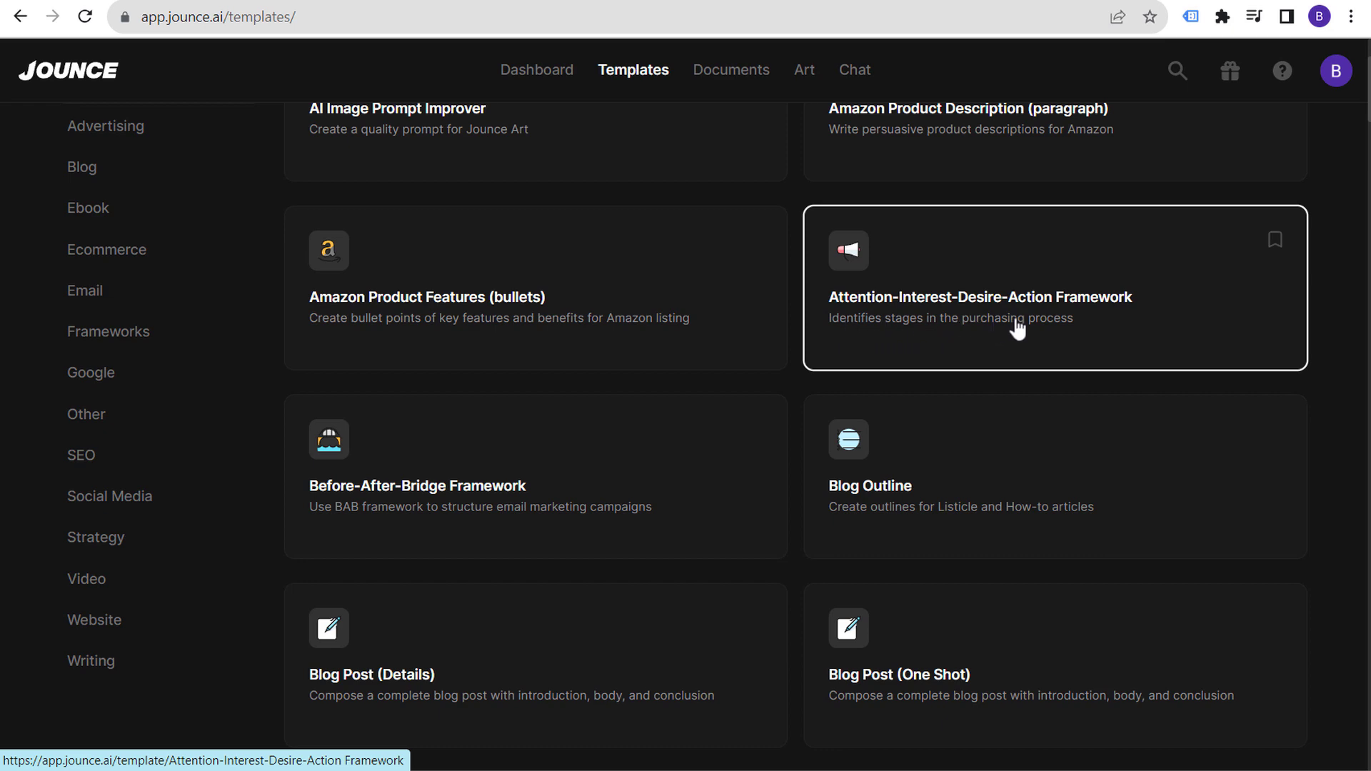
scroll(955, 327, "down", 6)
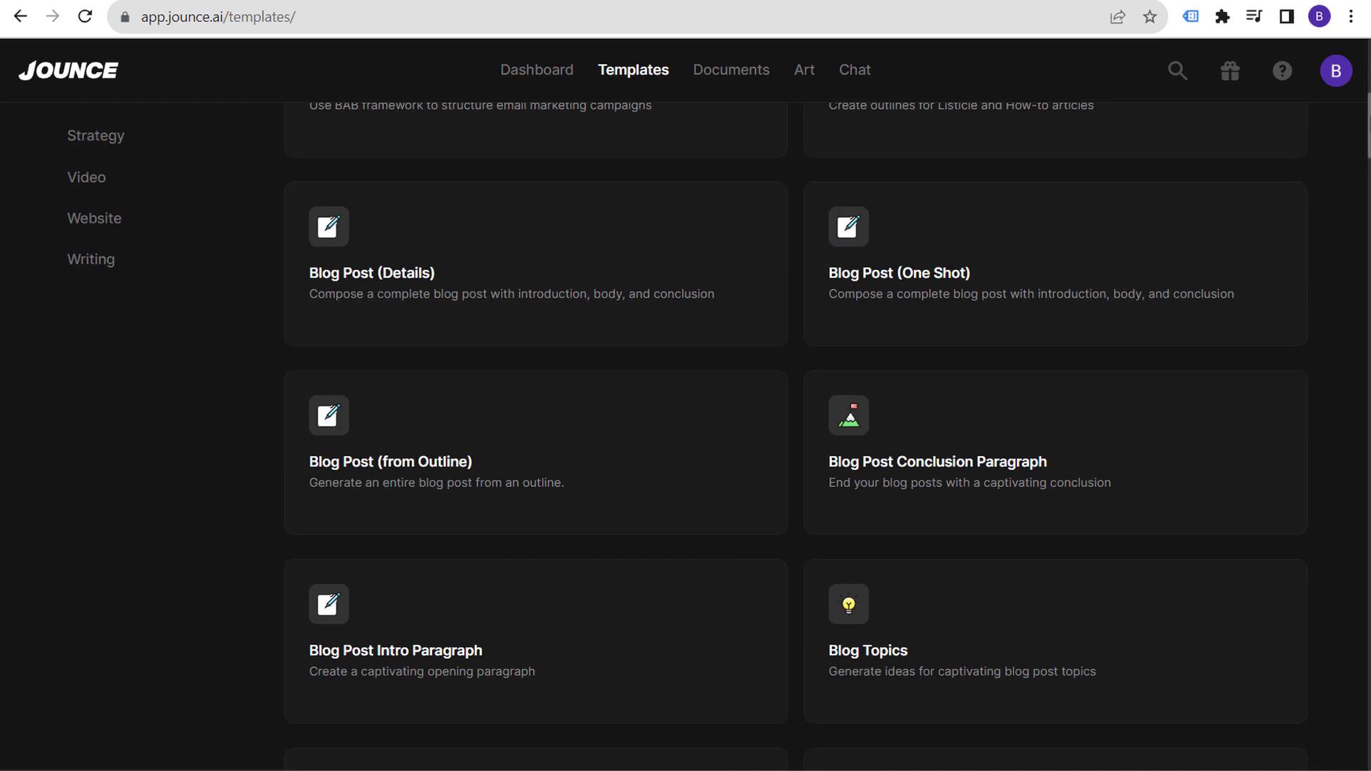
scroll(1365, 178, "down", 20)
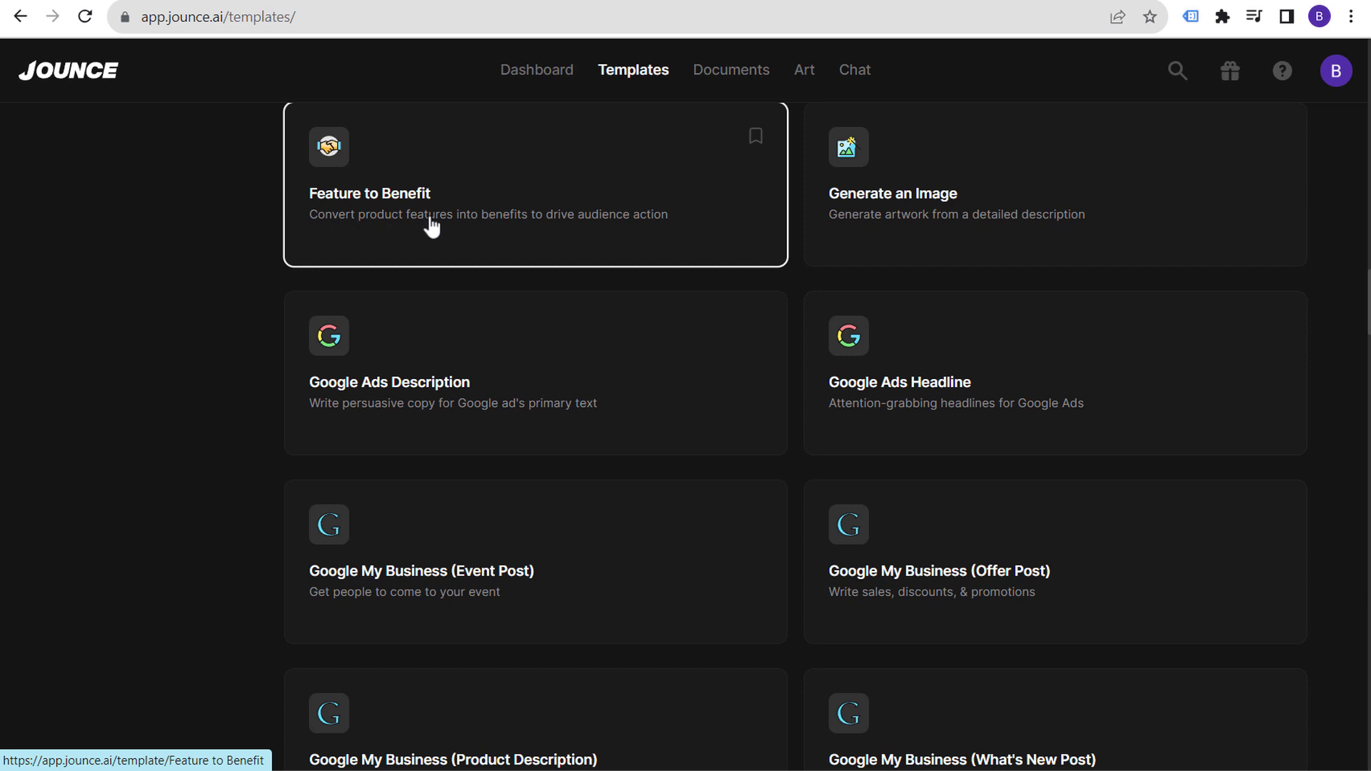
left_click(505, 225)
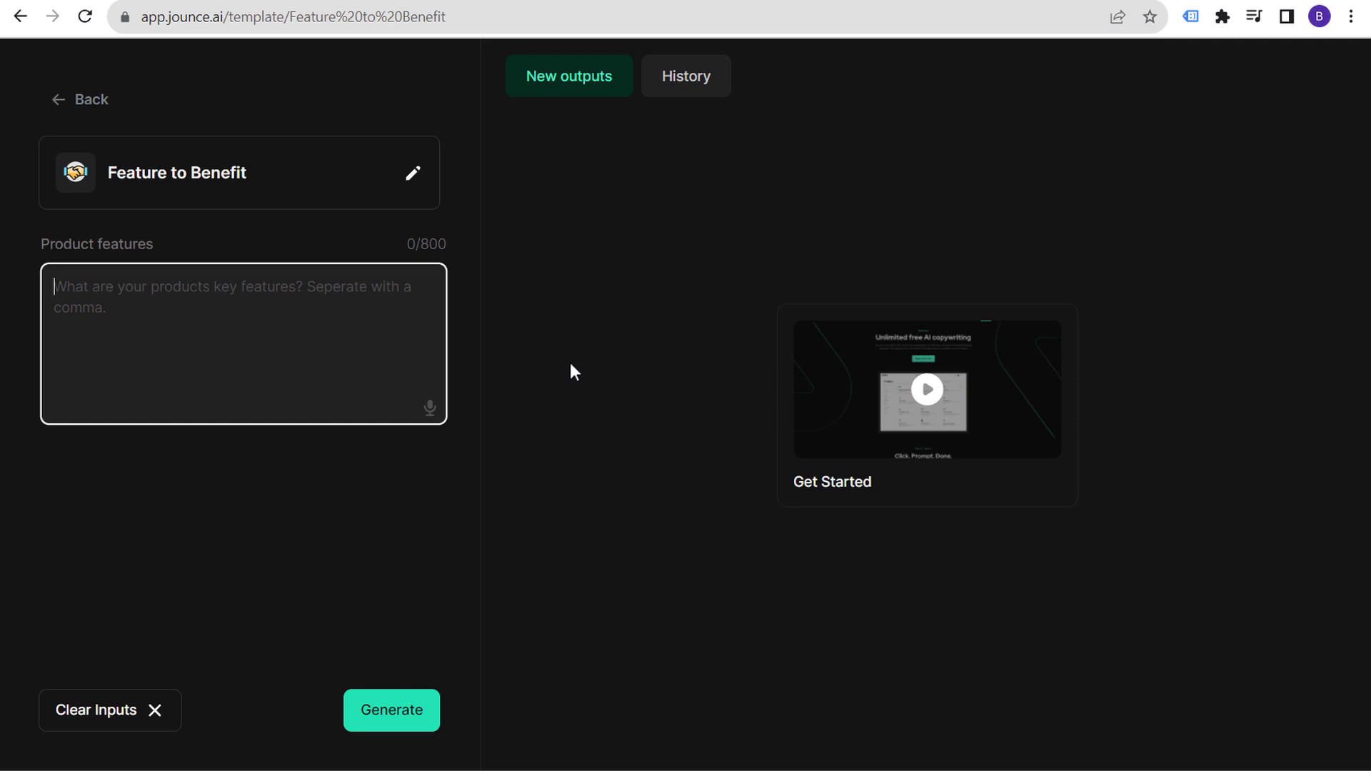
- Enter the dashed product features "24/7 security features" and "Camera is always on and saving footage" on separate lines
type("-")
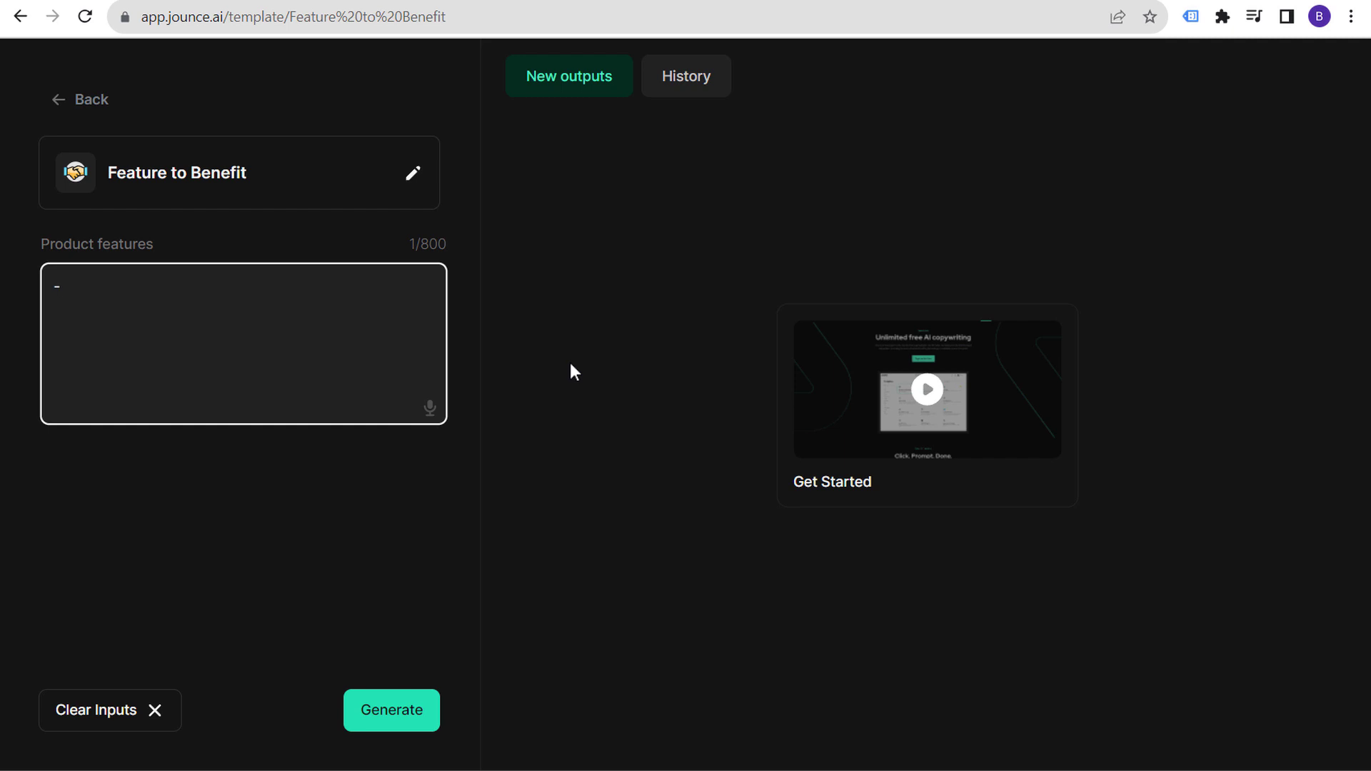
type(" 24/7 security features")
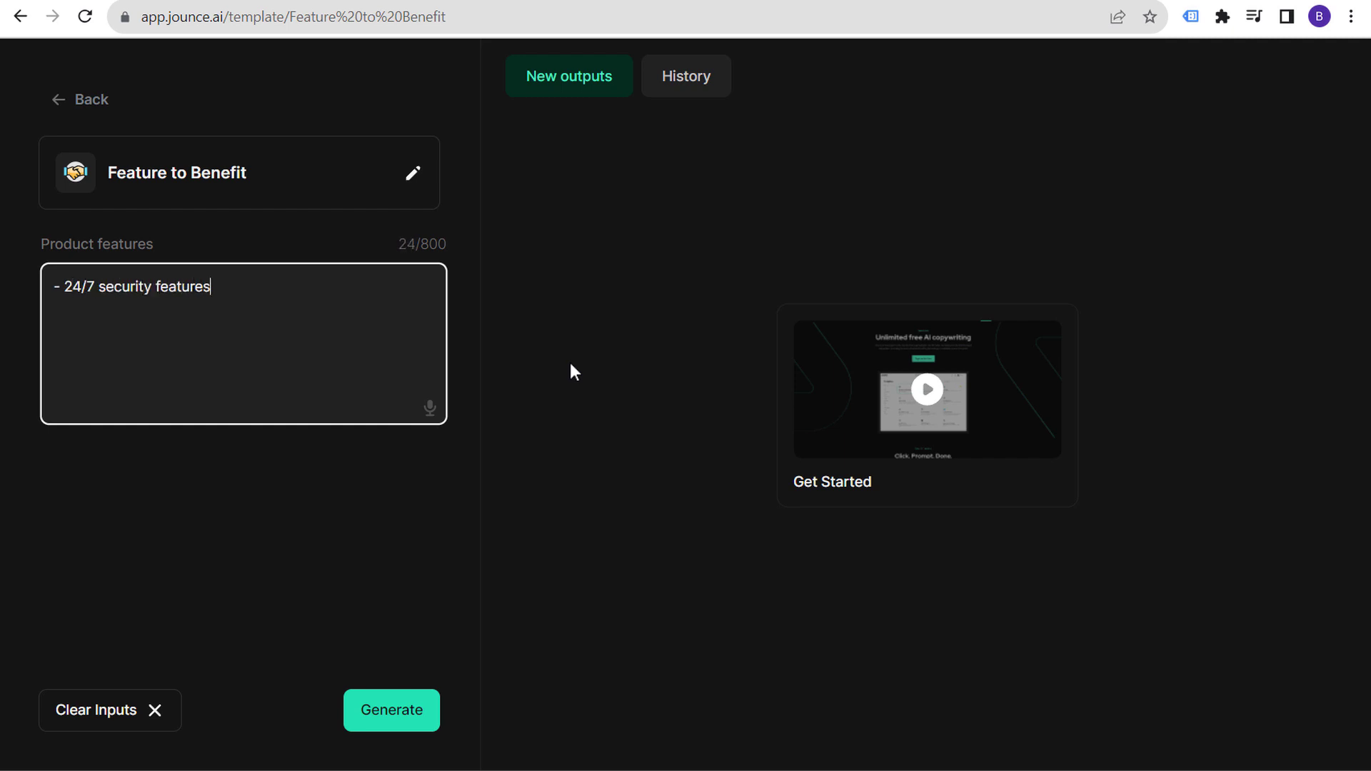
key("Return")
type("- Camera is always on and saving foot")
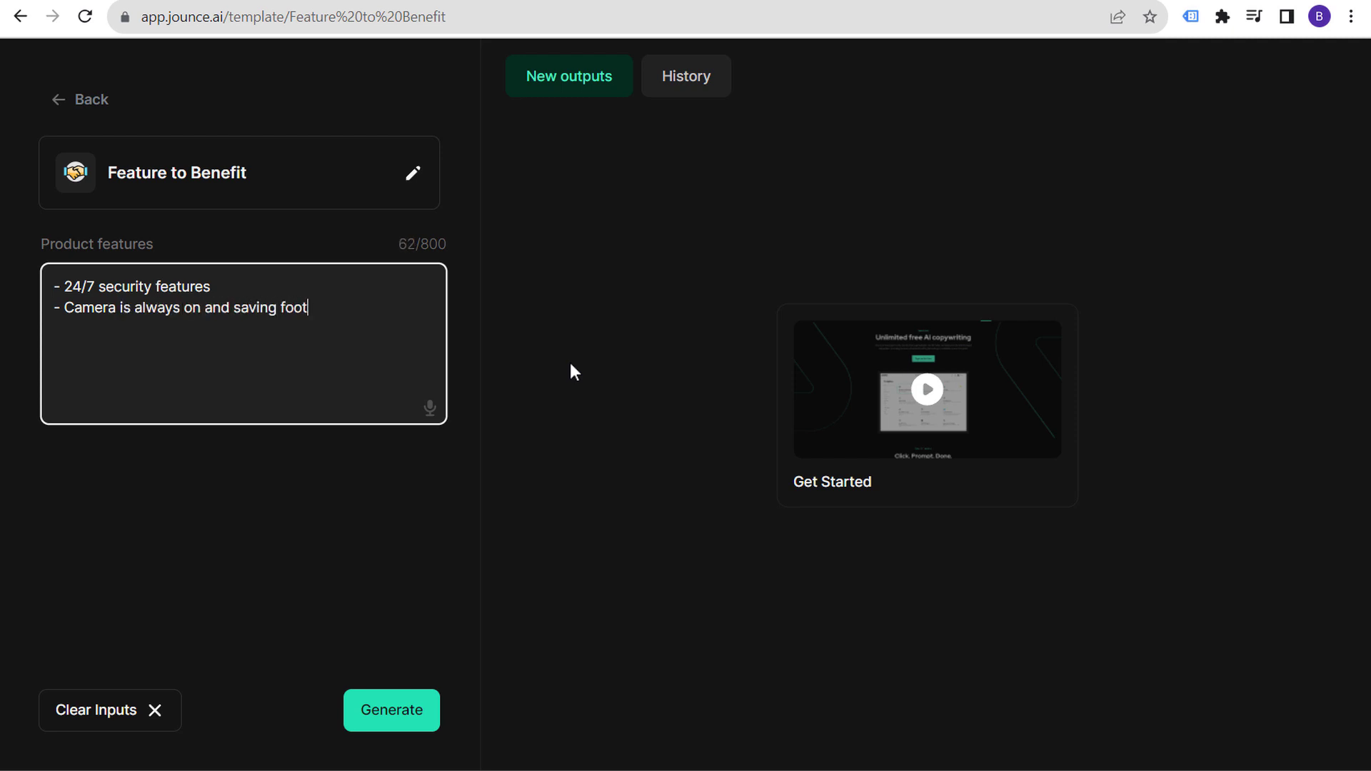
type("age")
key("Return")
- Add the features "Resistant to all types of weather" and "Loud security alarm when activated", and generate the benefits
type("- Resistant to rai")
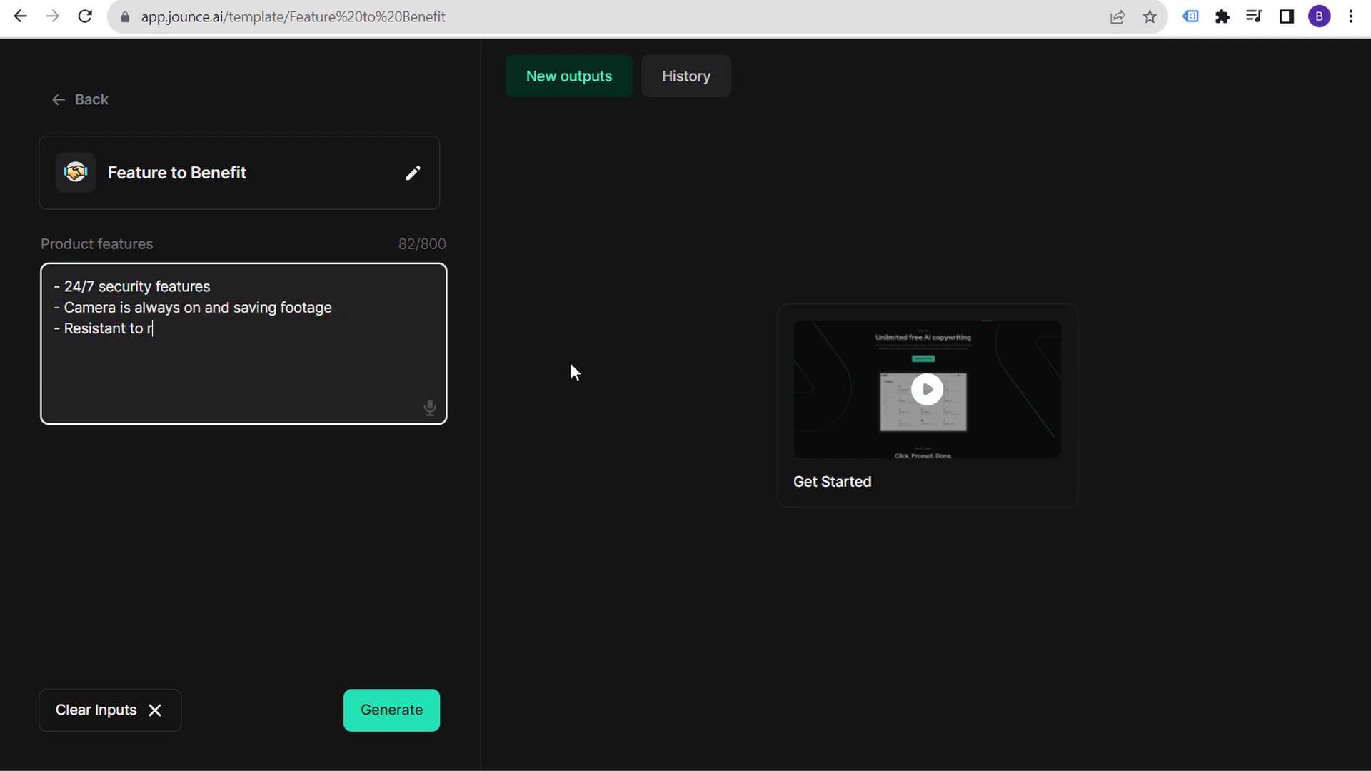
key("BackSpace")
key("BackSpace")
key("BackSpace")
type("all types of weather ")
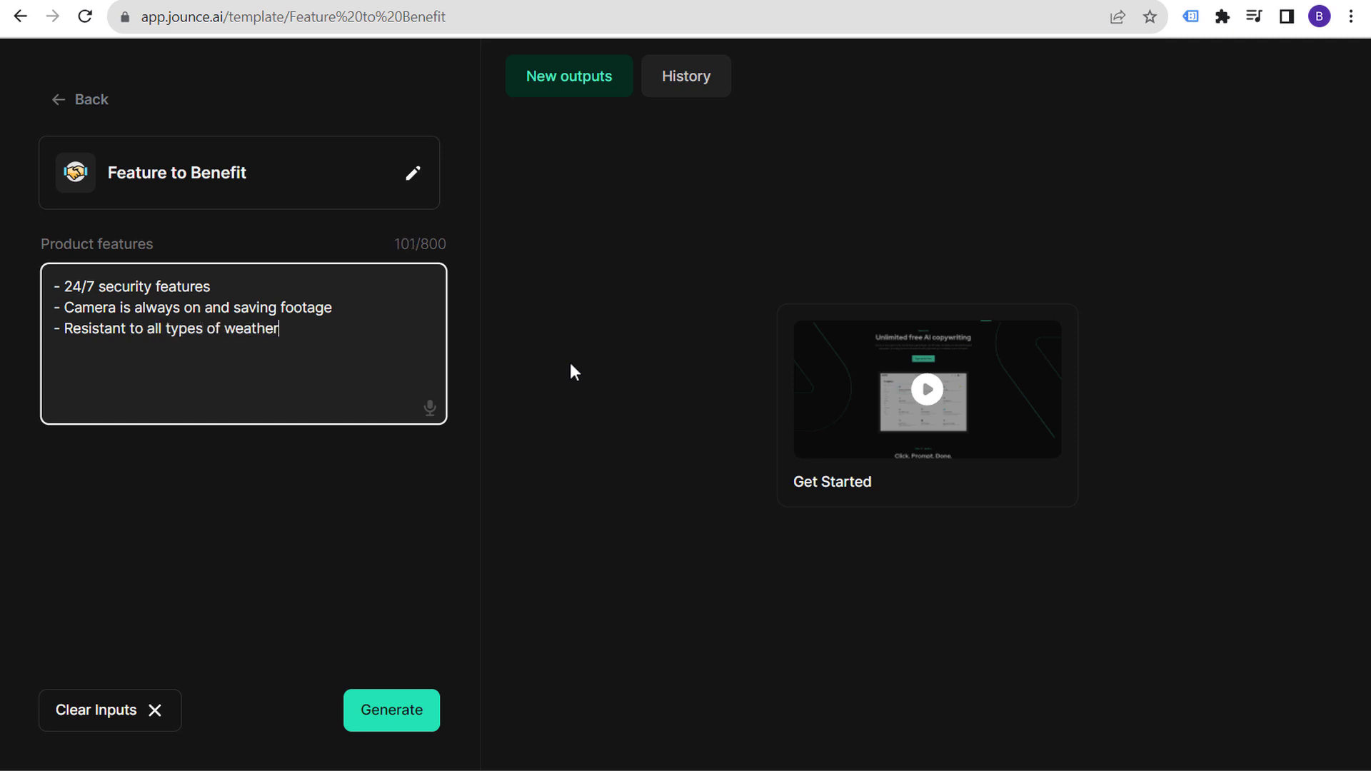
type("- Loud secut")
key("BackSpace")
type("rity alarm")
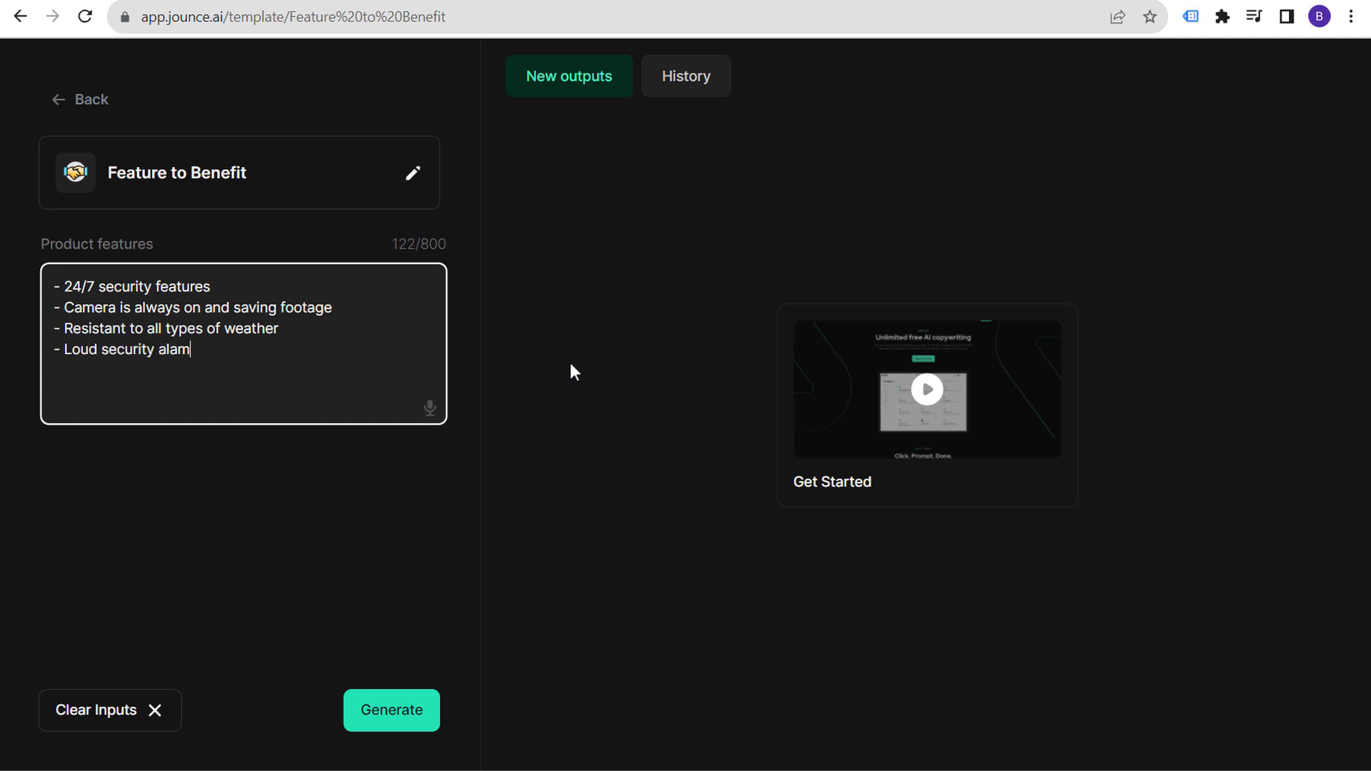
type(" when activated")
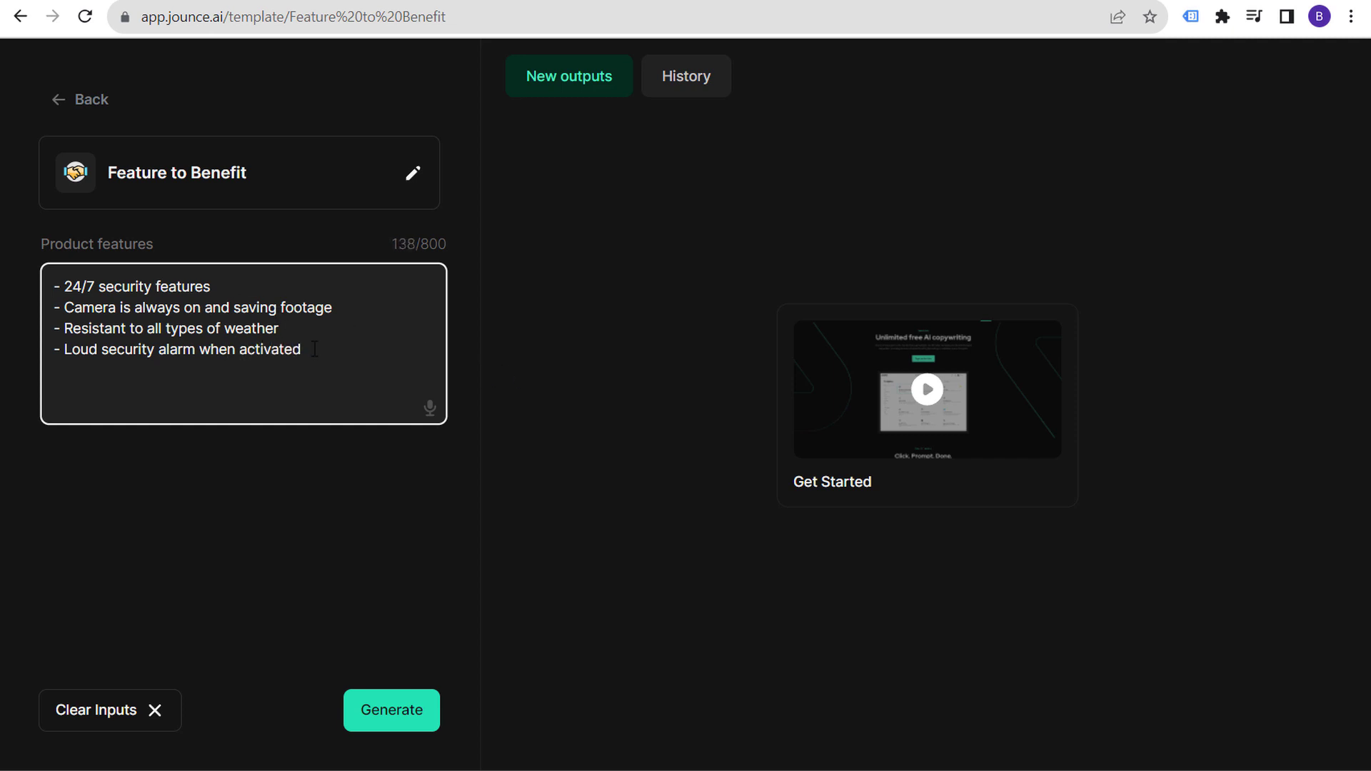
key("ctrl+a")
left_click(418, 722)
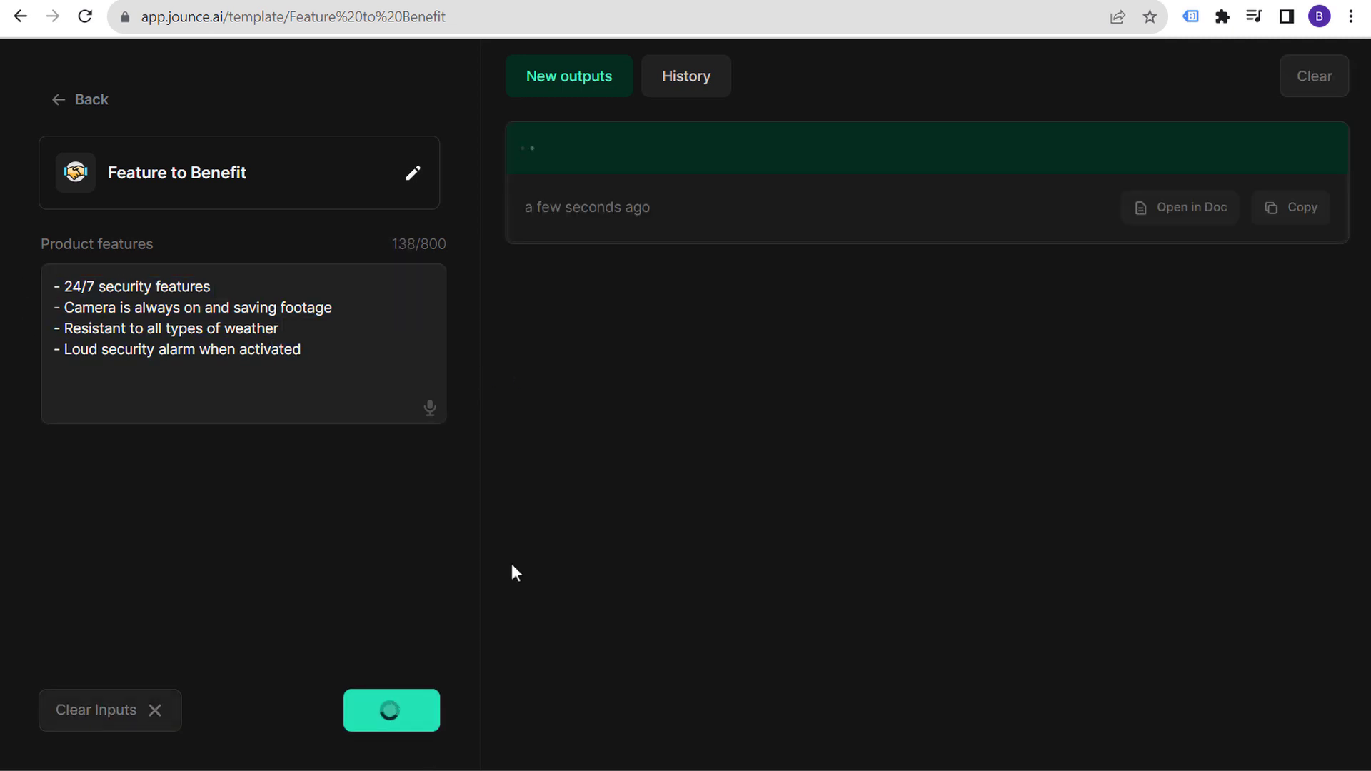
- Read the generated product features heading and the benefits written for the 24/7 security and always-on camera features
left_click_drag(559, 147, 744, 175)
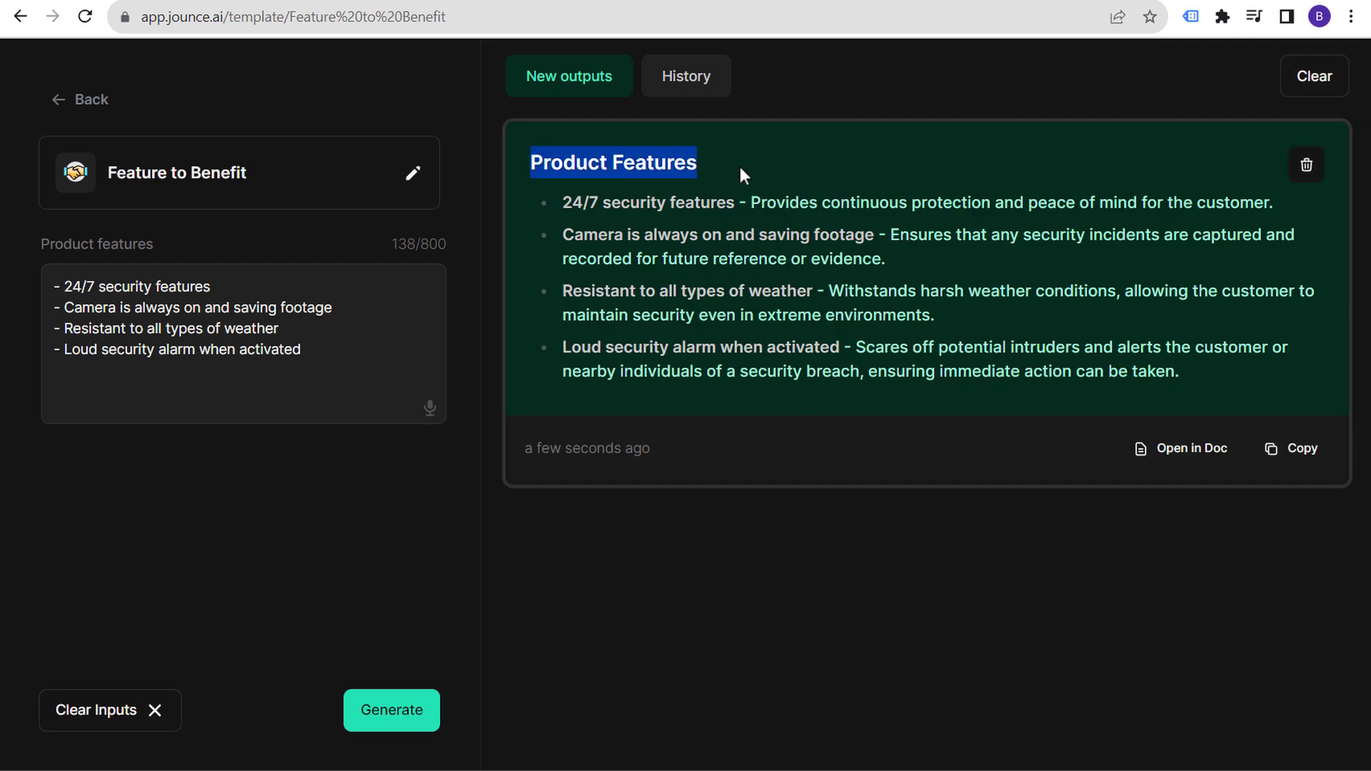
left_click(677, 207)
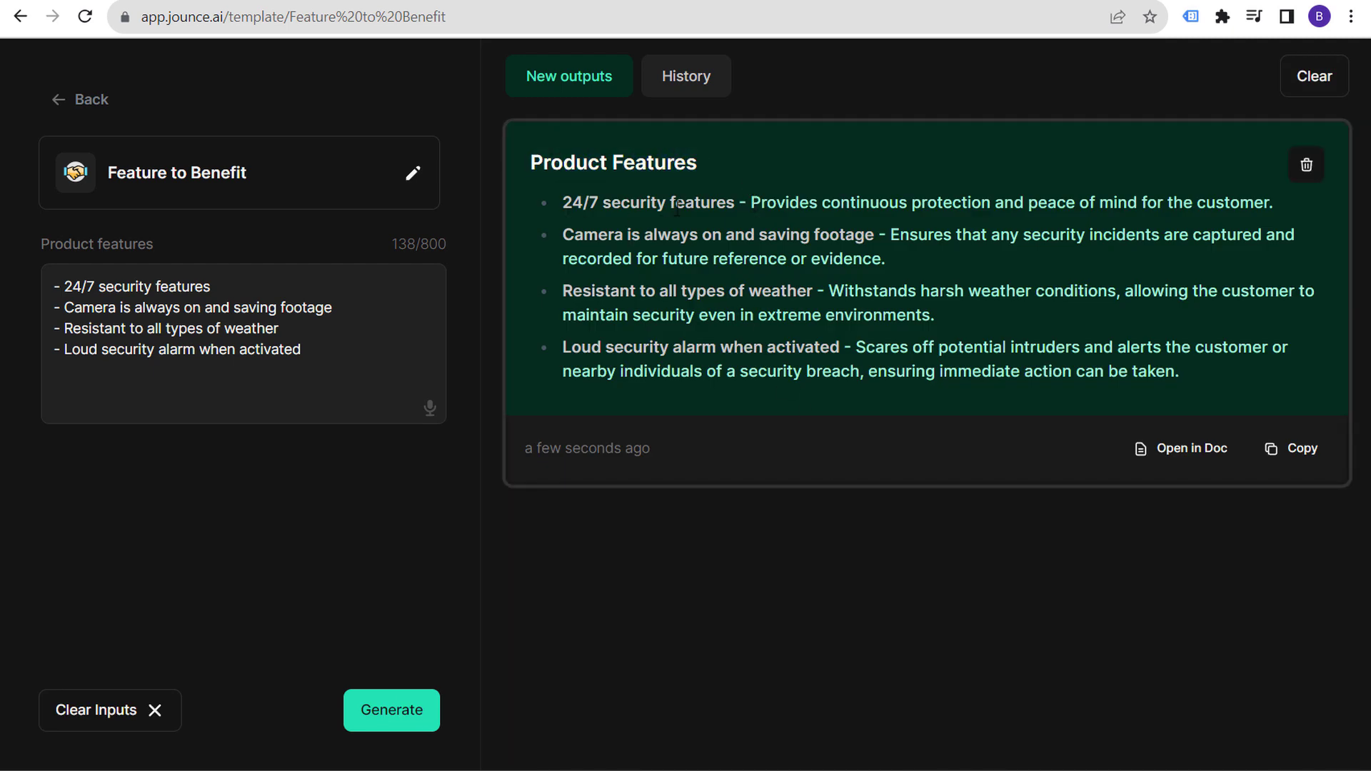
left_click_drag(752, 206, 1241, 208)
left_click(854, 226)
left_click_drag(909, 236, 1185, 236)
left_click(1233, 257)
- Leave the template, ask the AI chat "How far away is the sun", and read its answer
left_click(63, 100)
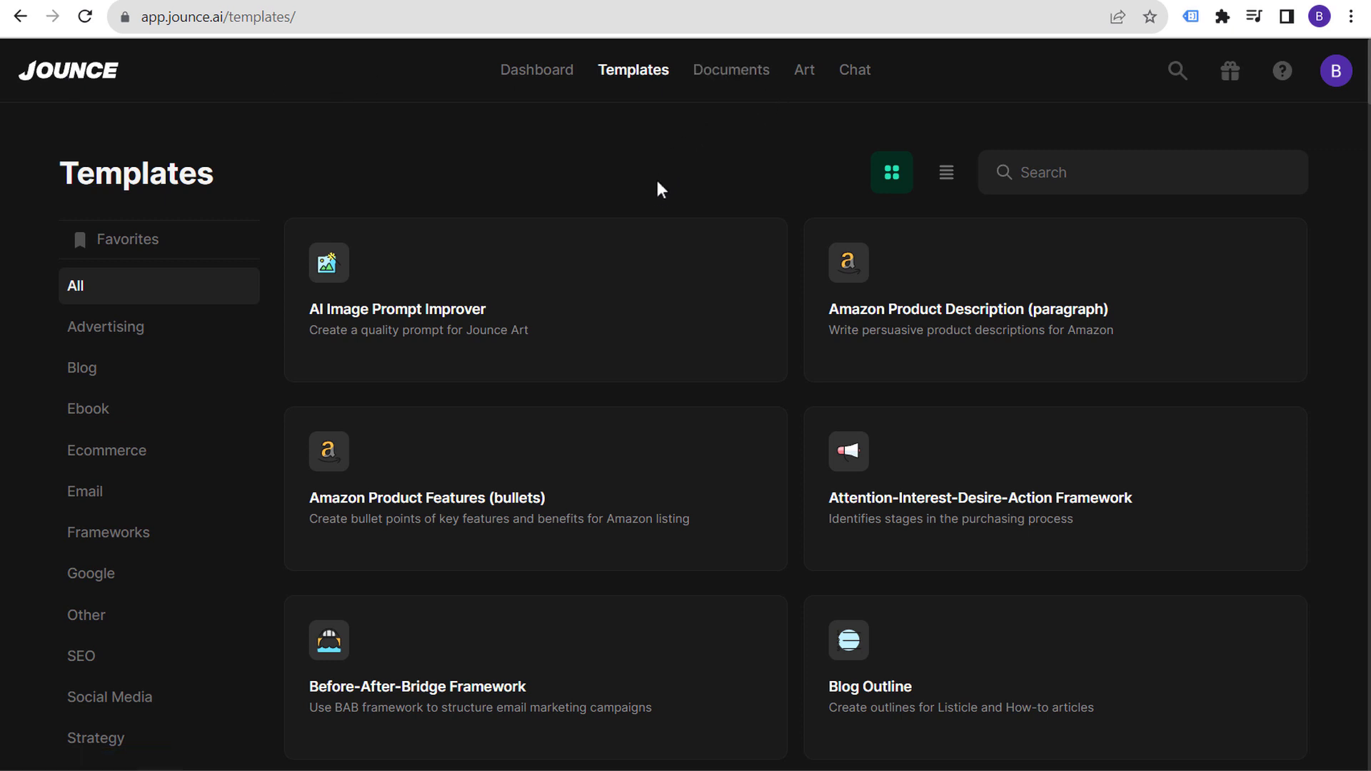
left_click(854, 71)
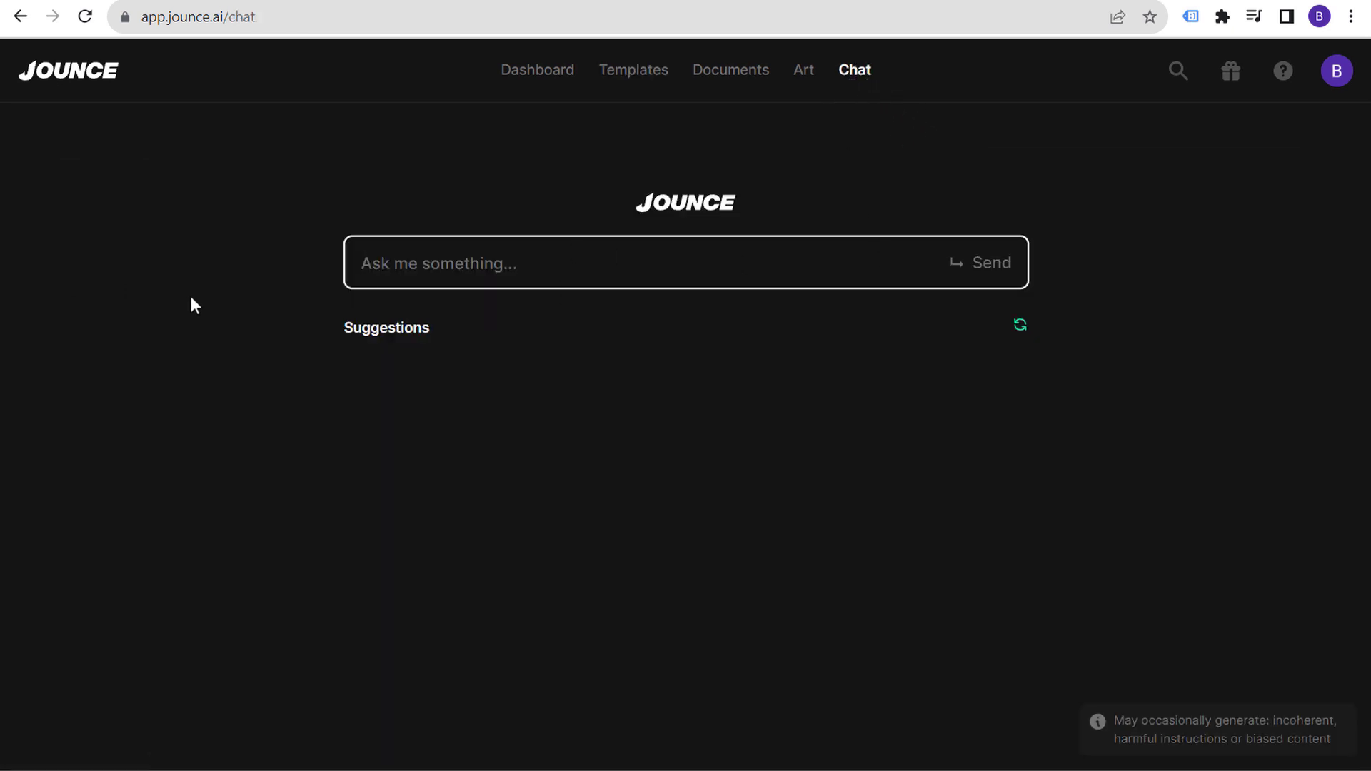
type("How fa")
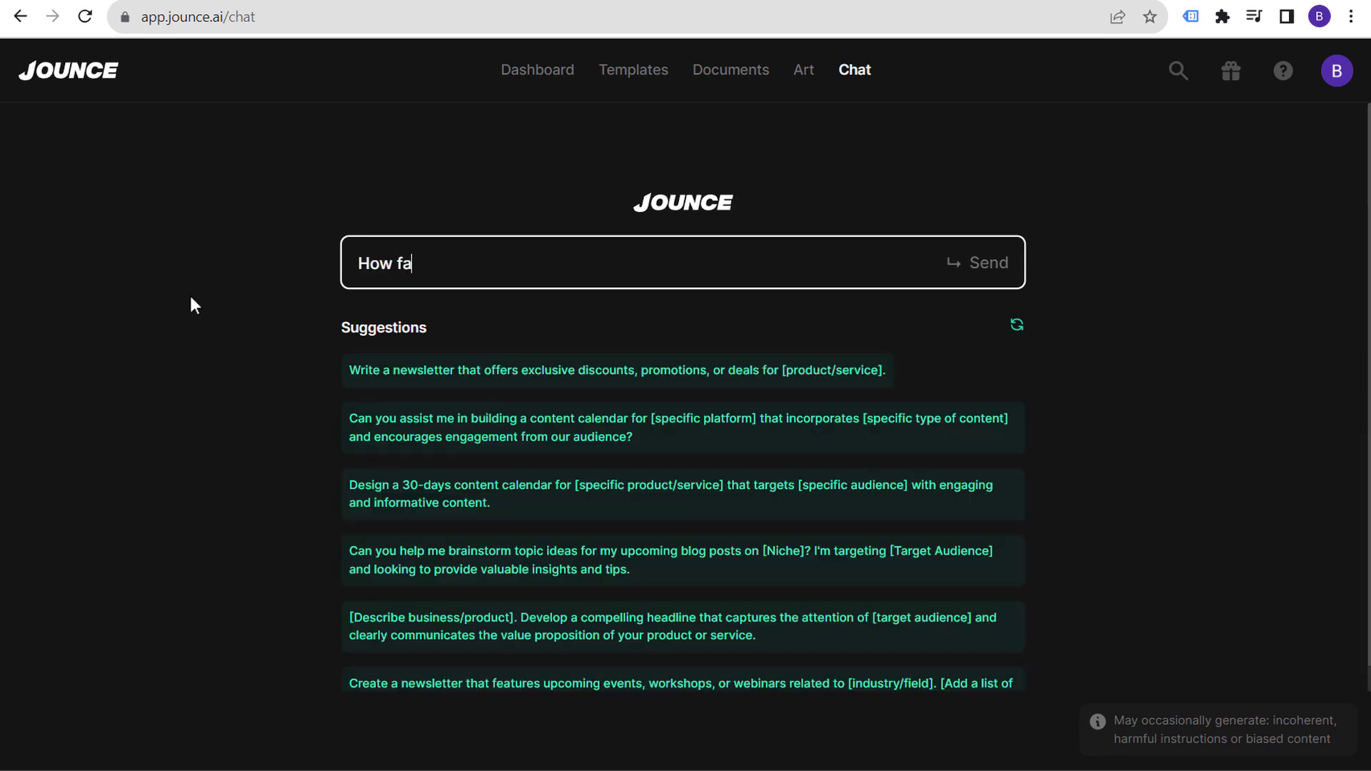
type("r away is the sun")
key("Return")
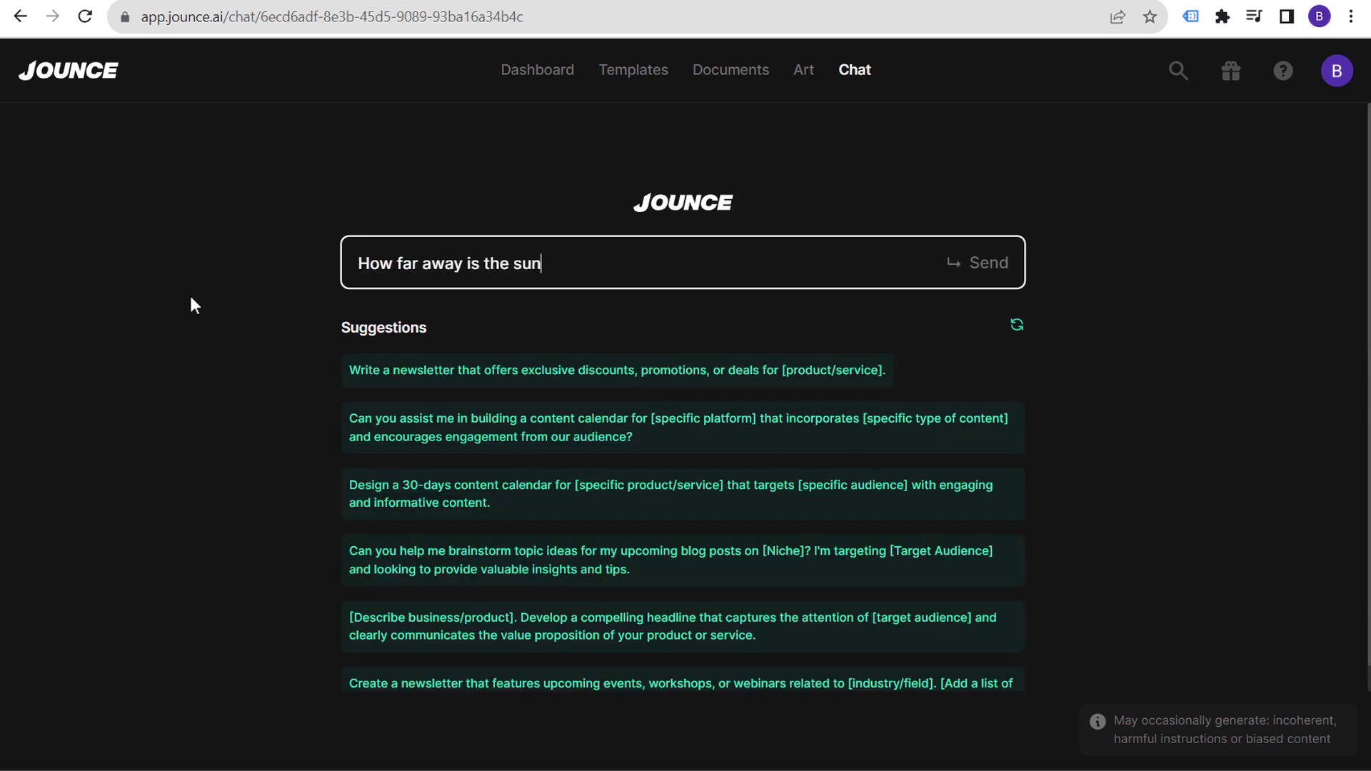
left_click_drag(430, 269, 683, 269)
left_click(828, 269)
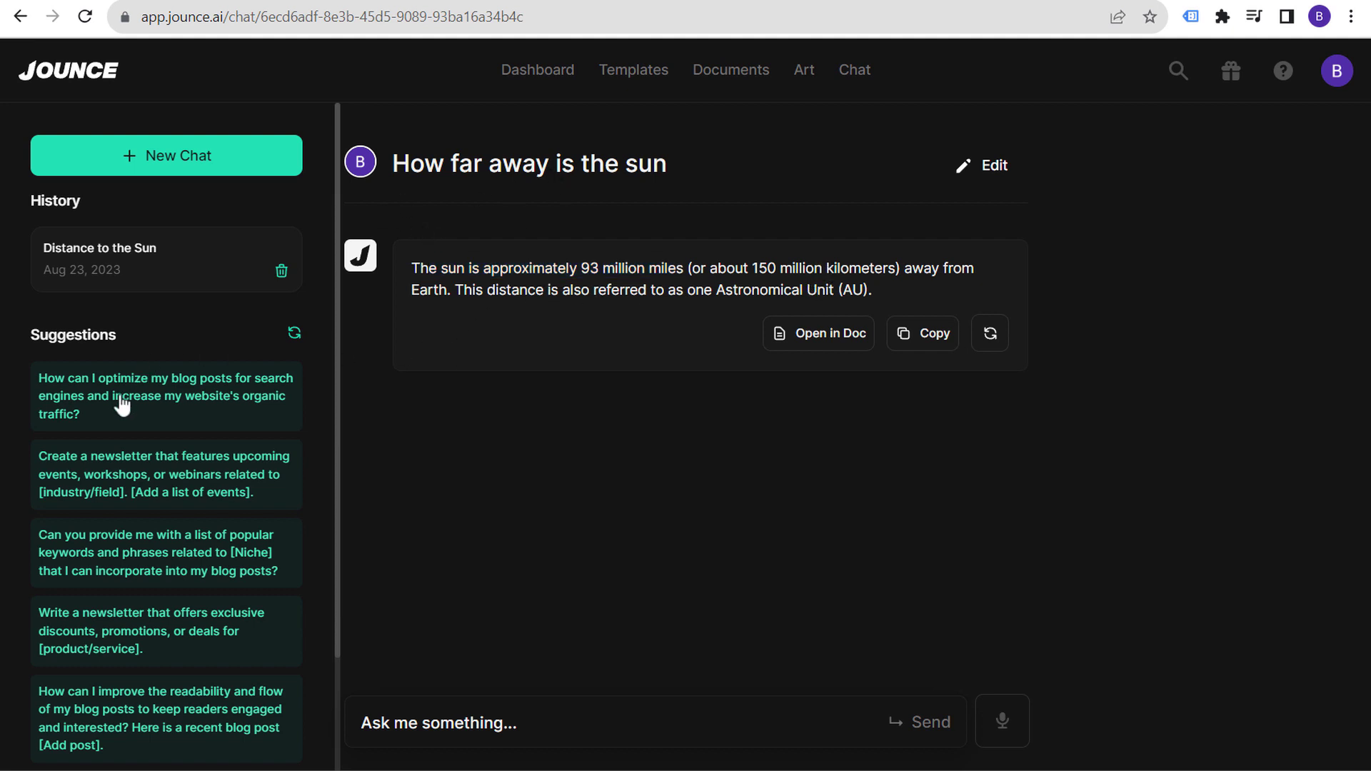
- Send the suggested chat question about optimizing blog posts for search engines and increasing organic traffic, and stop the answer partway
left_click(152, 399)
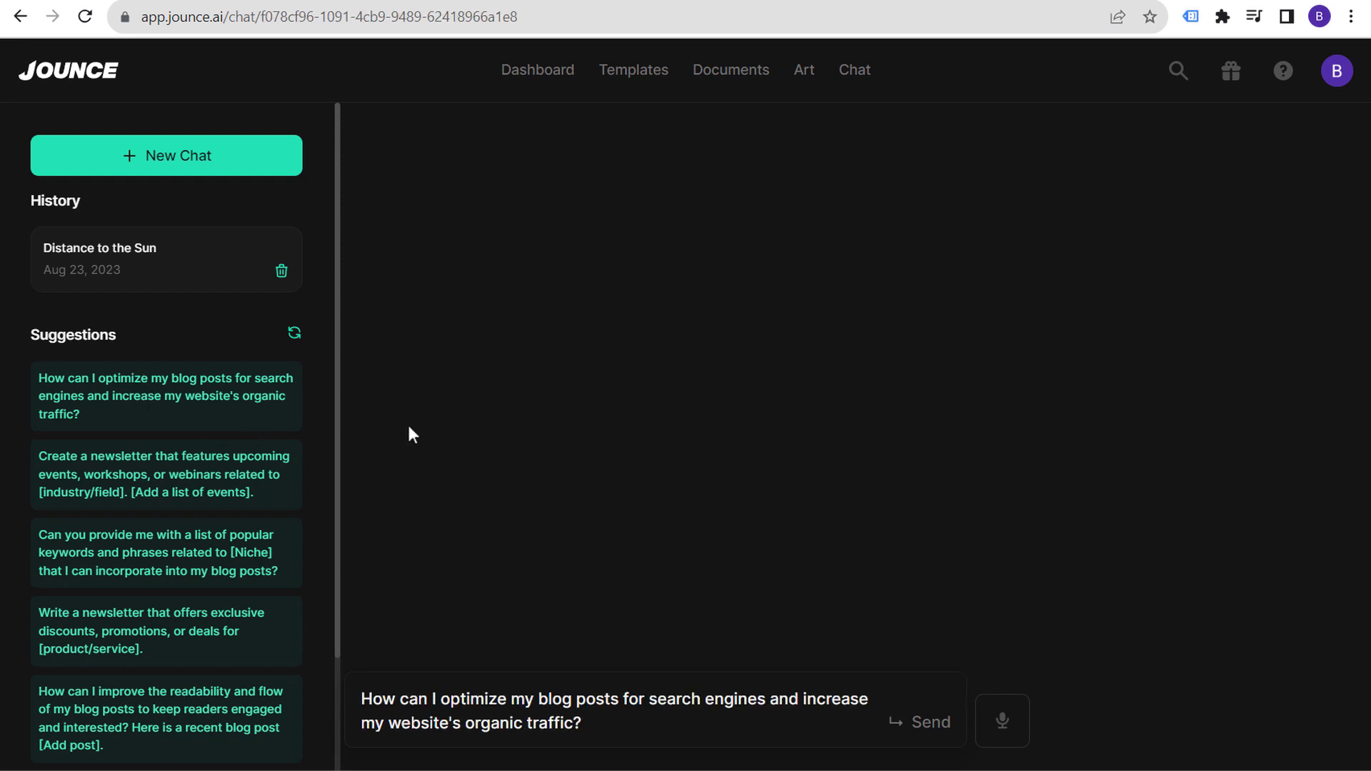
left_click(917, 728)
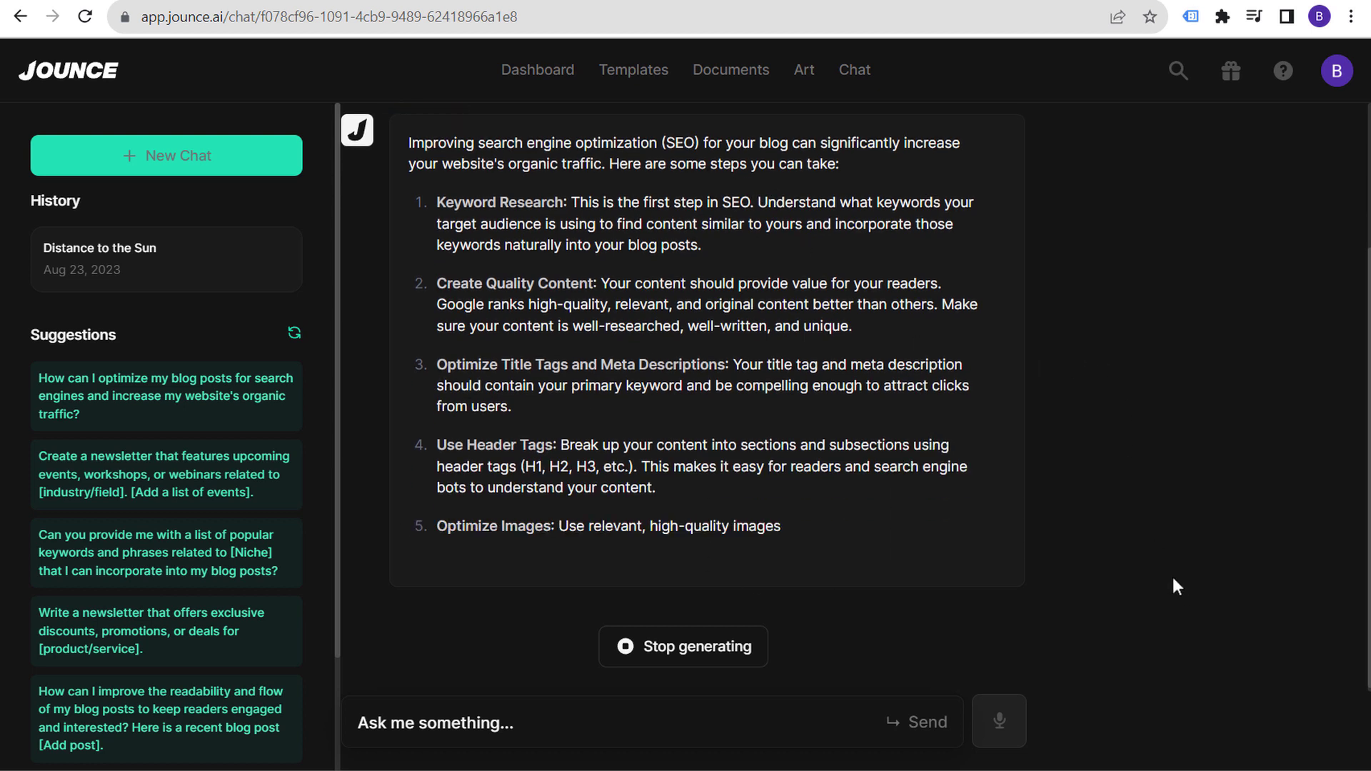
left_click(679, 657)
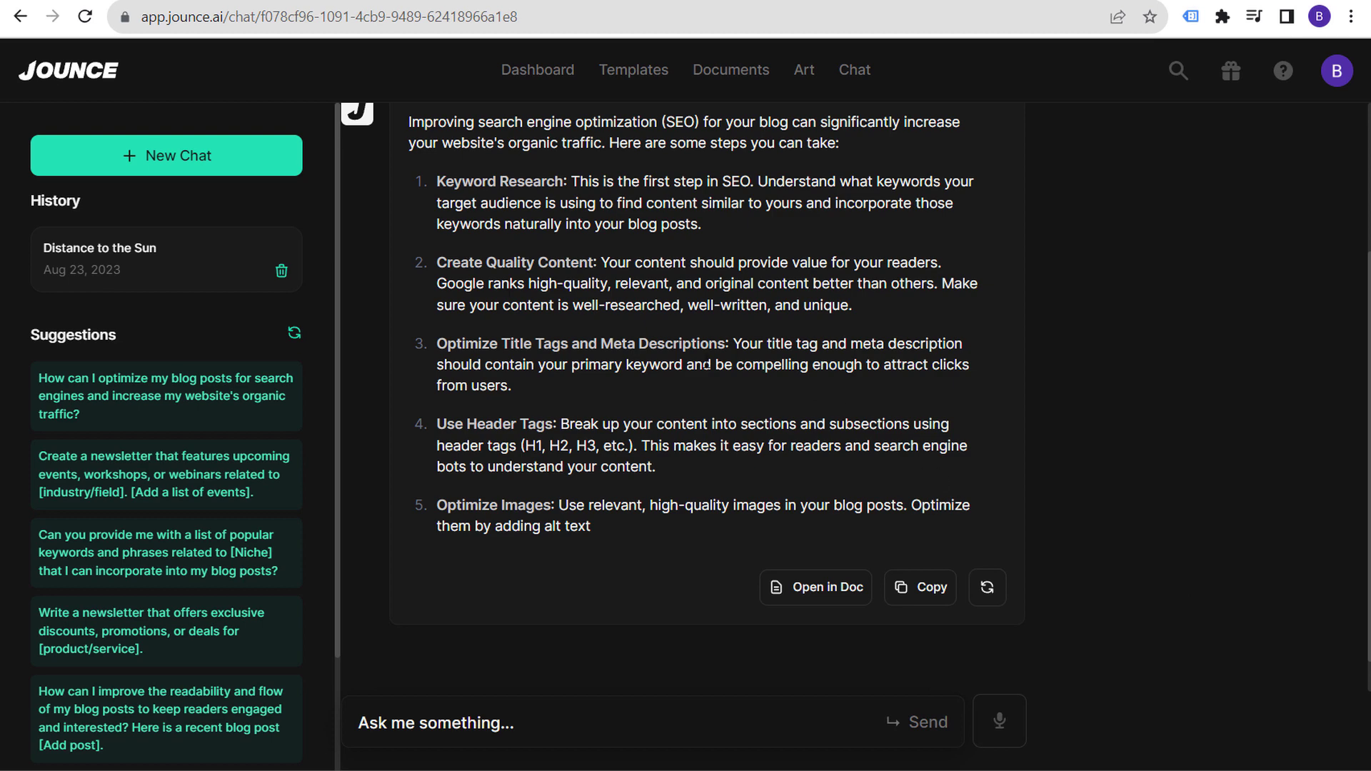
- Review the SEO steps in the chat answer, from keyword research to title tags and meta descriptions, and the question above
left_click_drag(439, 145, 735, 389)
left_click(736, 408)
scroll(1161, 407, "up", 3)
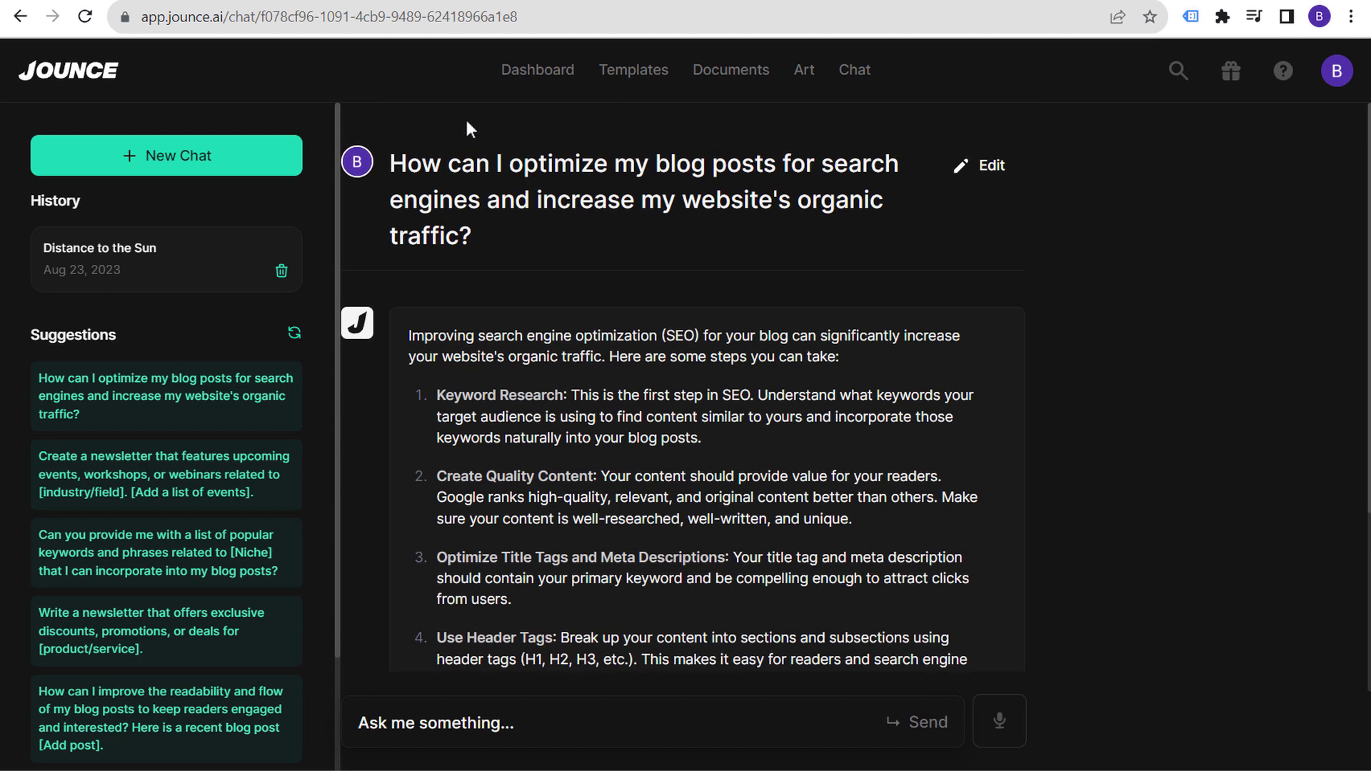
- Browse the template library's Strategy and Favorites categories, read the Jounce Pro upgrade offer, and dismiss it
left_click(656, 75)
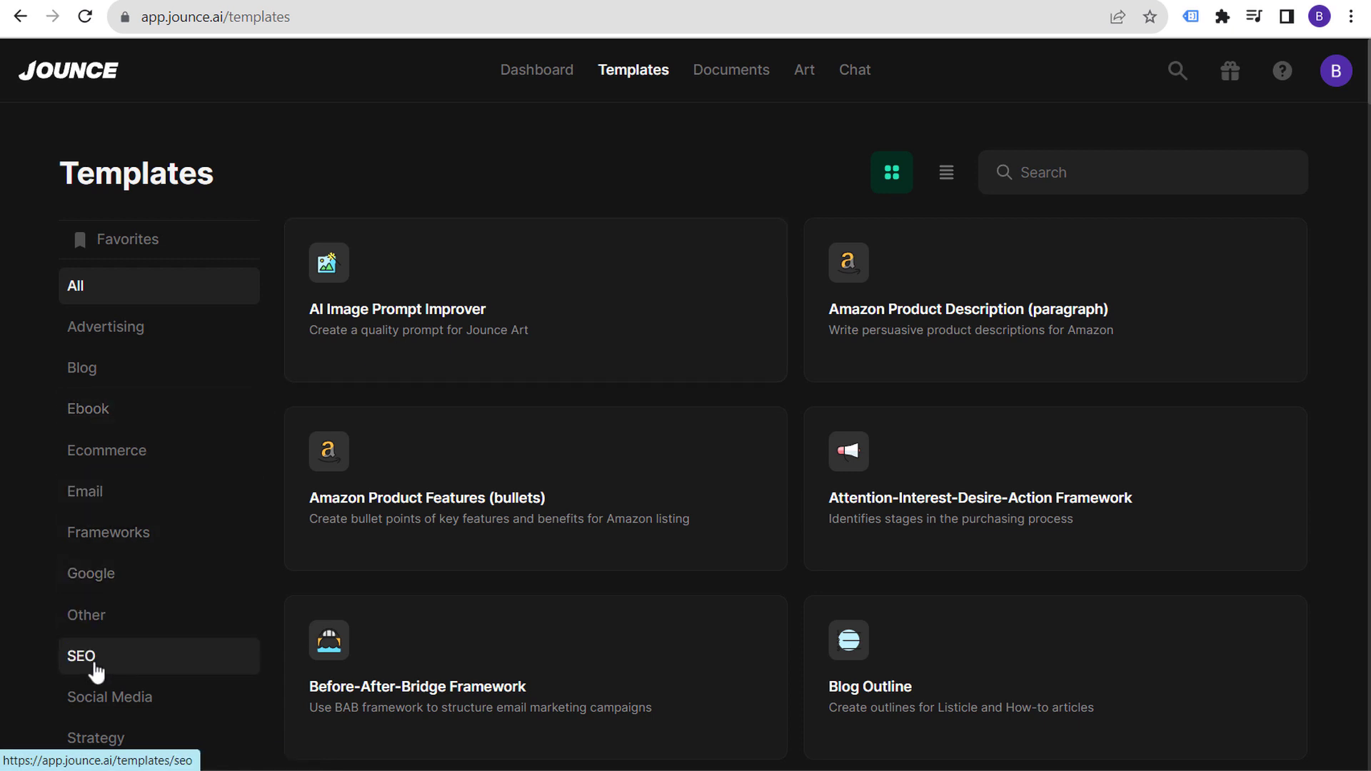
left_click(92, 746)
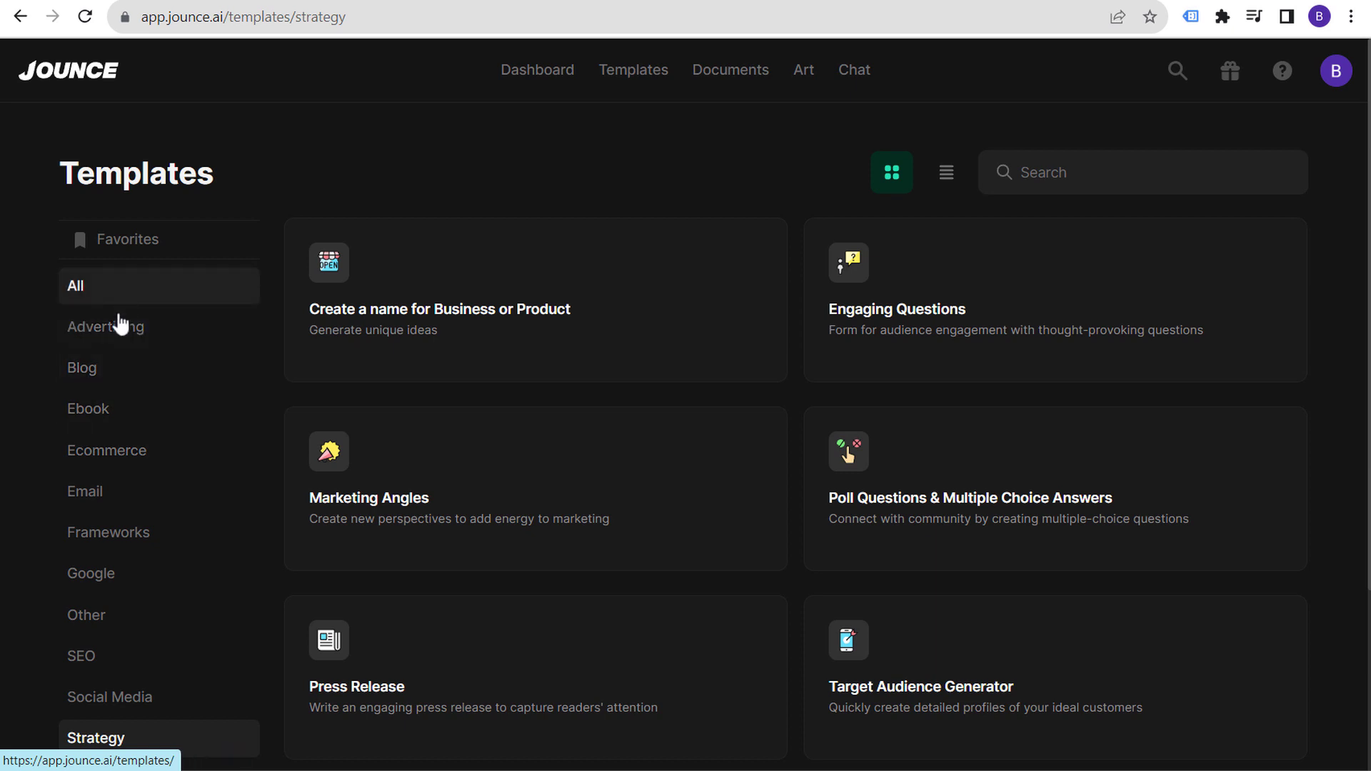
left_click(124, 242)
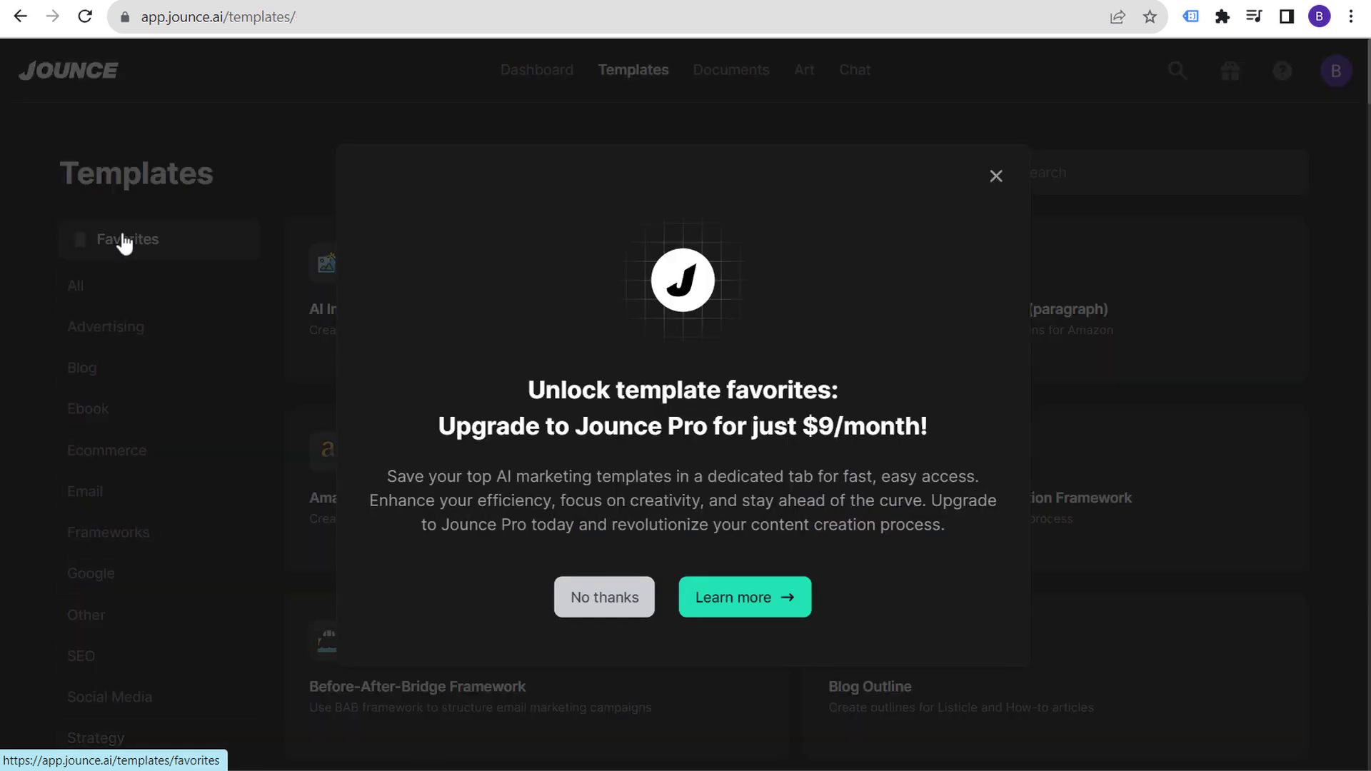
left_click_drag(514, 376, 970, 447)
left_click(973, 447)
left_click(993, 176)
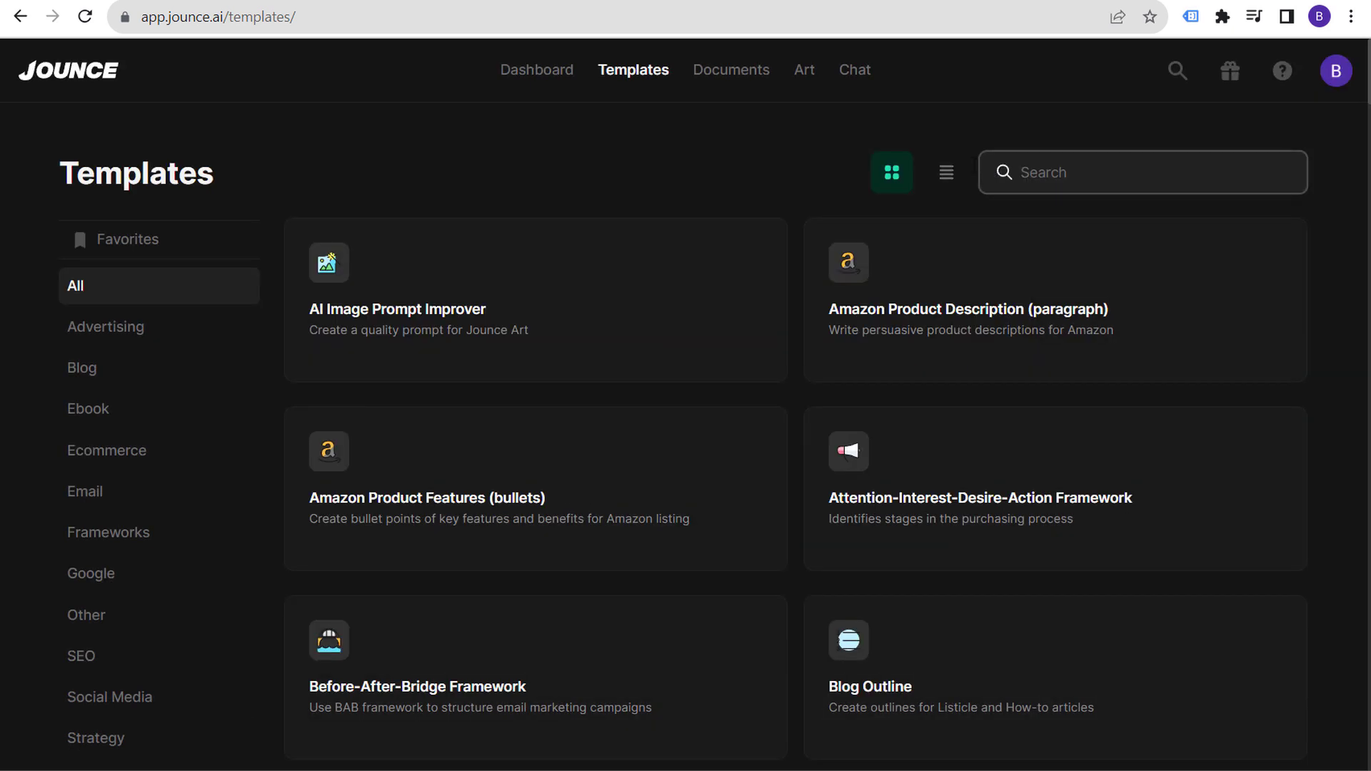
- Look at the Documents page and the Amazon Product Features (bullets) template, and return to the template library
left_click(716, 75)
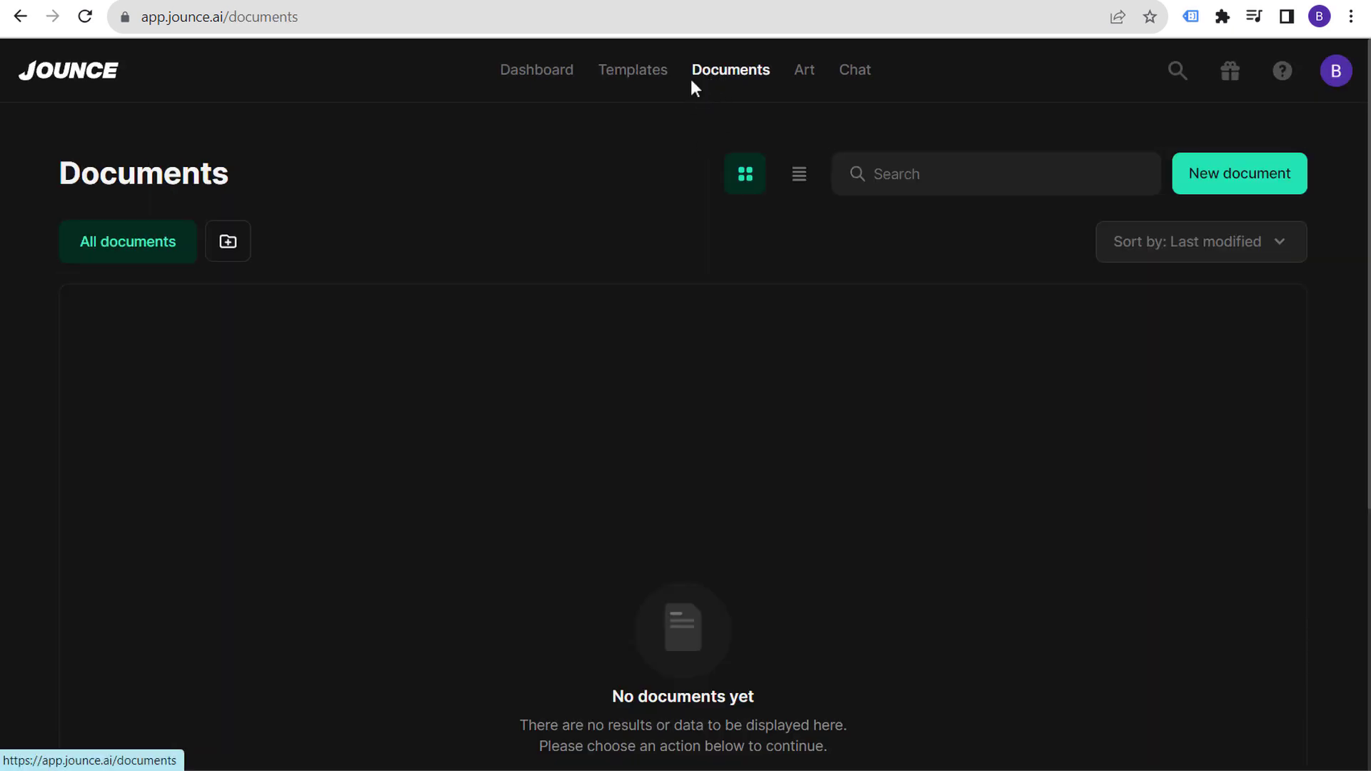
left_click(636, 71)
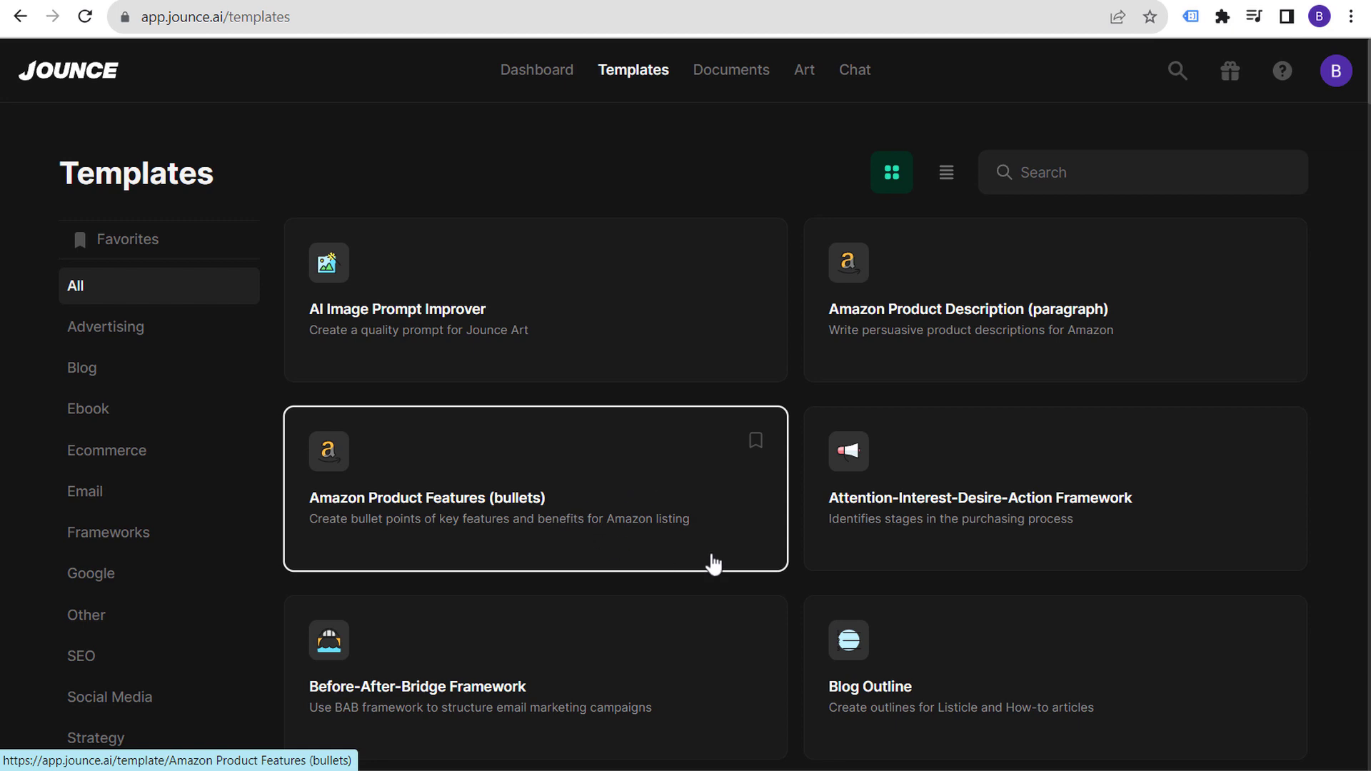
left_click(643, 502)
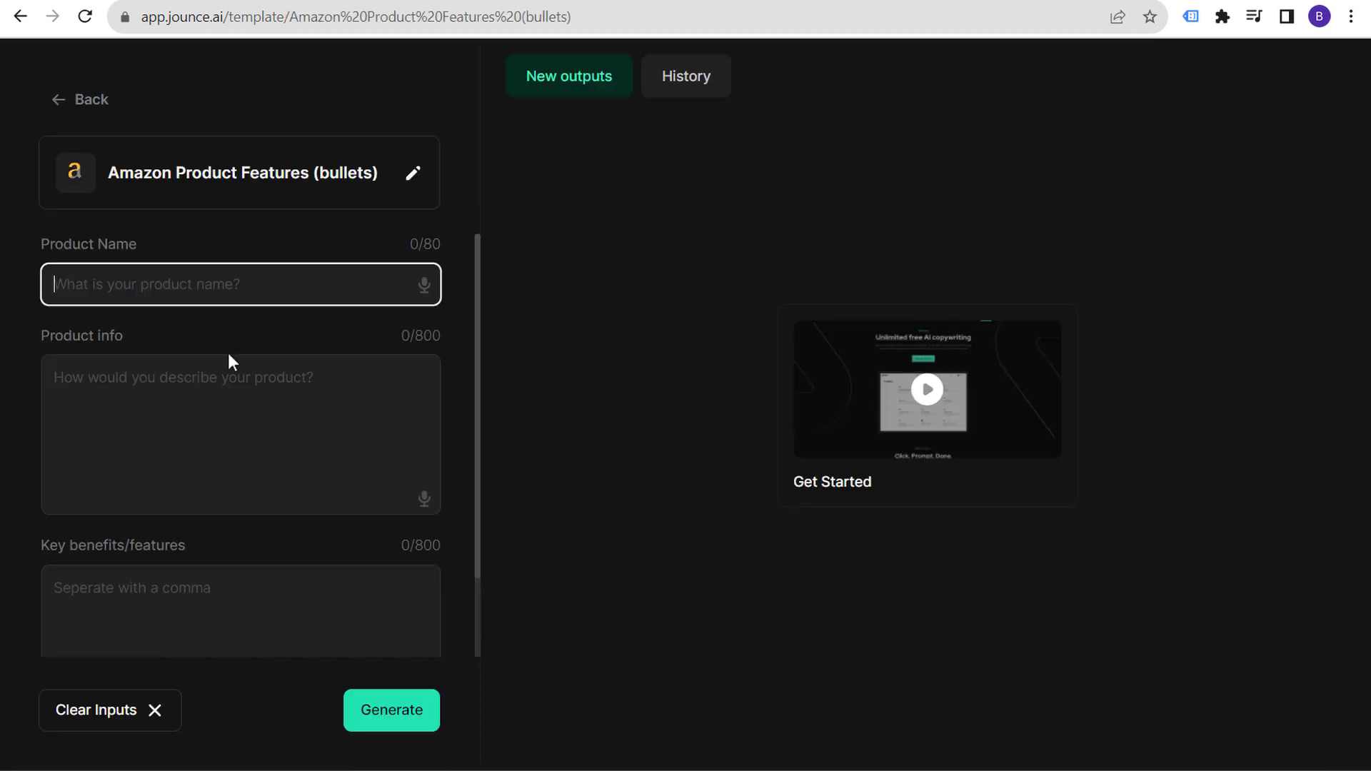
left_click(58, 94)
- Open the Blog Outline template and generate an outline for the title "Amazon Affiliate Marketing Tips"
scroll(582, 377, "down", 5)
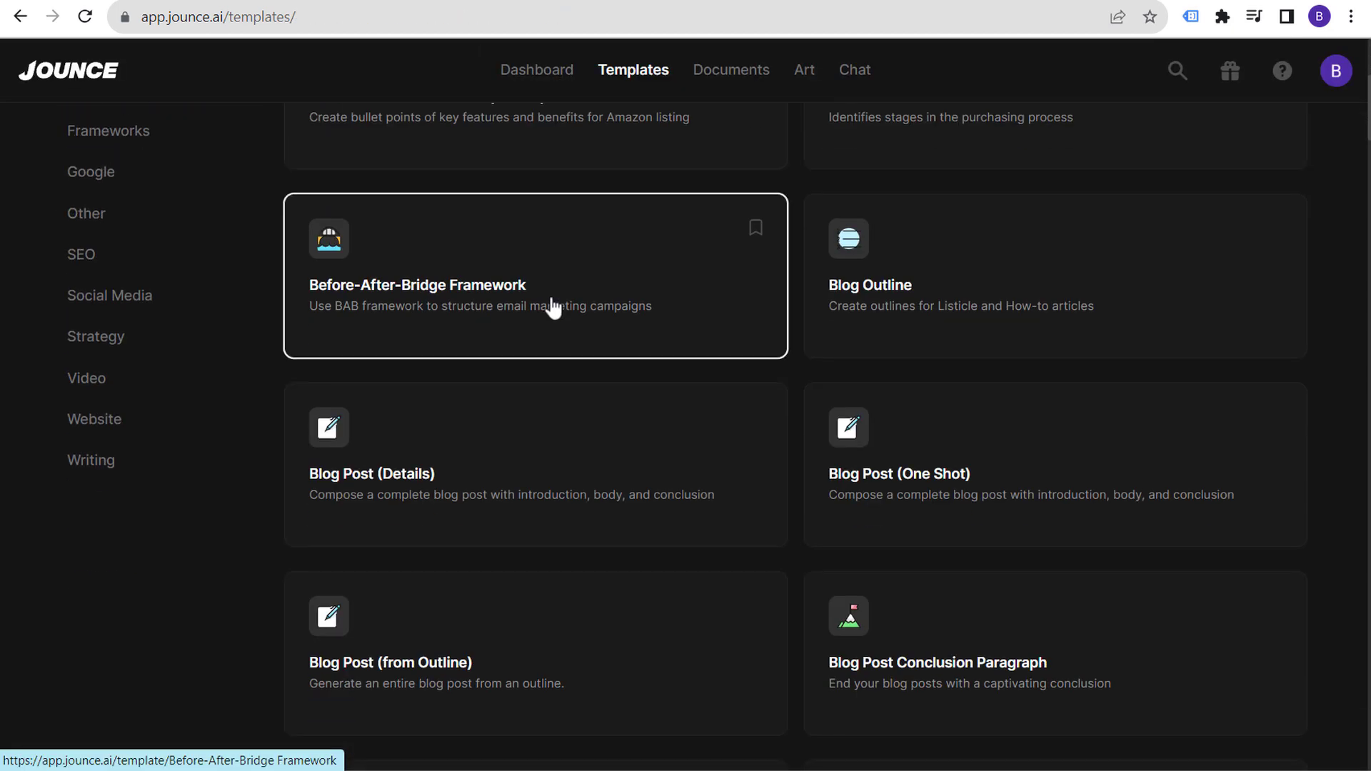
left_click(1034, 312)
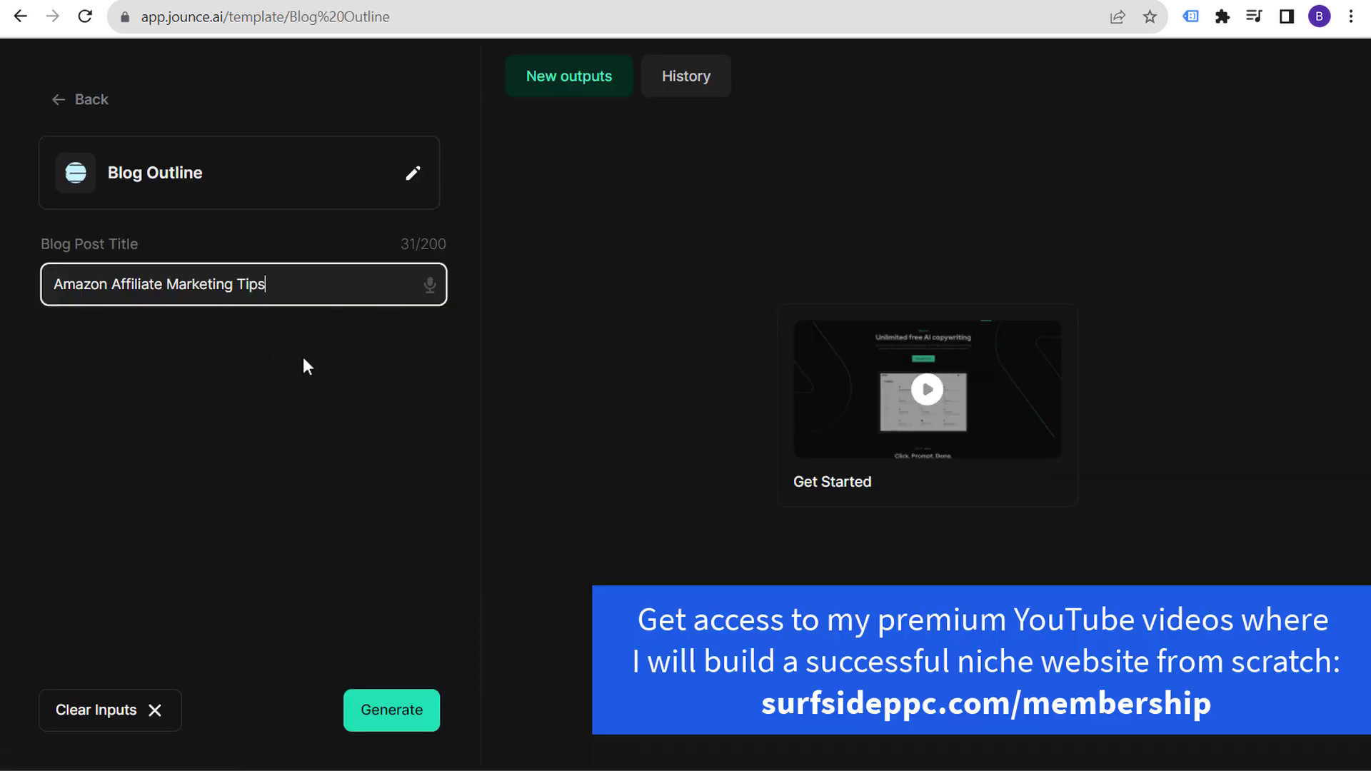
left_click(402, 728)
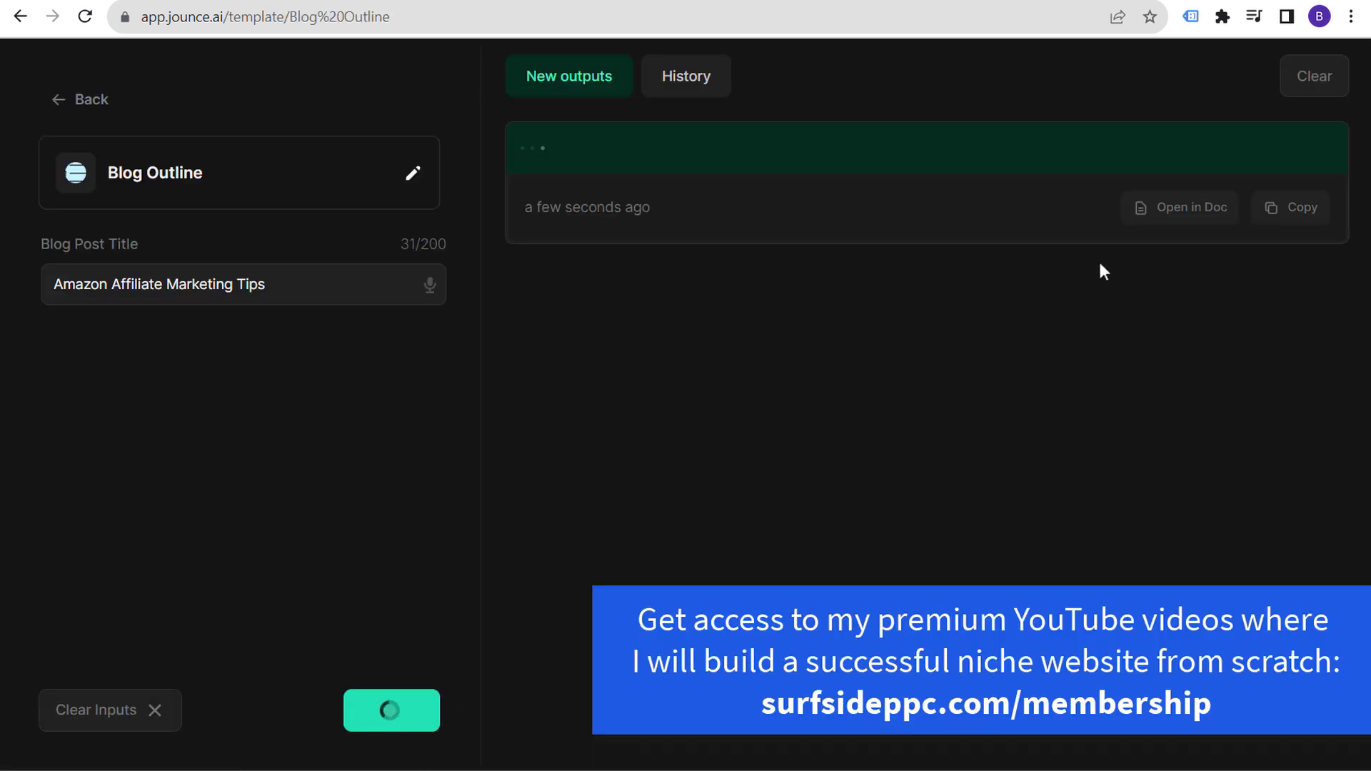
left_click(1181, 308)
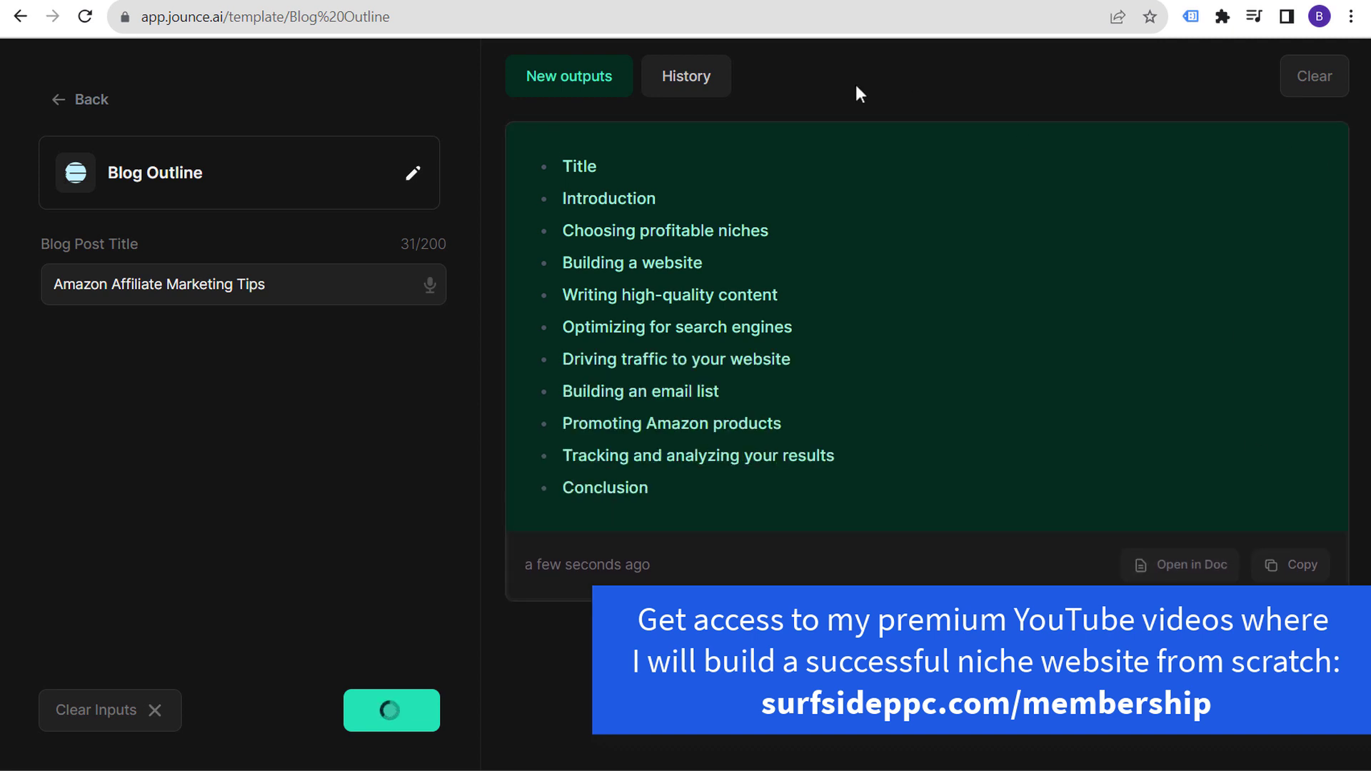
- Leave the Blog Outline template and look over the Documents page, including its options for finding templates and creating a document
left_click(85, 111)
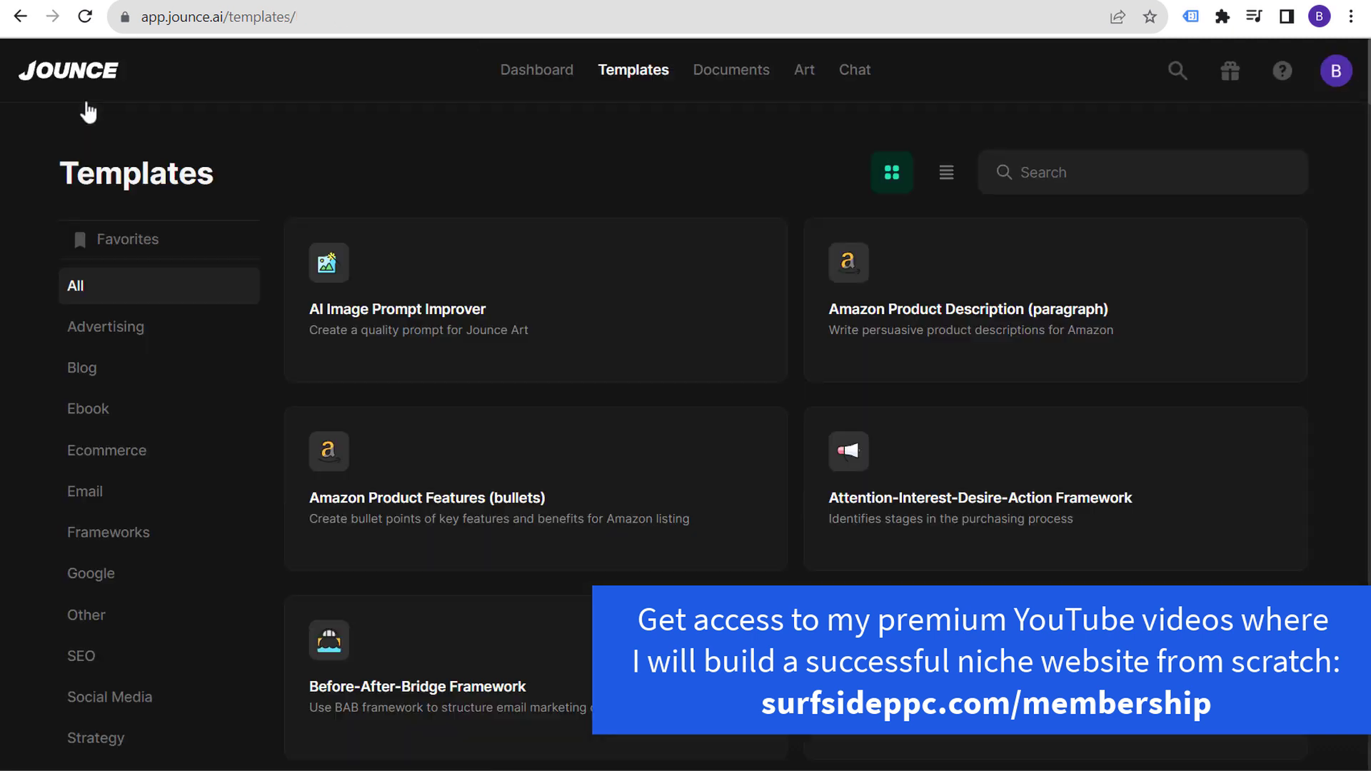
left_click(739, 80)
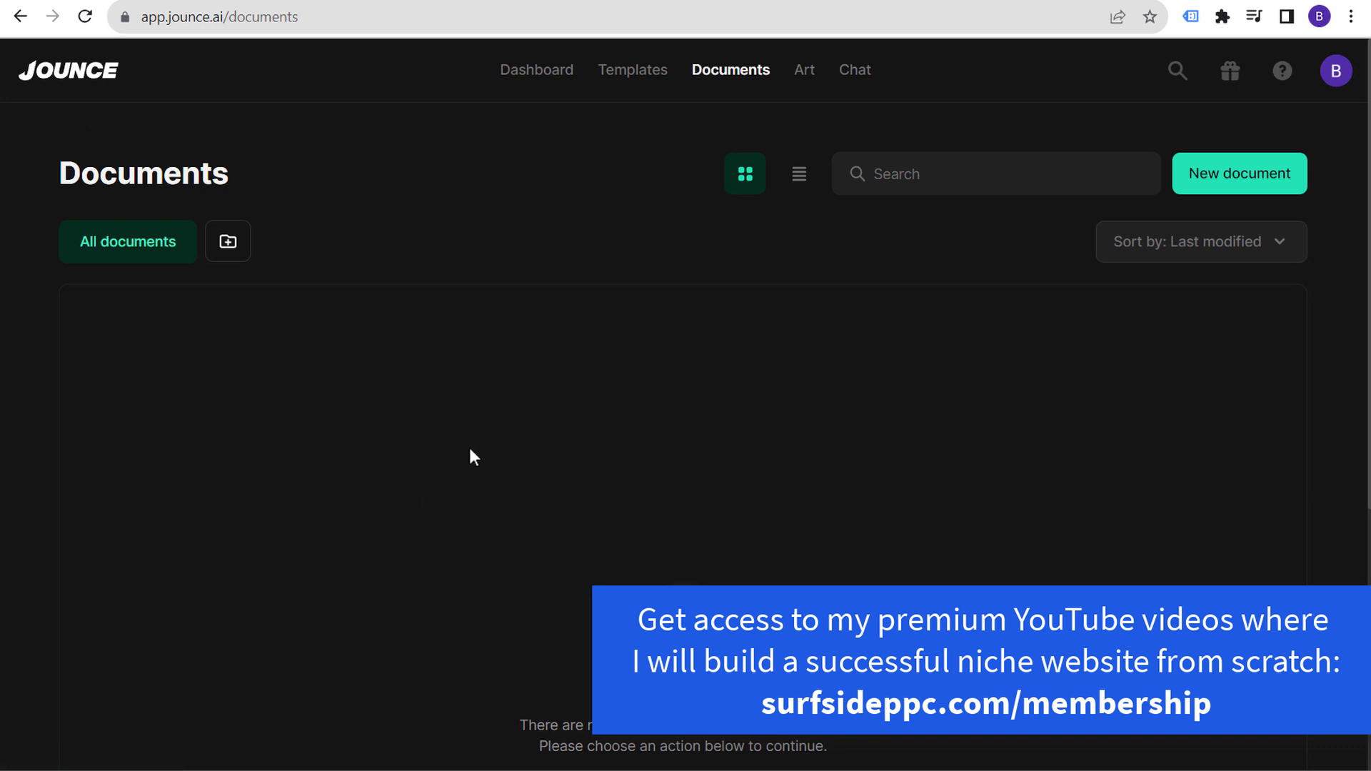
scroll(721, 368, "down", 5)
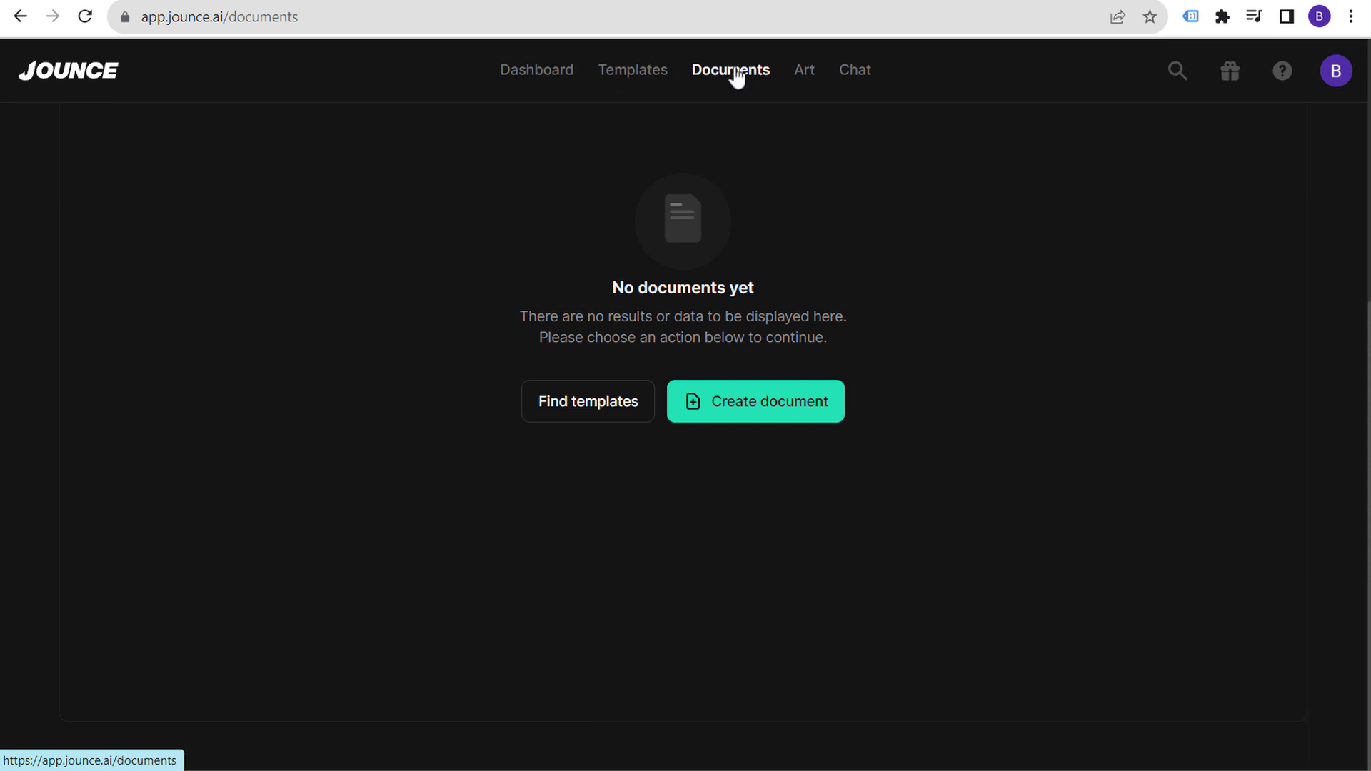
scroll(961, 198, "up", 5)
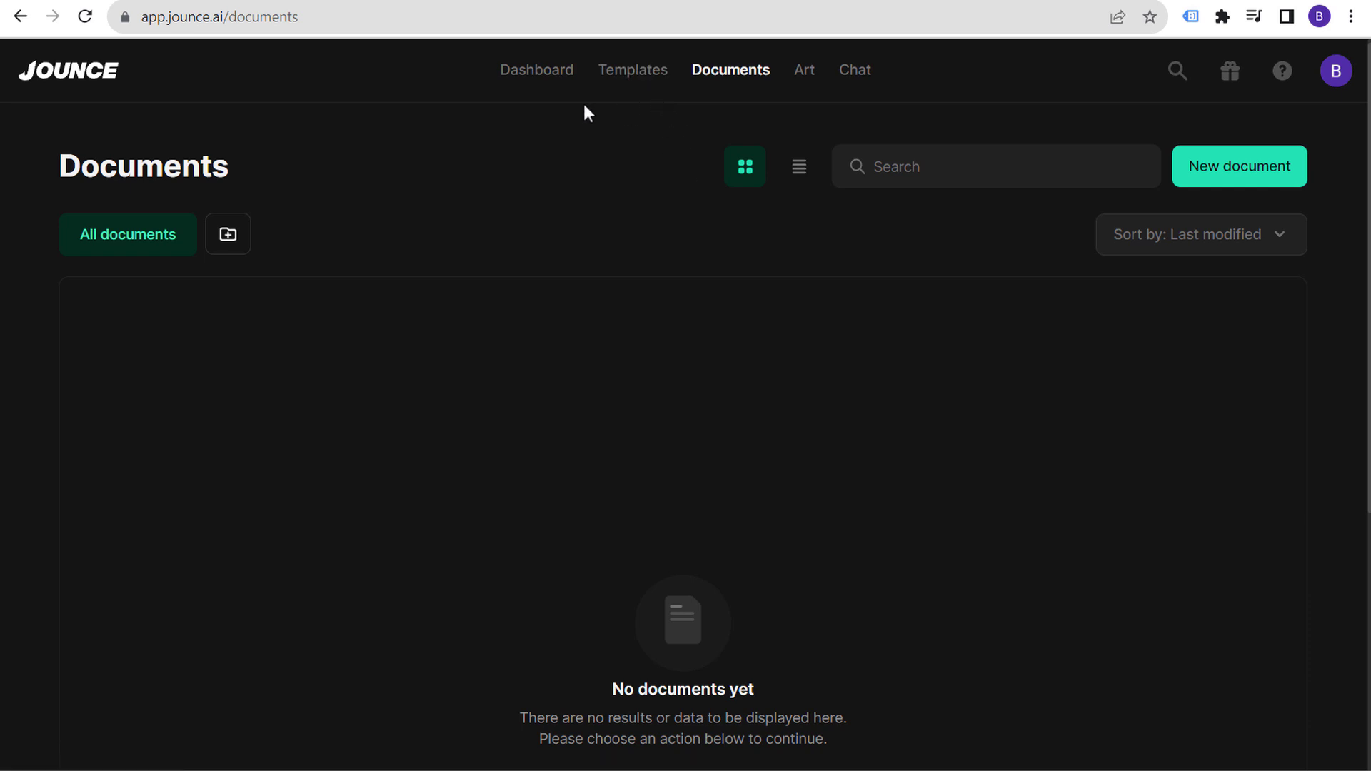
- Open the Art image generator, generate an image from the description "Cute dog running in a field of flowers", and view the whole picture
left_click(802, 72)
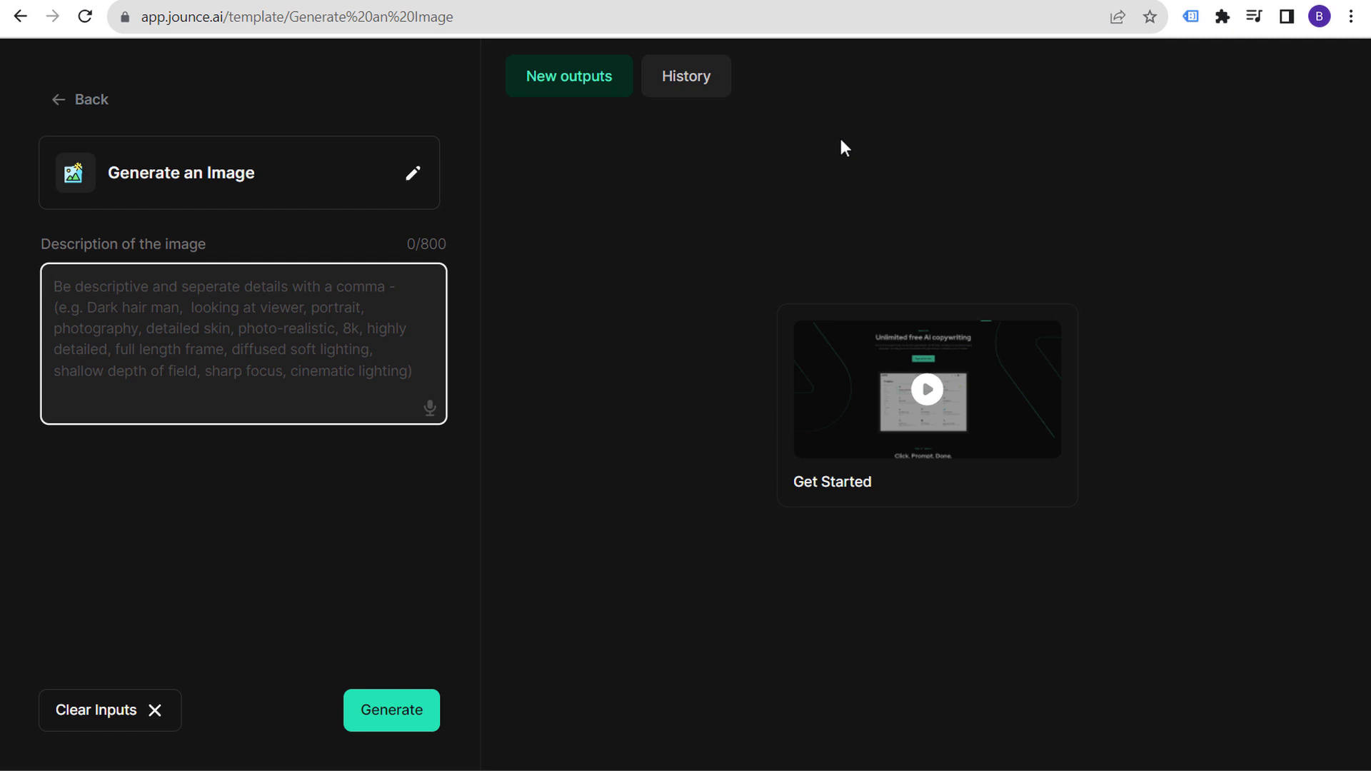
type("Cute dog ")
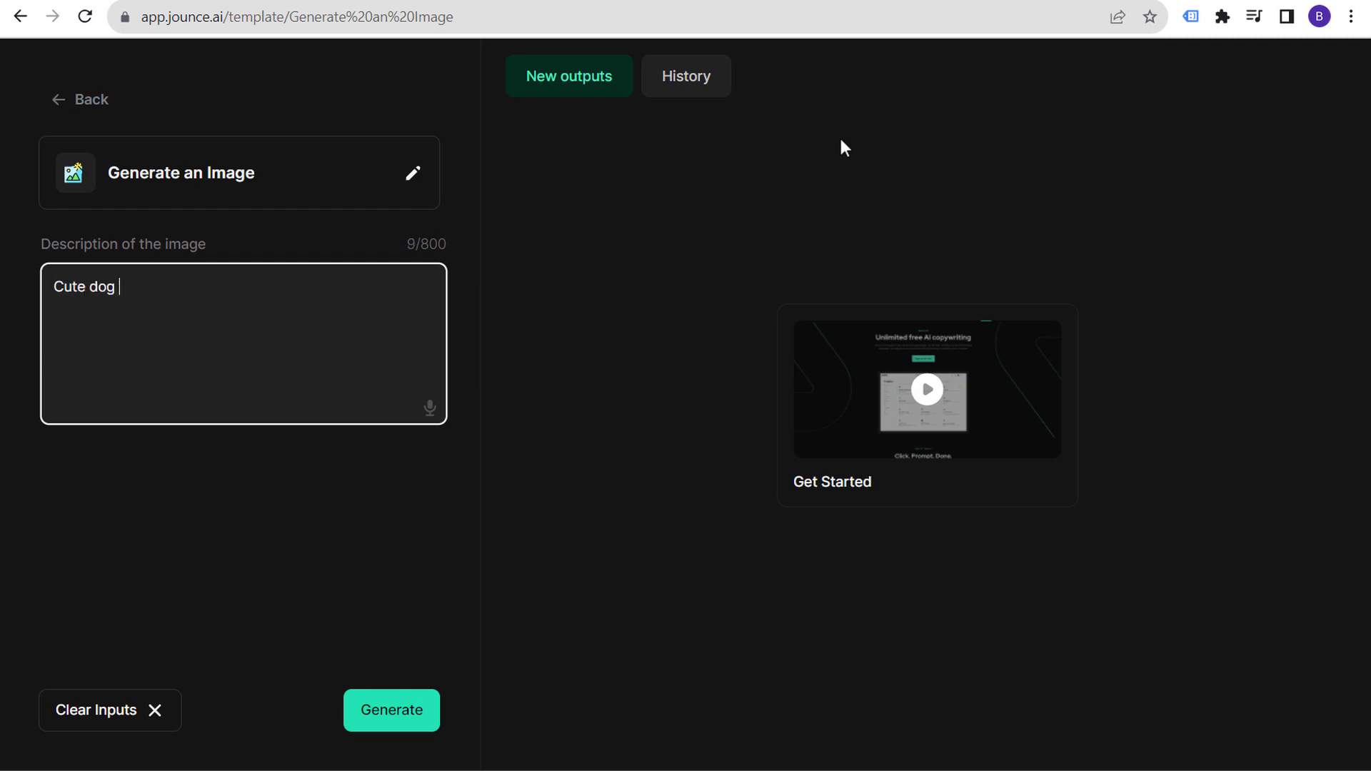
type("running in a field of flowers")
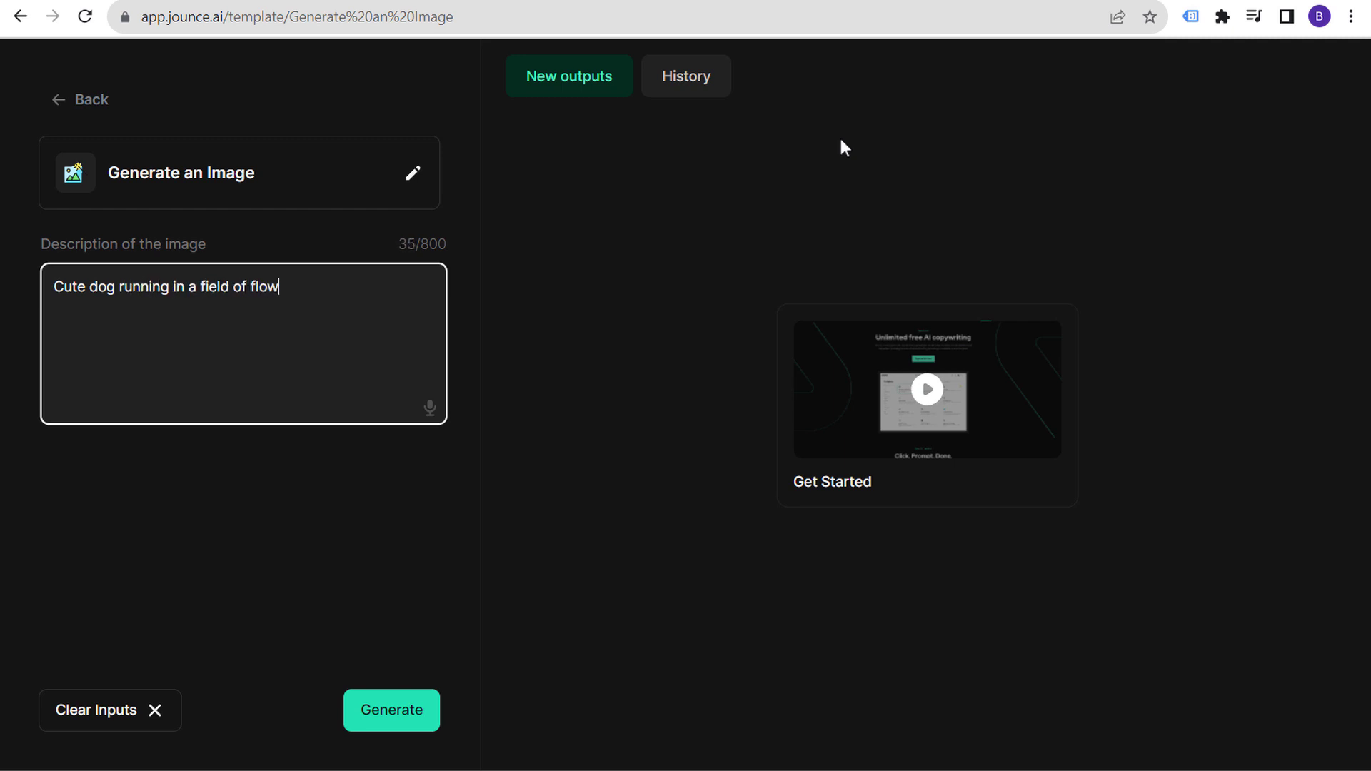
left_click(391, 710)
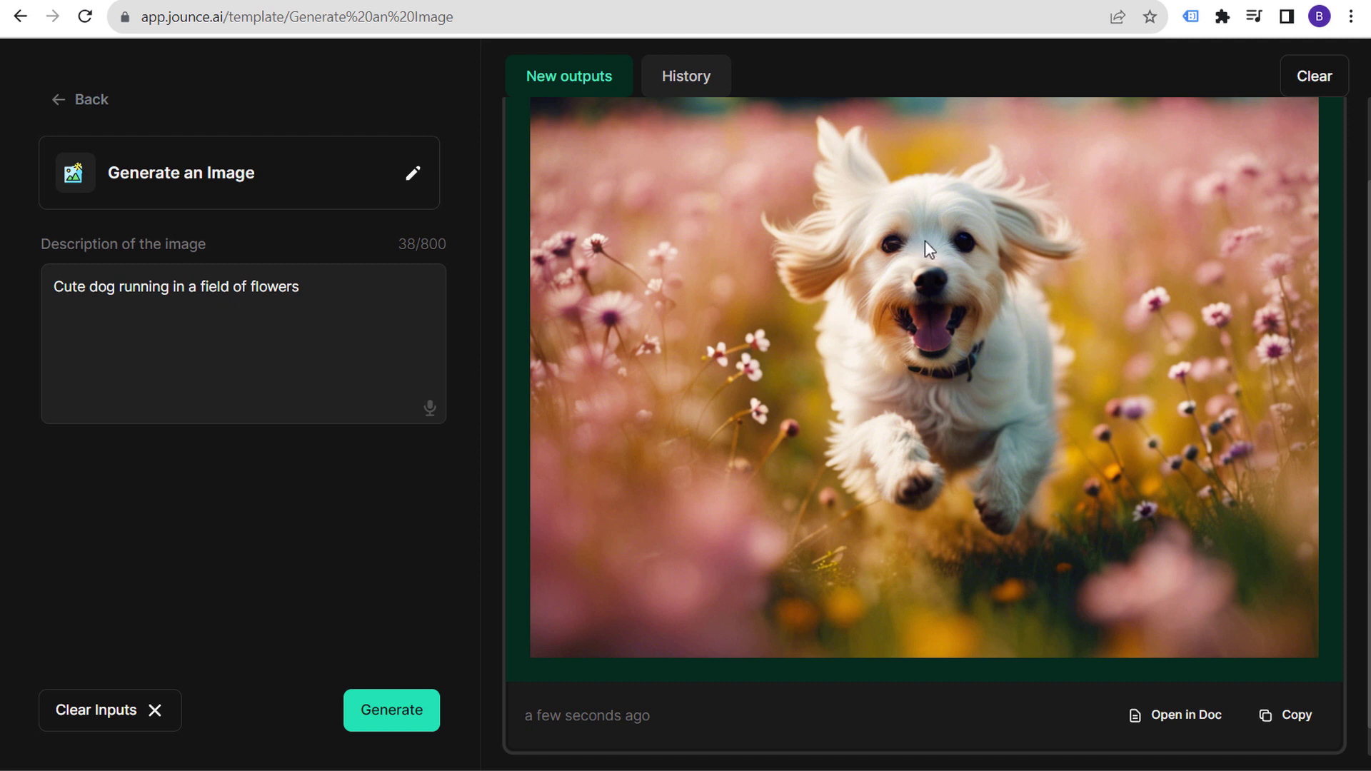
left_click(361, 307)
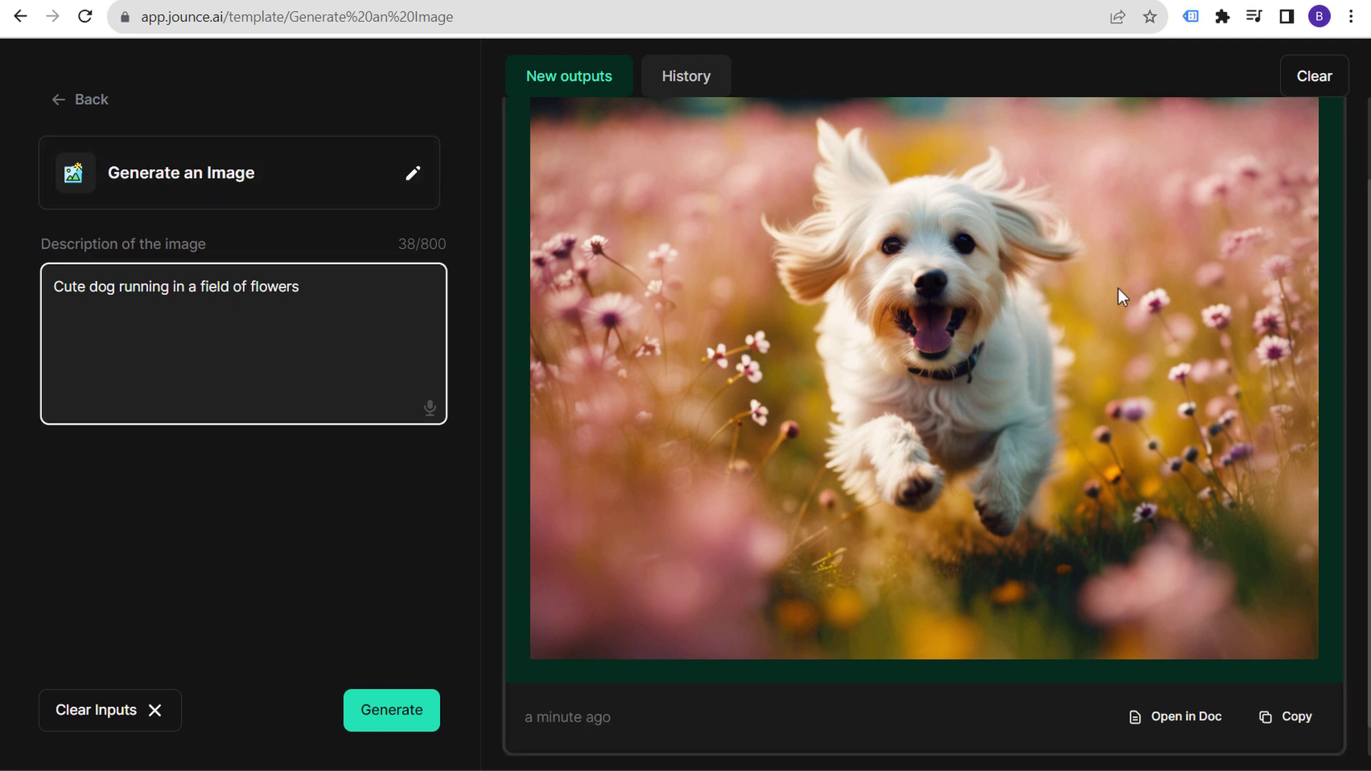
scroll(1117, 289, "up", 2)
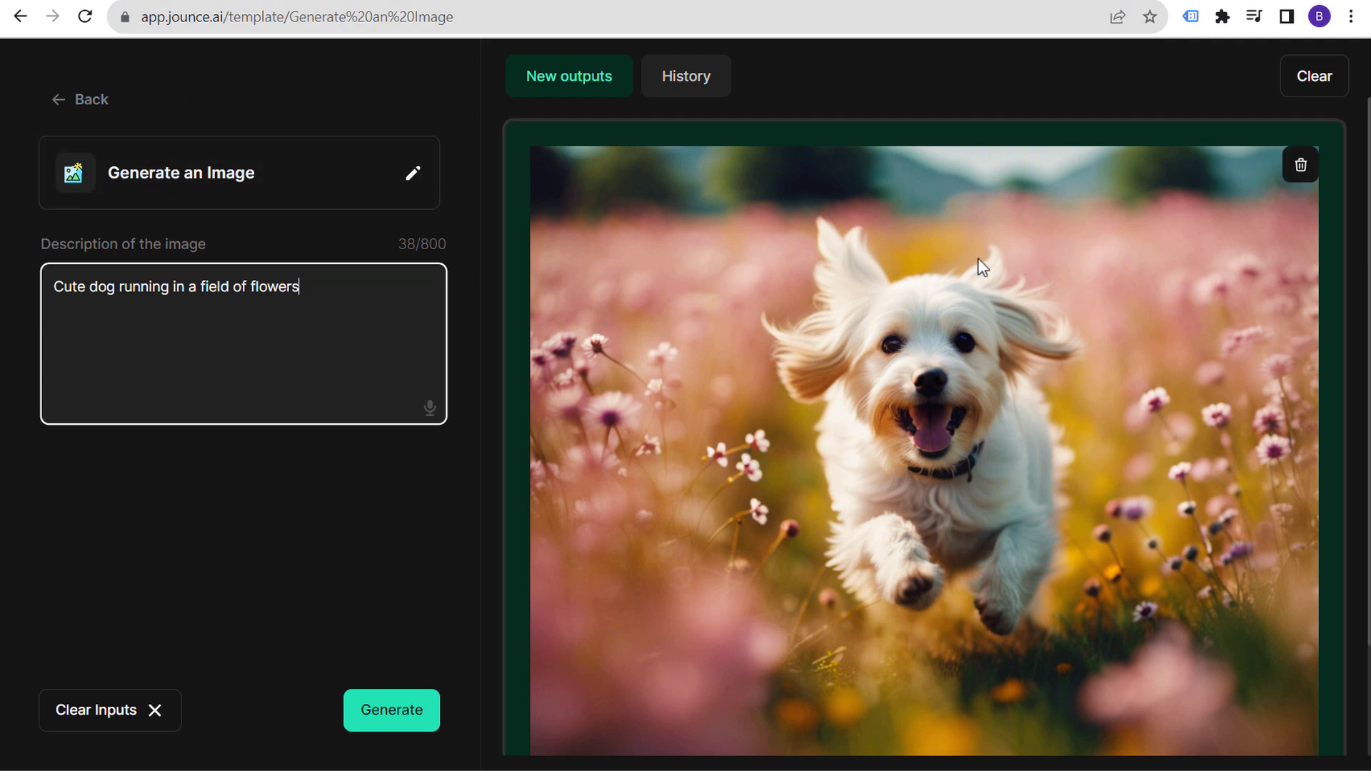
- Check the tone of voice option in the Blog Post (One Shot) template, read and dismiss the Jounce Pro offer, and return to the template library
left_click(52, 102)
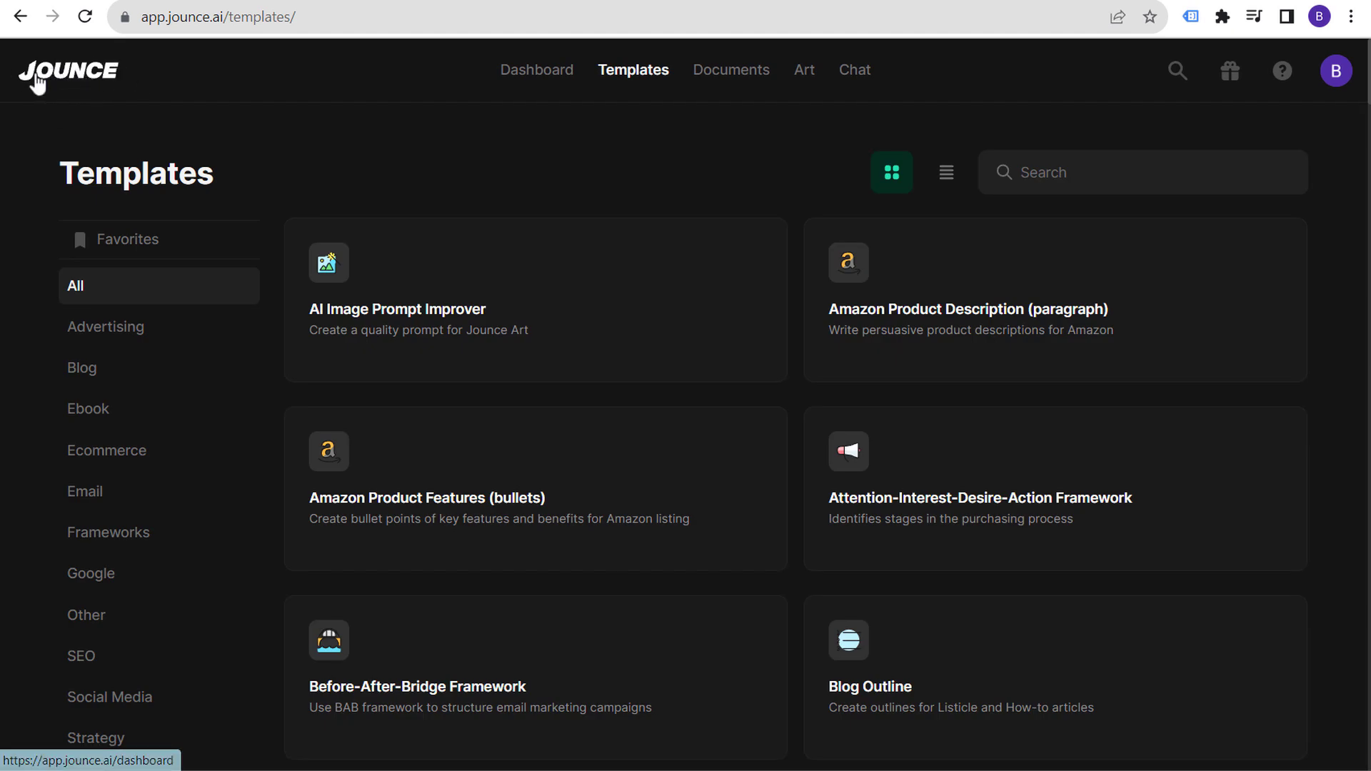
scroll(600, 529, "down", 7)
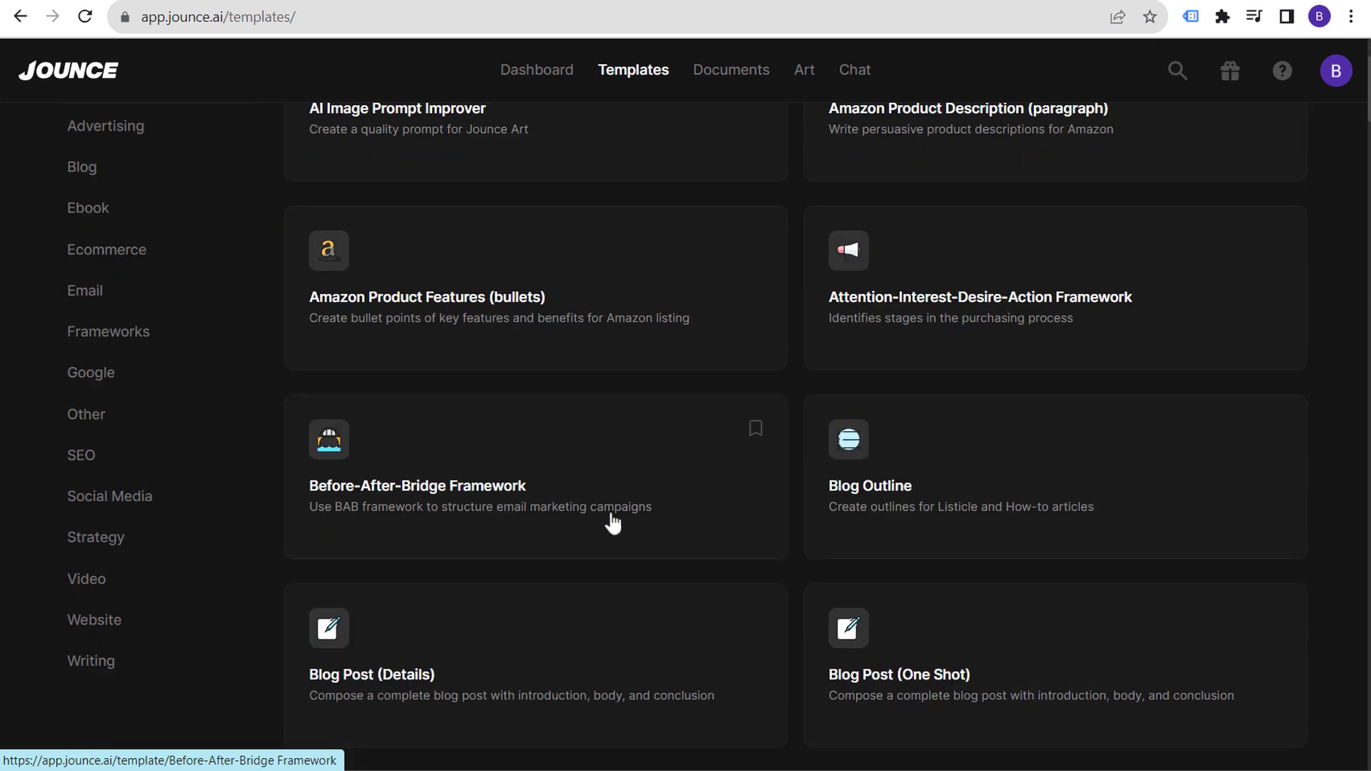
left_click(1133, 354)
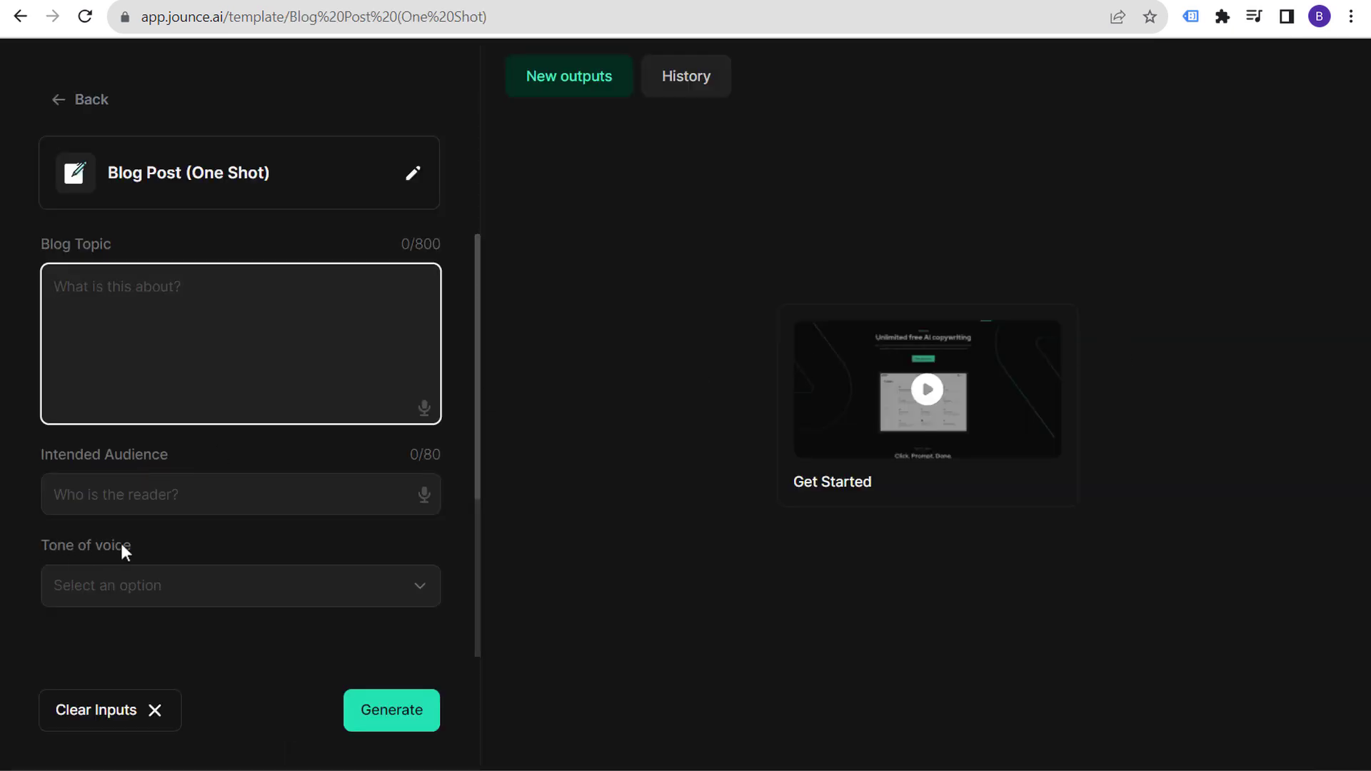
left_click(379, 598)
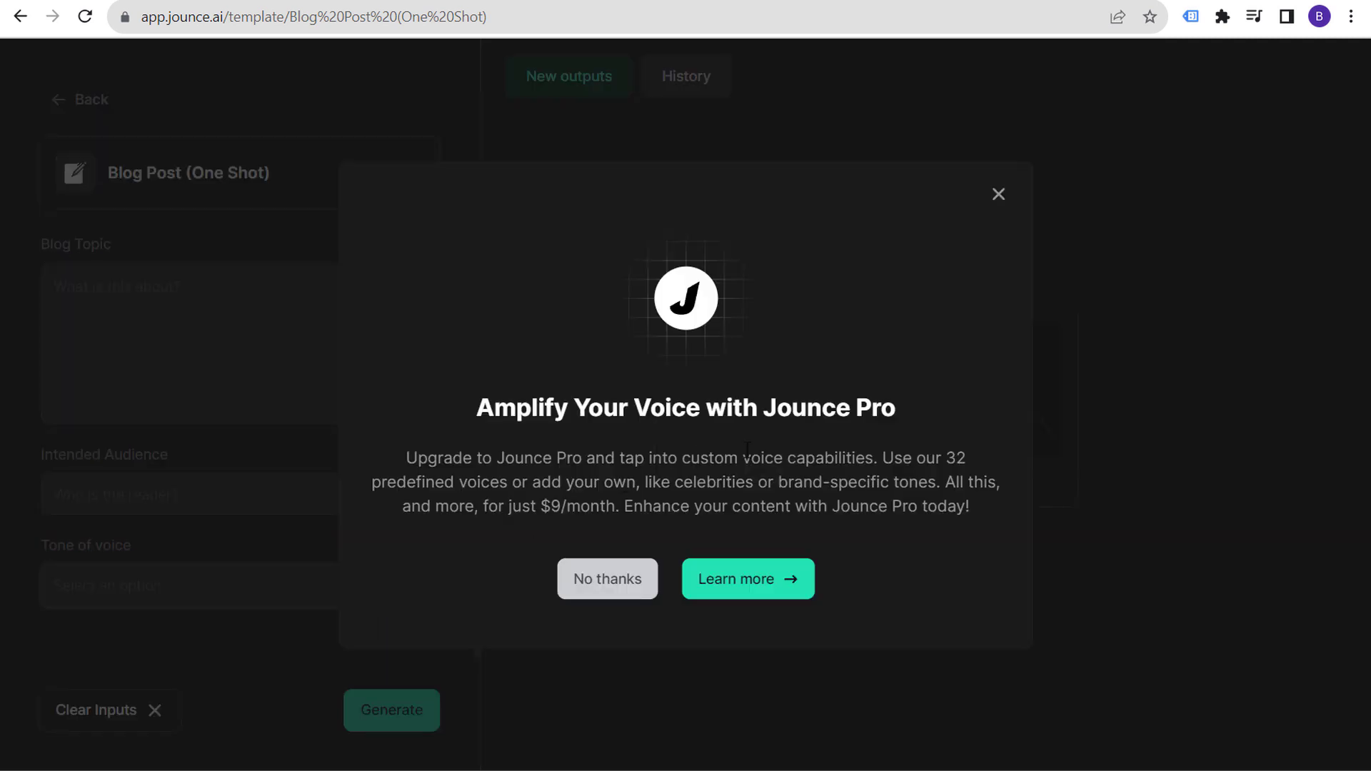
left_click_drag(514, 497, 652, 503)
left_click(762, 498)
left_click(999, 194)
left_click(70, 101)
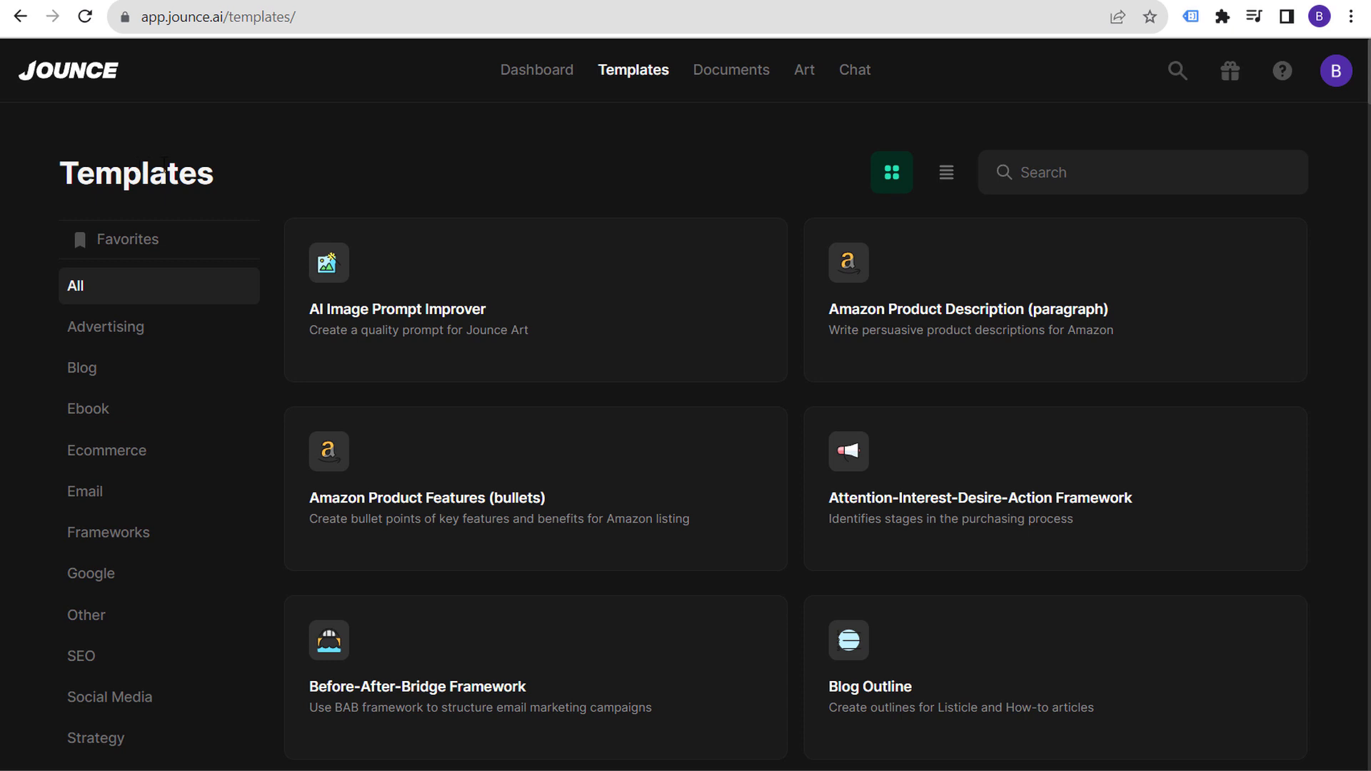
- Look over the Jounce dashboard and browse the template library down to the blog post templates
left_click(532, 72)
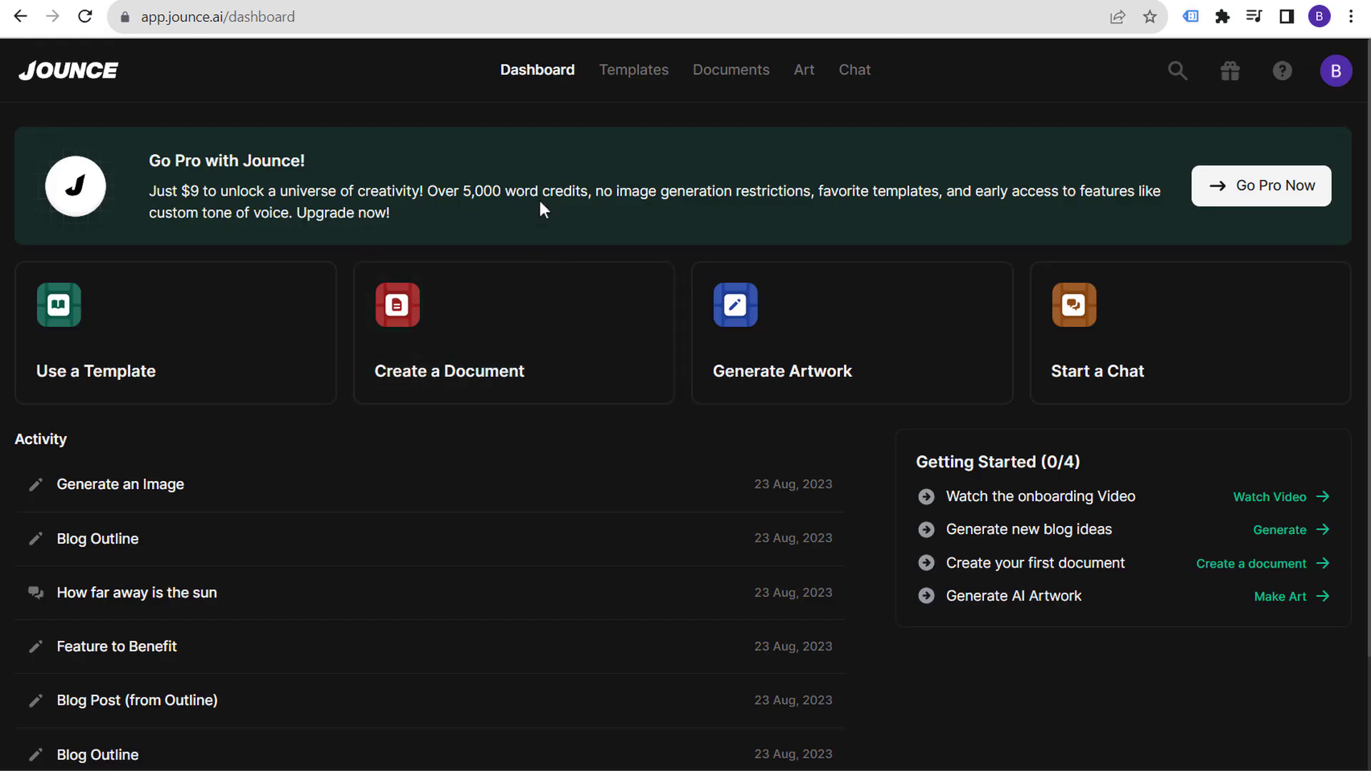
left_click(635, 85)
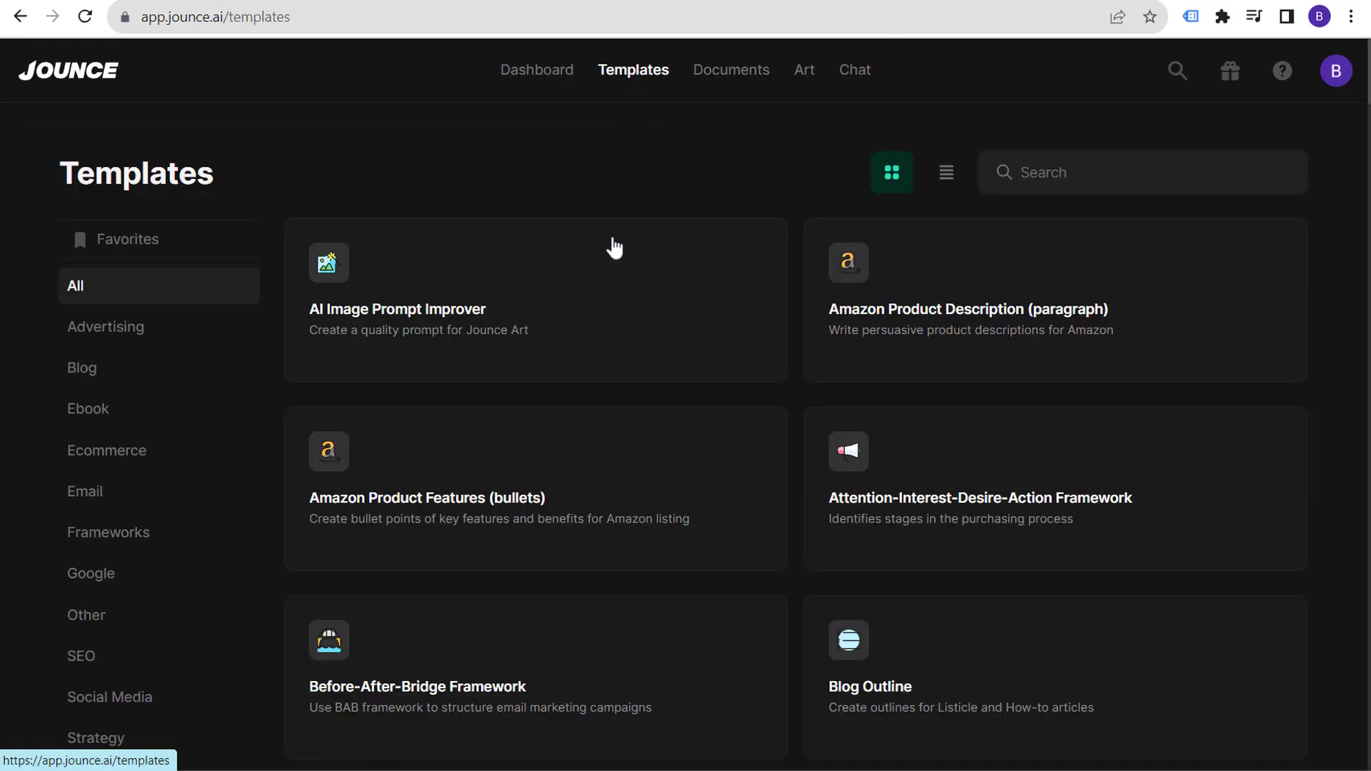
scroll(612, 361, "down", 4)
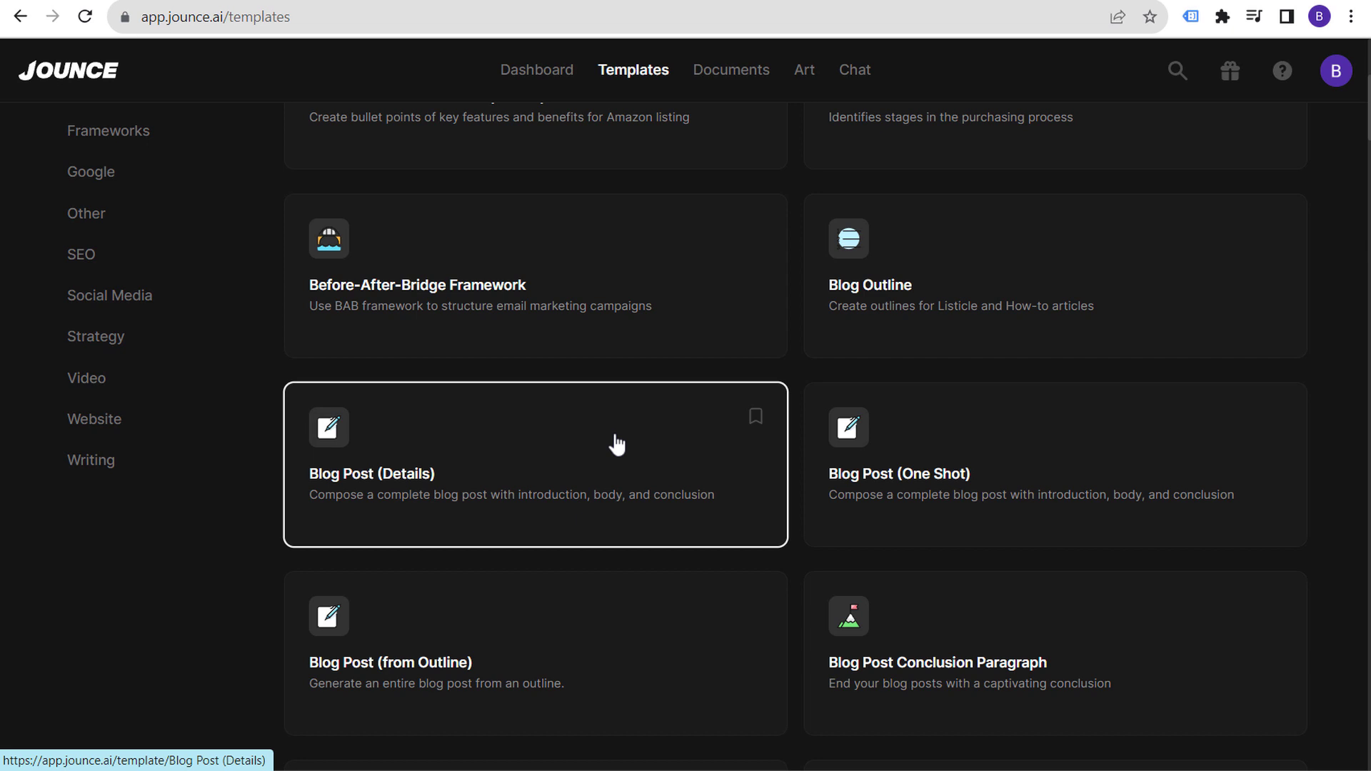
- Open the Blog Outline template, look at its blog post title field, and return to the template library
left_click(973, 306)
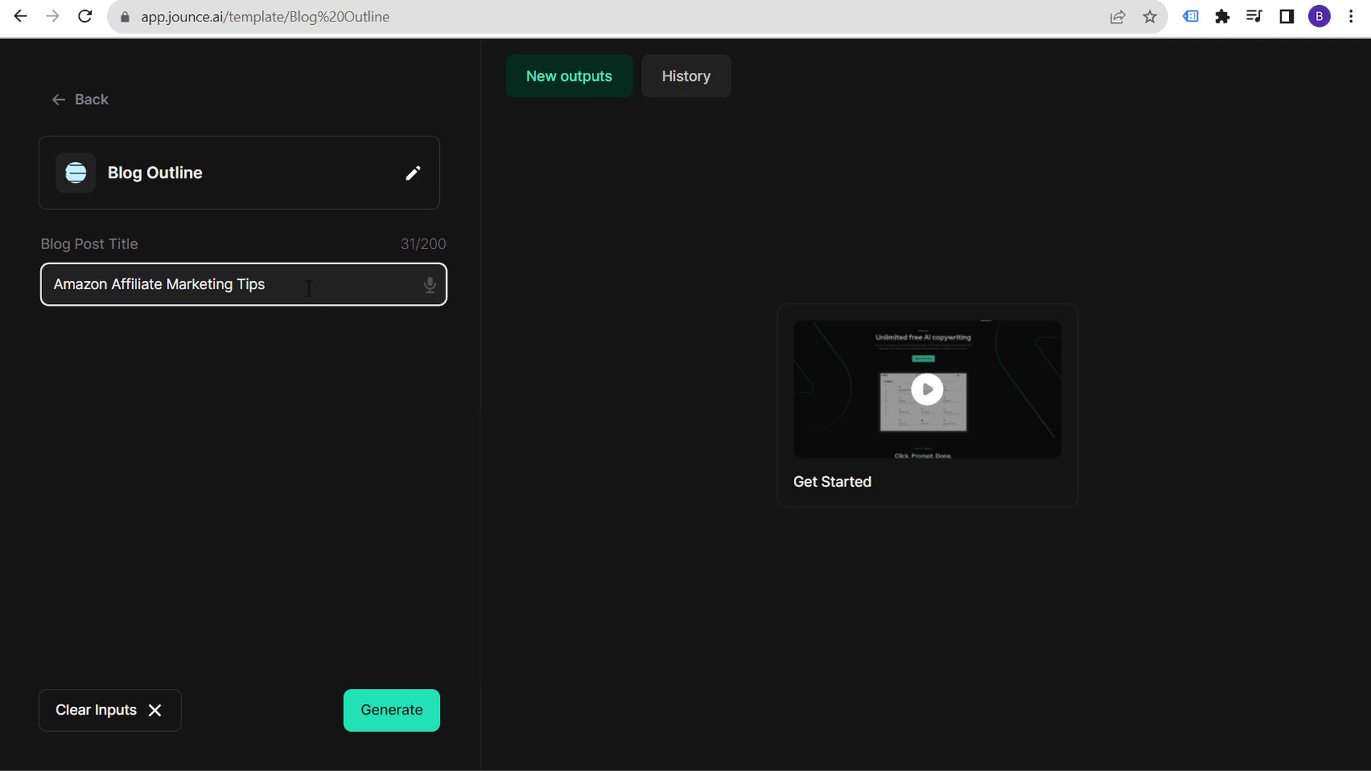
left_click_drag(328, 297, 52, 292)
left_click(131, 302)
left_click(88, 107)
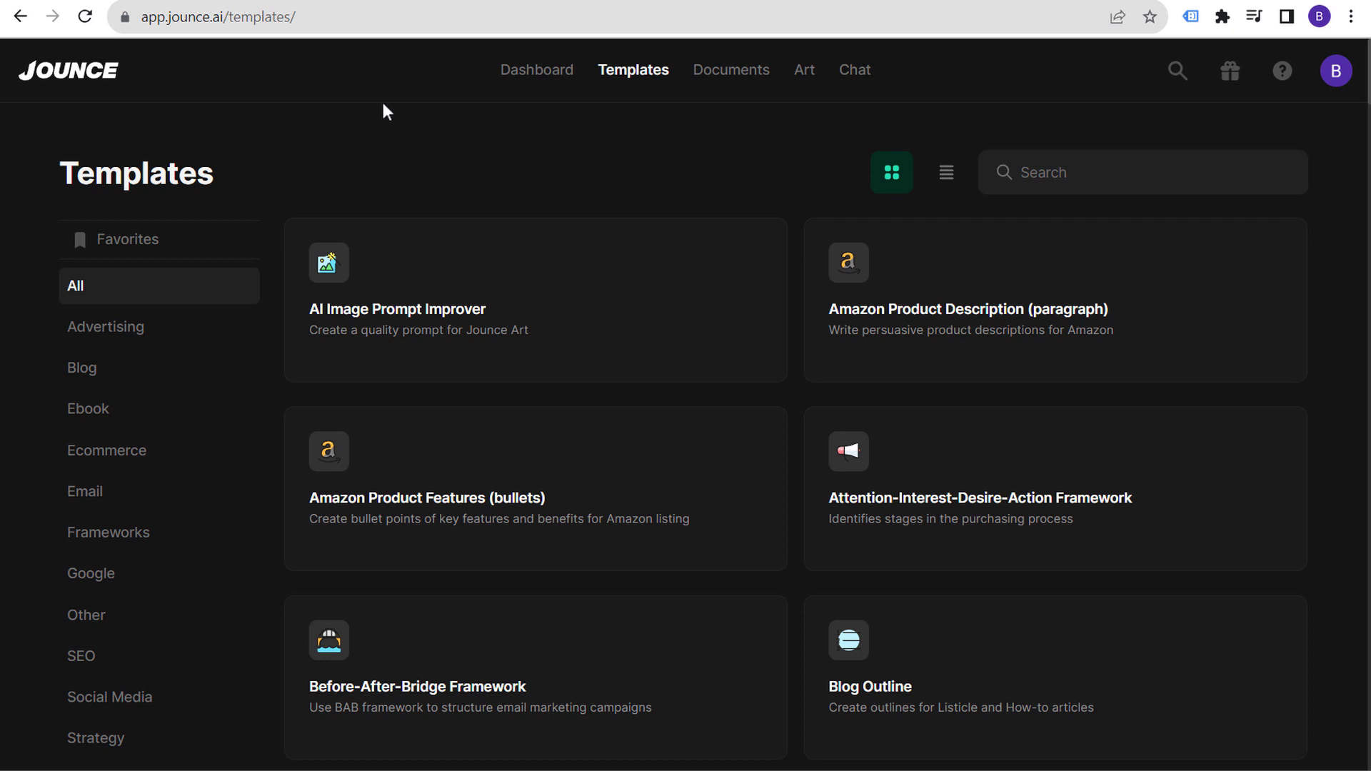
- Switch to the Claude login page for a brief look and return to the Jounce template library
left_click(1020, 3)
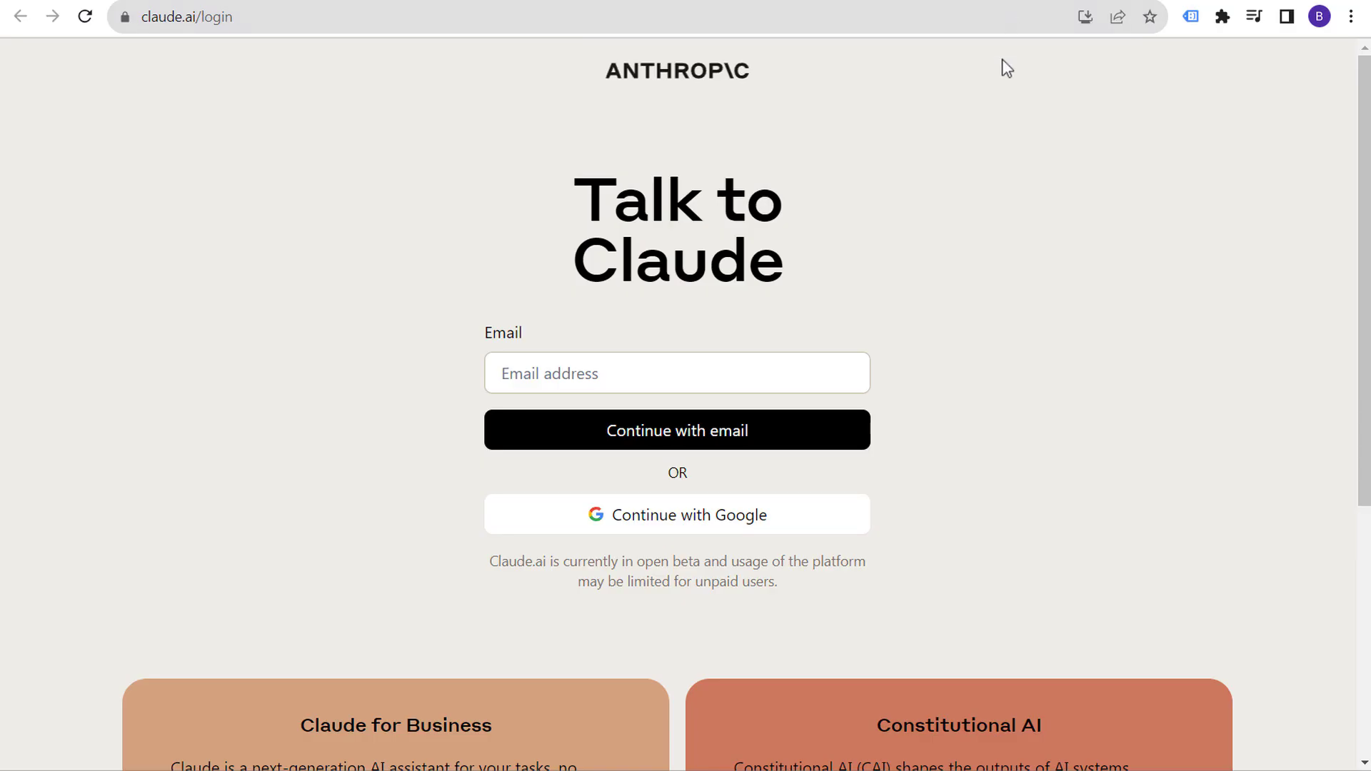
left_click(955, 1)
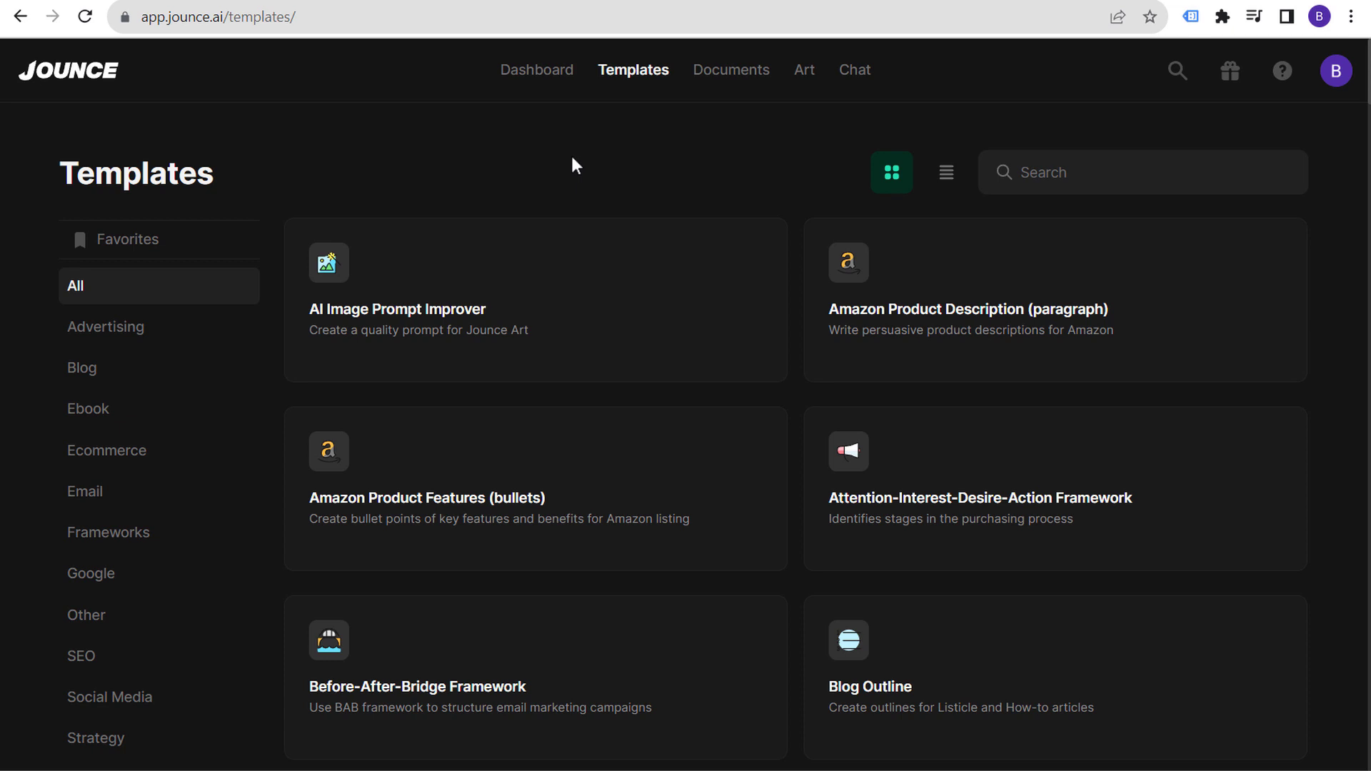